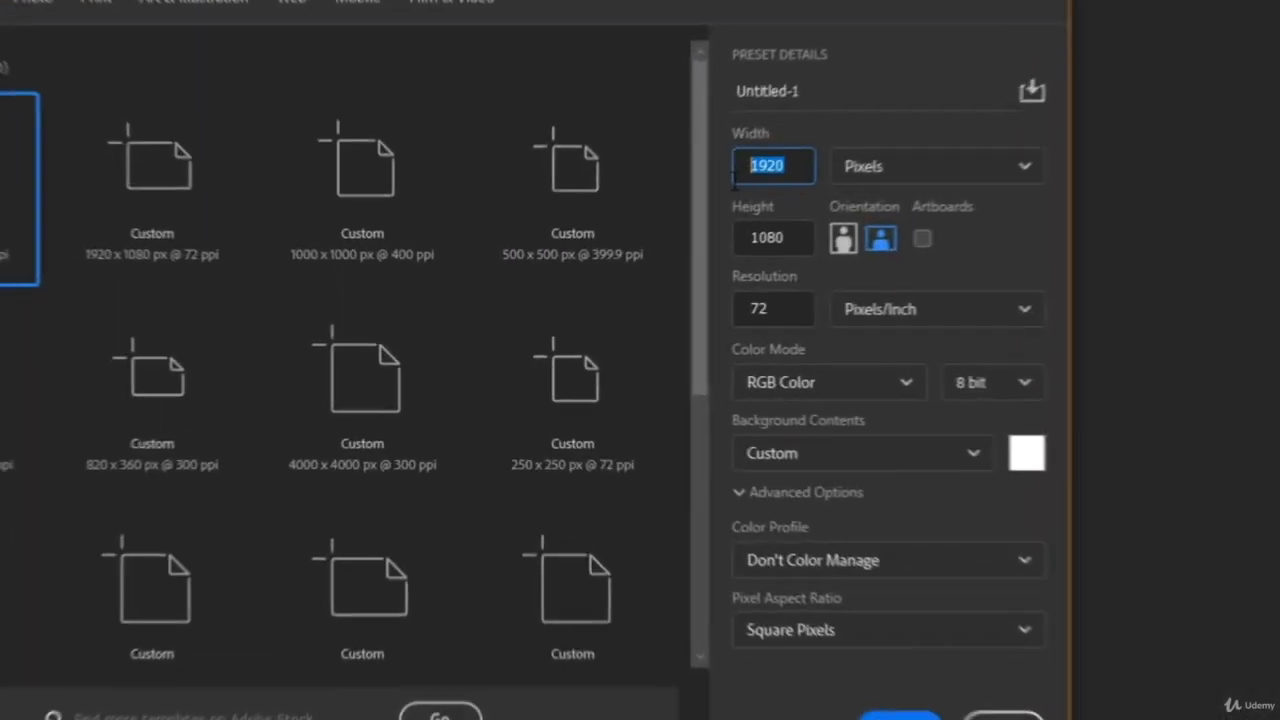
Create a 1000 × 1000 pixel document at 300 pixels/inch and fit the canvas to the window.
text(1000)
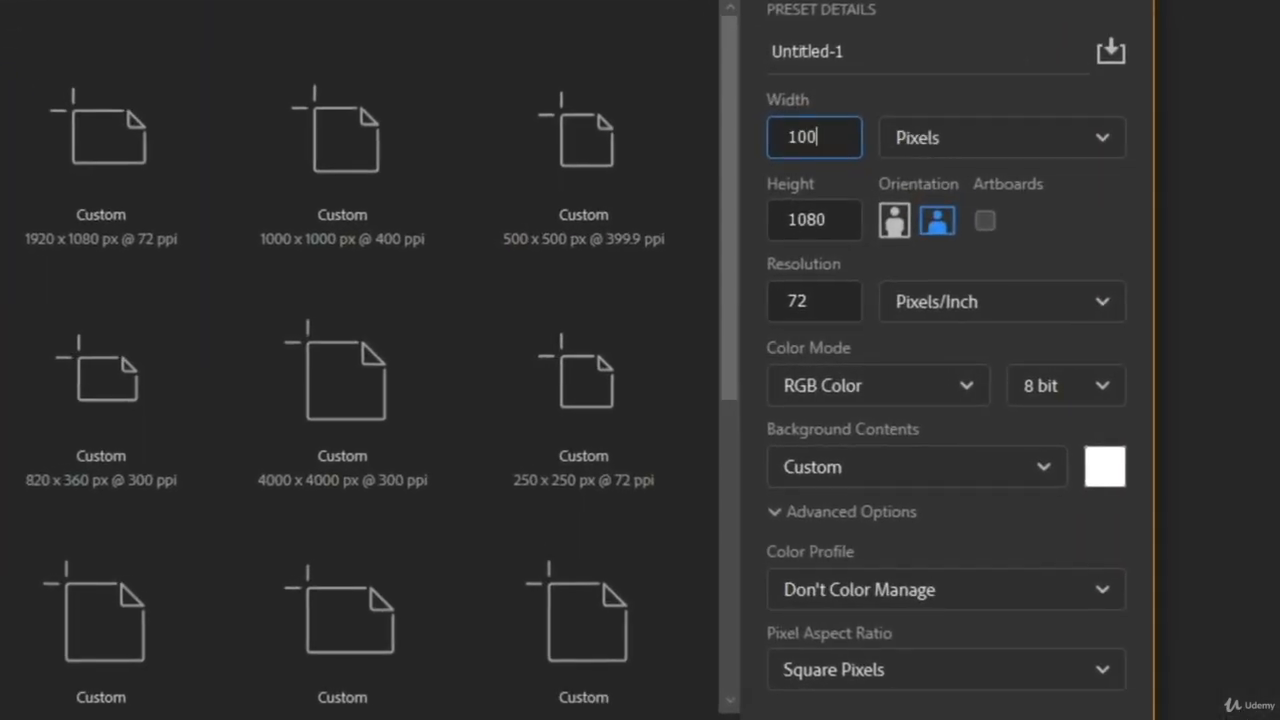
key(Tab)
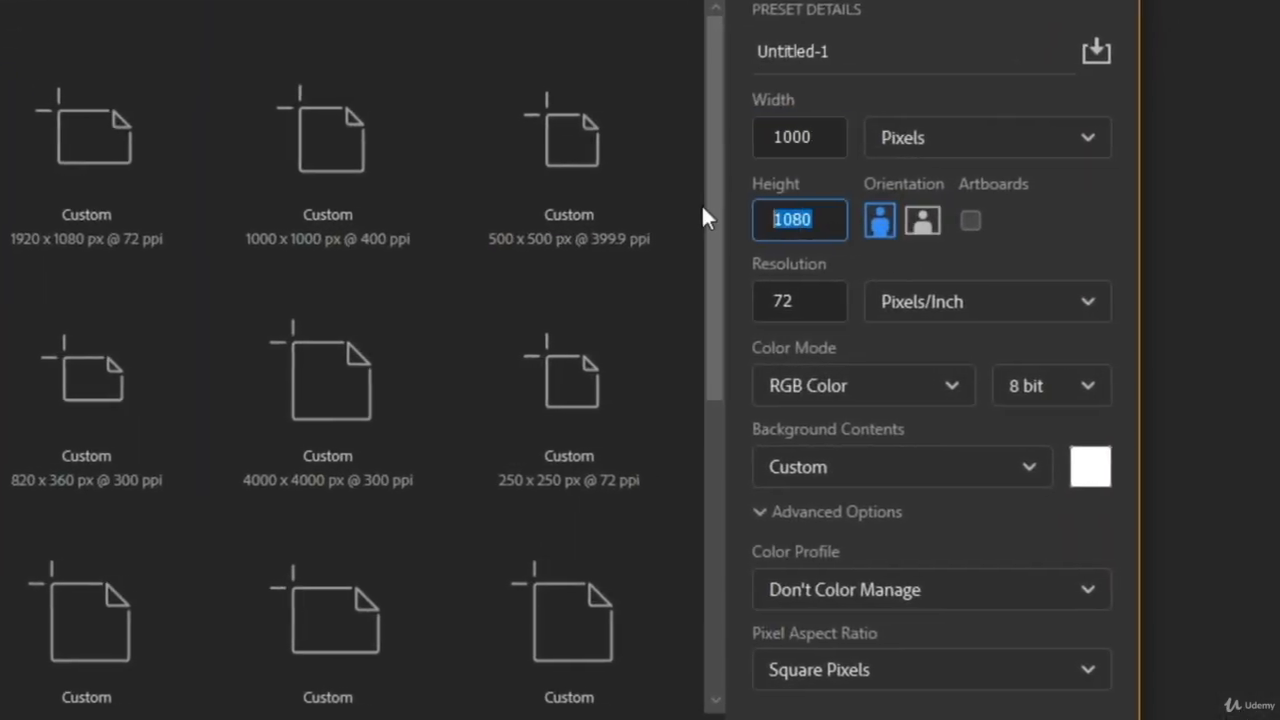
text(1000)
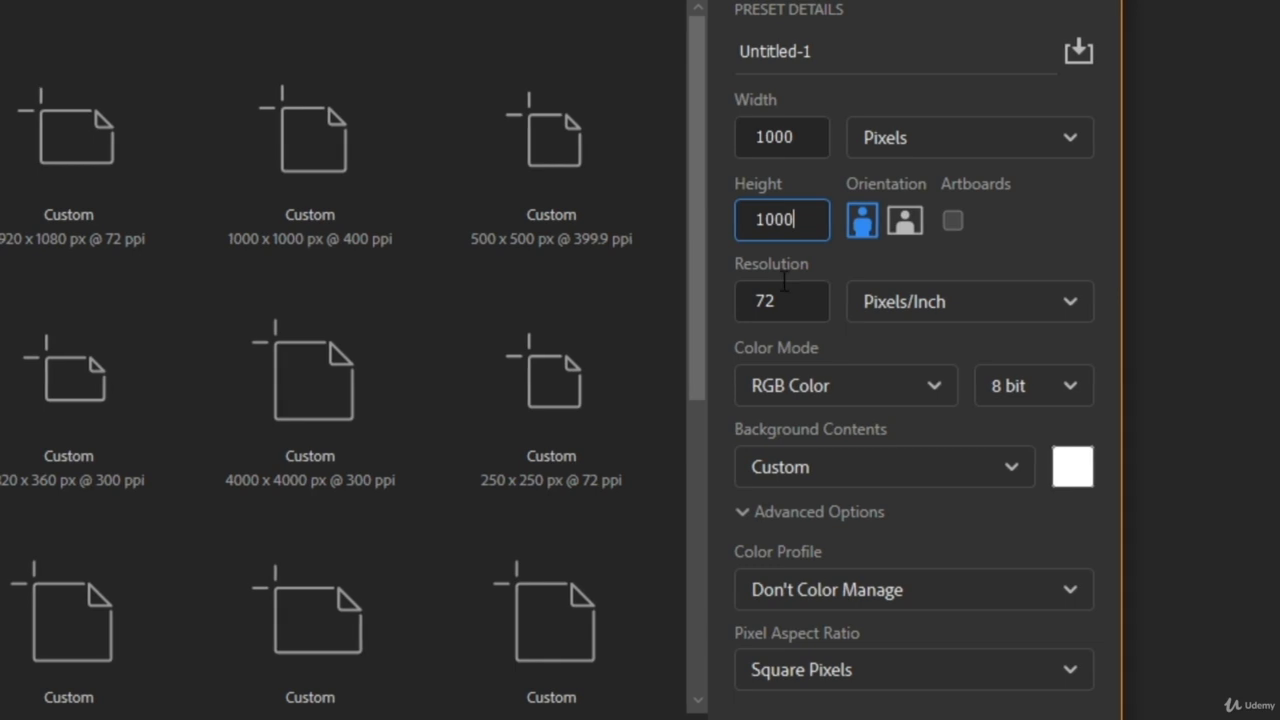
key(Tab)
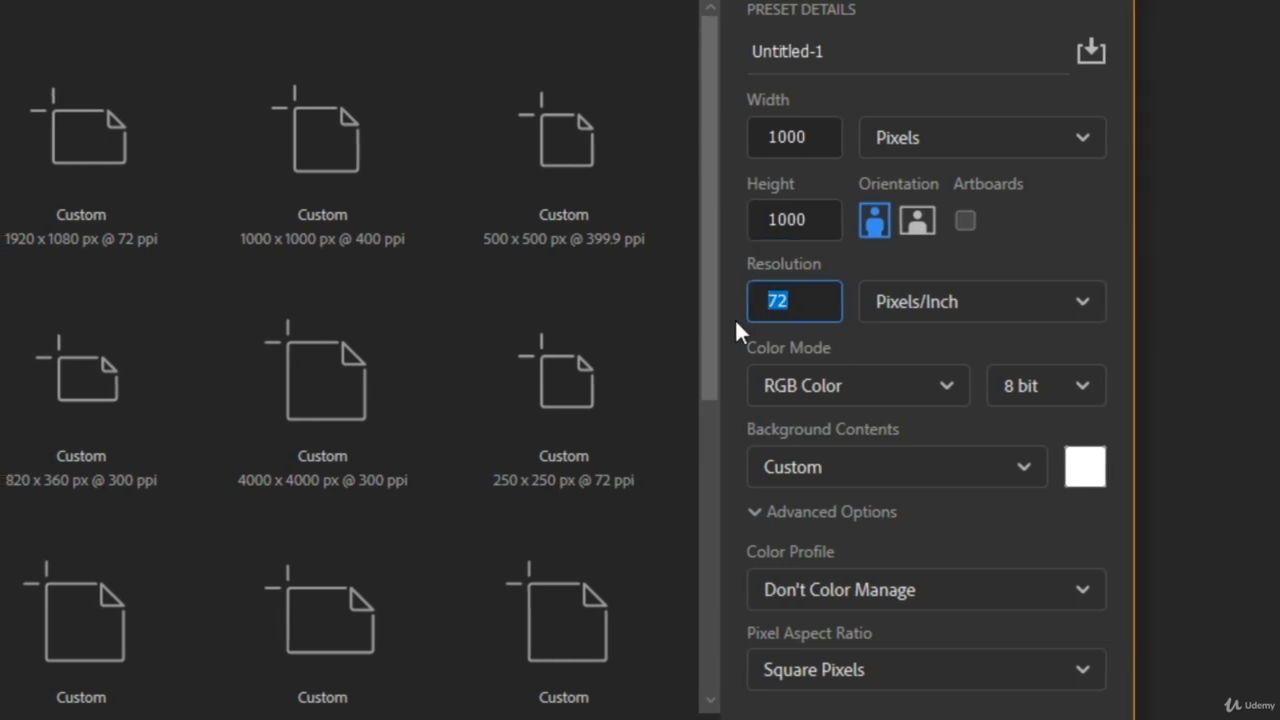
text(300)
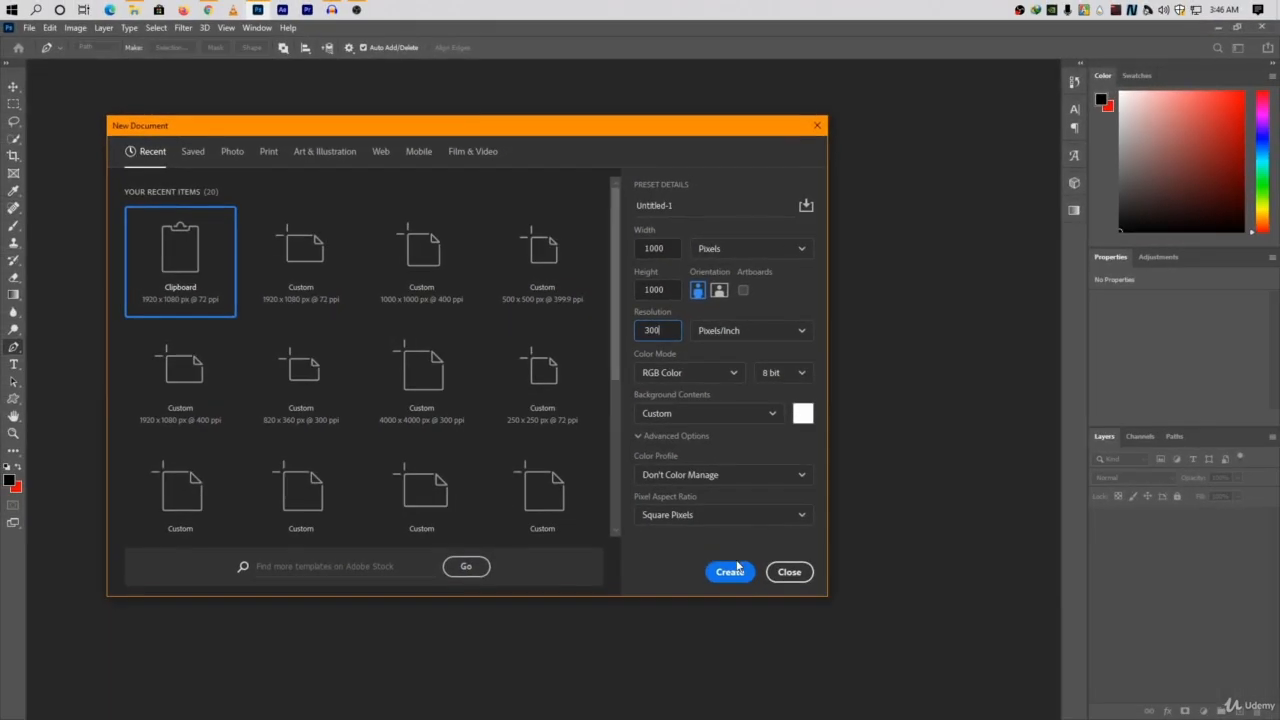
click(724, 567)
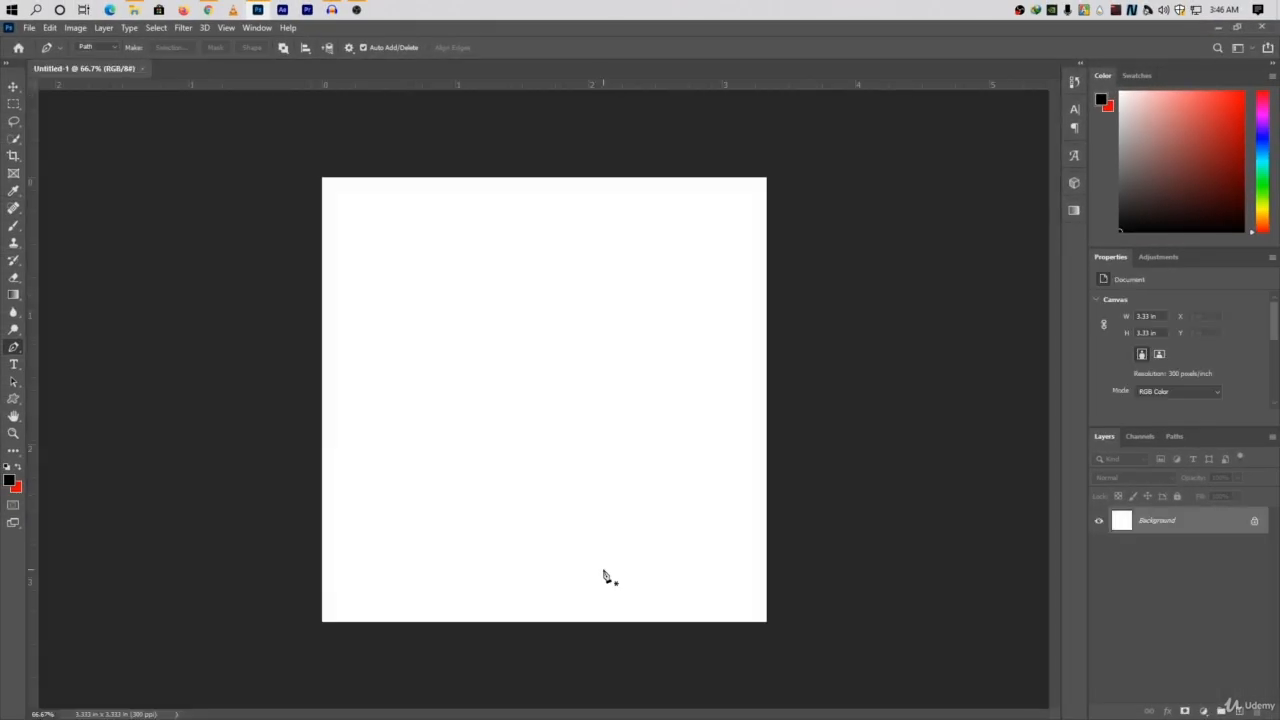
key(ctrl+0)
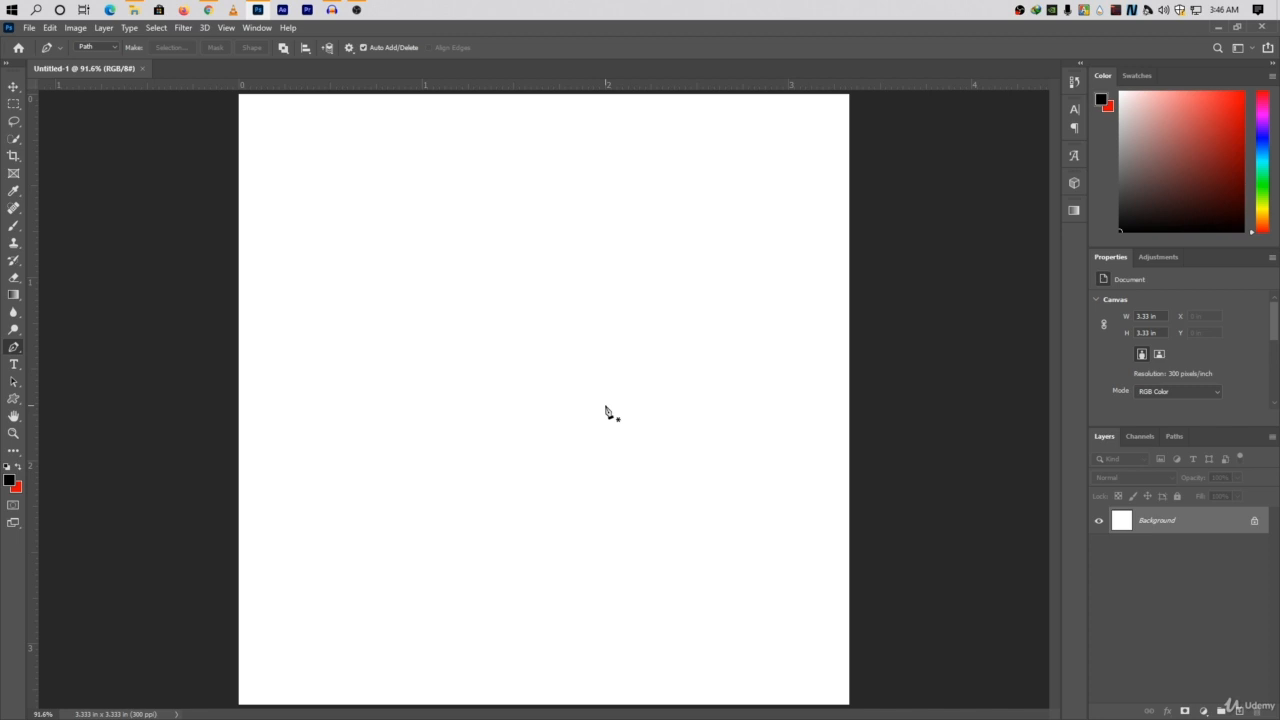
Draw an open practice path with straight and curved segments using the Pen tool, and delete it.
click(375, 240)
click(449, 308)
click(539, 264)
click(471, 196)
click(622, 254)
click(595, 339)
mouse_move(594, 340)
mouse_down()
mouse_move(325, 243)
mouse_move(335, 180)
mouse_move(614, 187)
mouse_move(695, 308)
mouse_up()
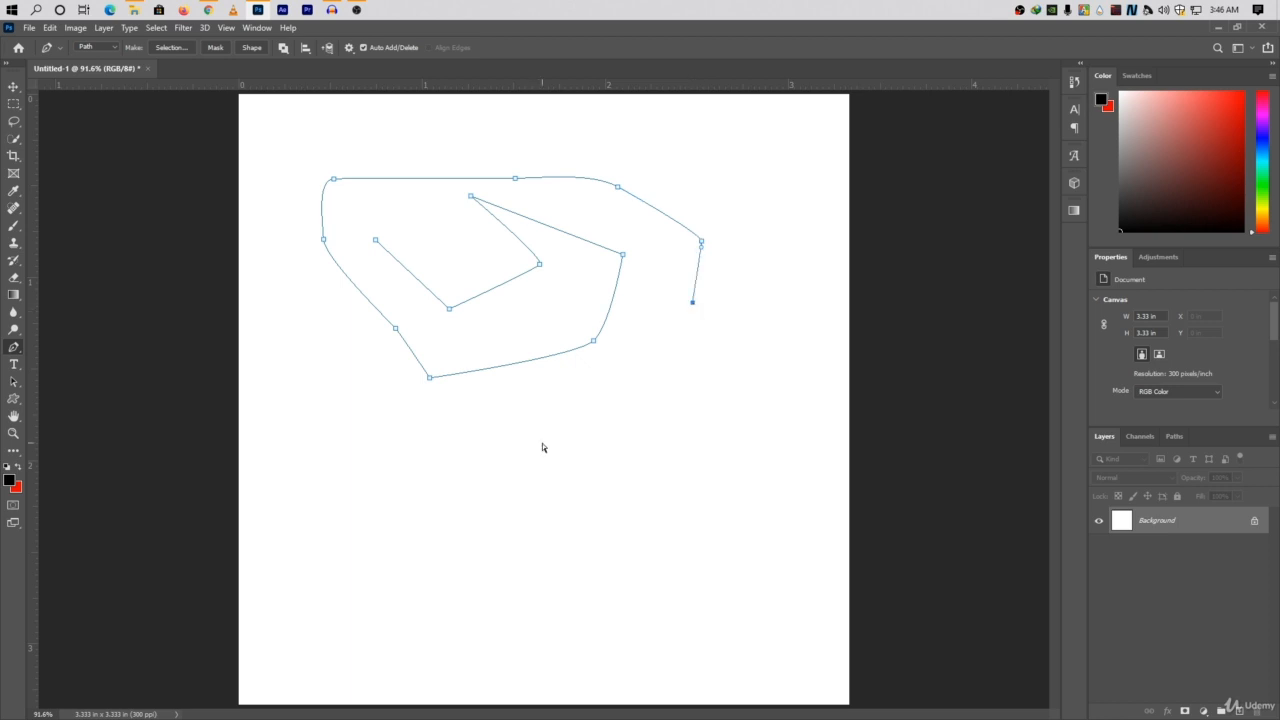
drag(777, 149, 324, 492)
key(Delete)
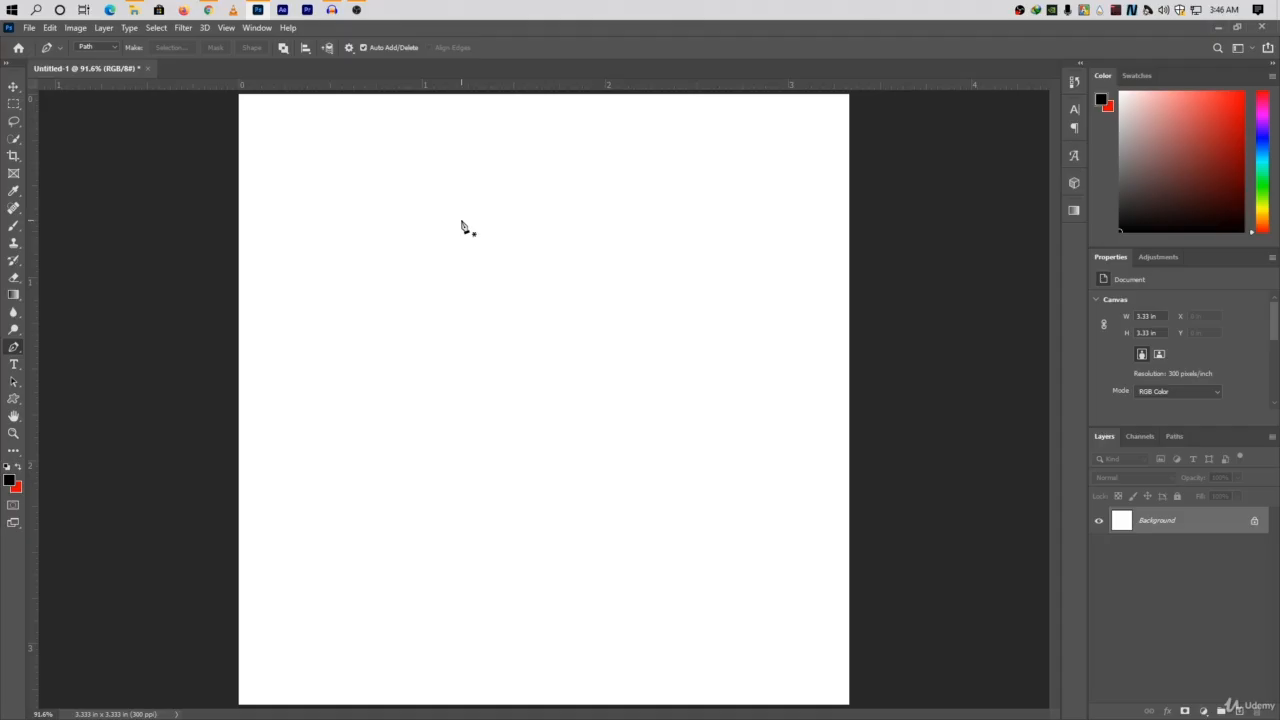
Draw a closed five-sided path about 0.9 in wide in the upper-left part of the canvas with the Pen tool.
click(367, 212)
click(474, 212)
click(505, 269)
click(412, 319)
click(344, 260)
click(367, 212)
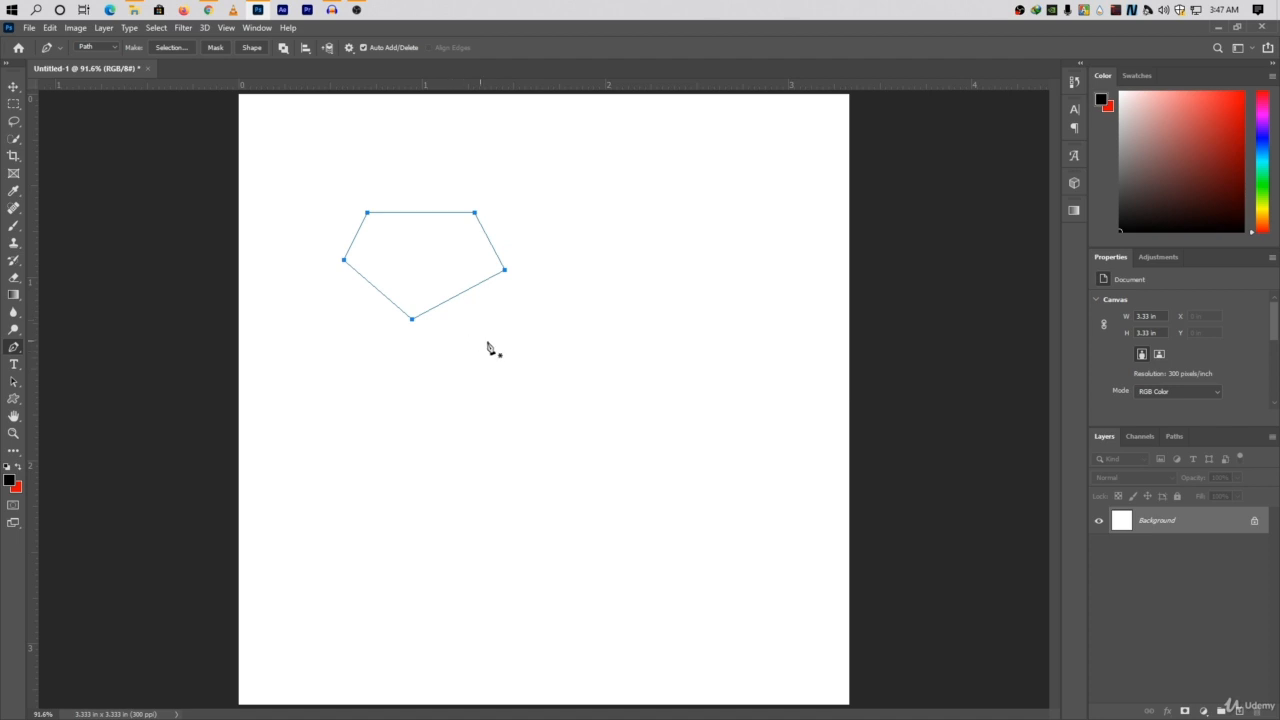
Select the pentagon path's right corner anchor, and draw a separate straight path about 0.8 in long to the pentagon's right.
drag(526, 249, 483, 313)
key(ctrl+z)
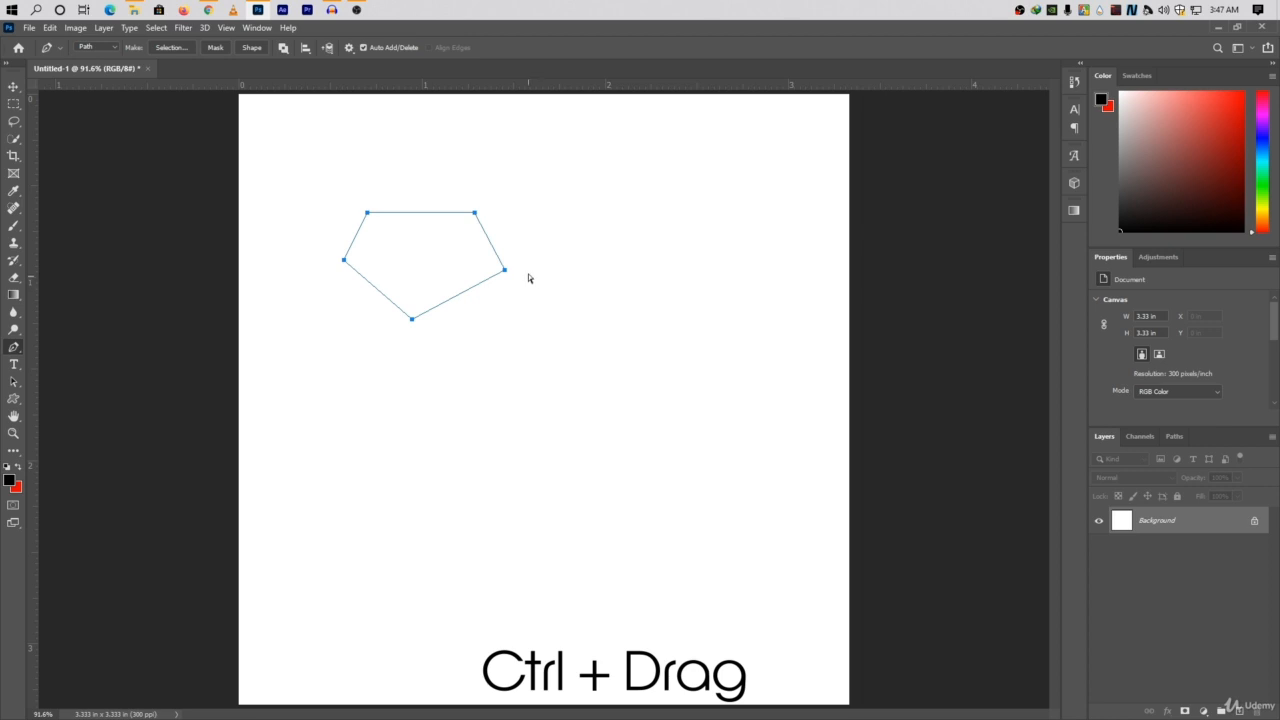
ctrl+drag(521, 251, 484, 323)
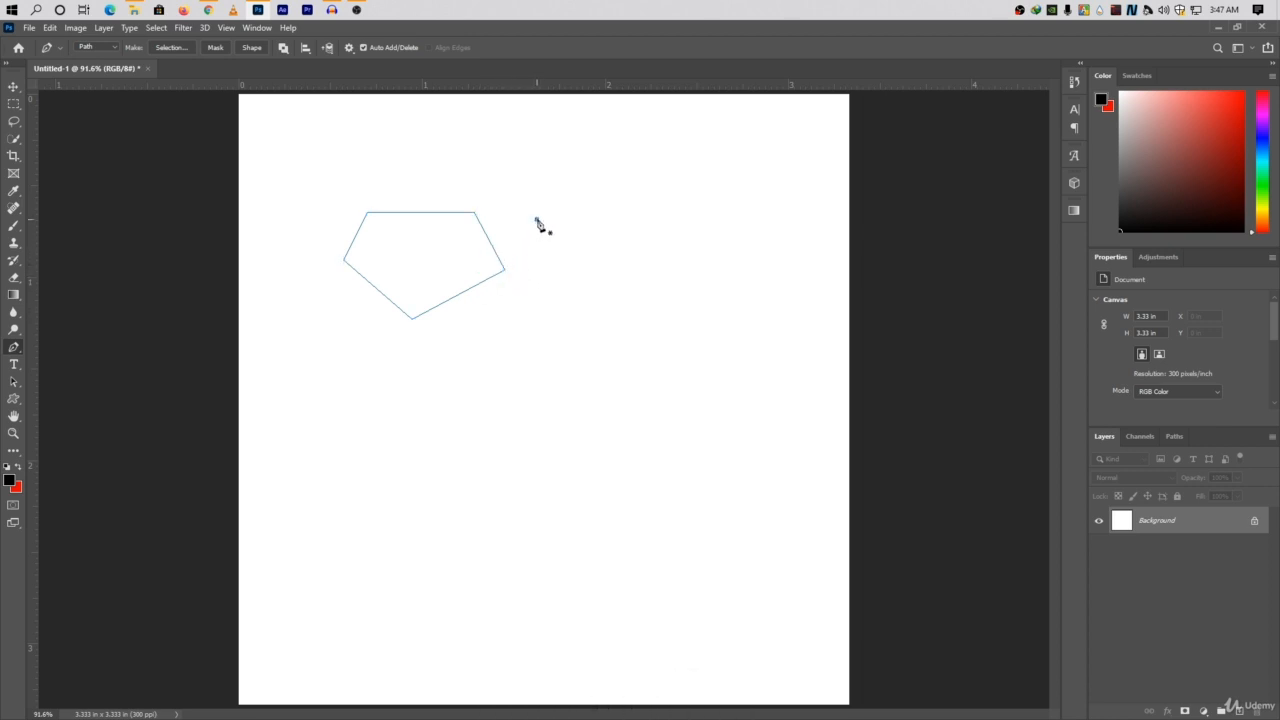
click(537, 219)
click(678, 230)
Reshape the five-sided path by moving its corner anchors individually, raising the upper corners and lowering the right and left ones.
ctrl+click(504, 271)
click(512, 204)
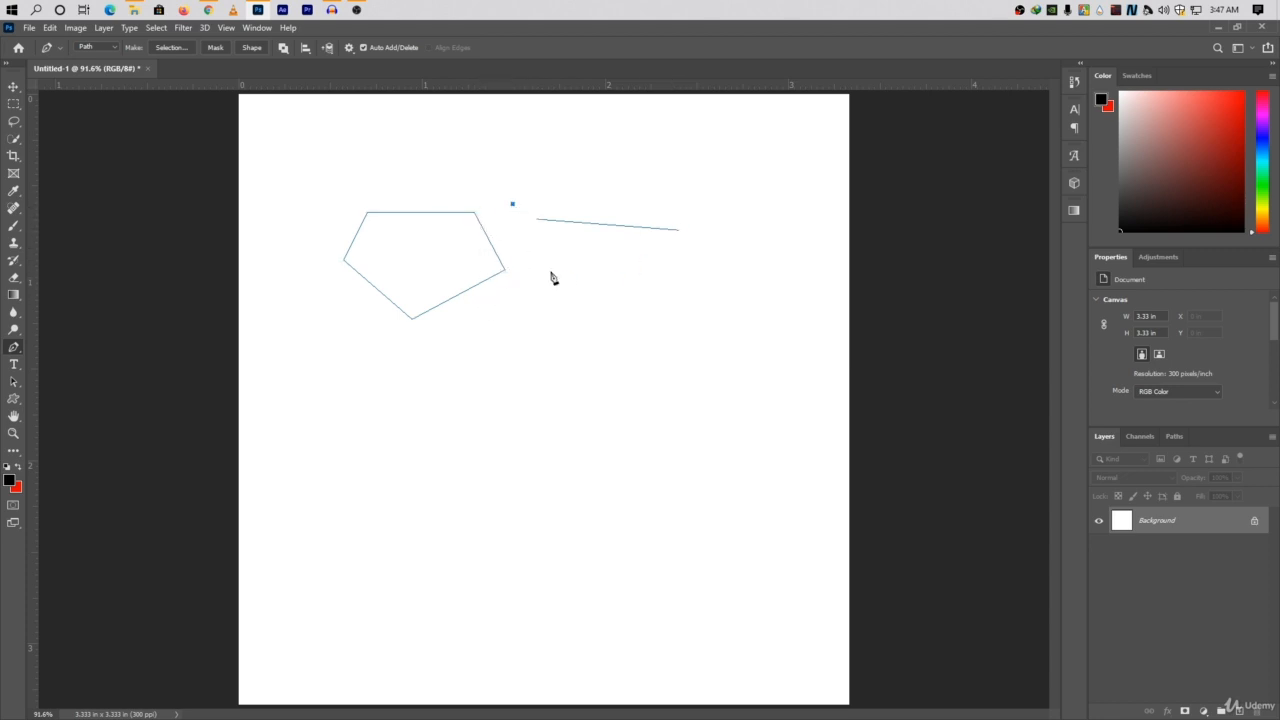
click(474, 212)
key(ctrl+z)
drag(340, 172, 495, 234)
drag(344, 179, 490, 236)
drag(505, 272, 478, 297)
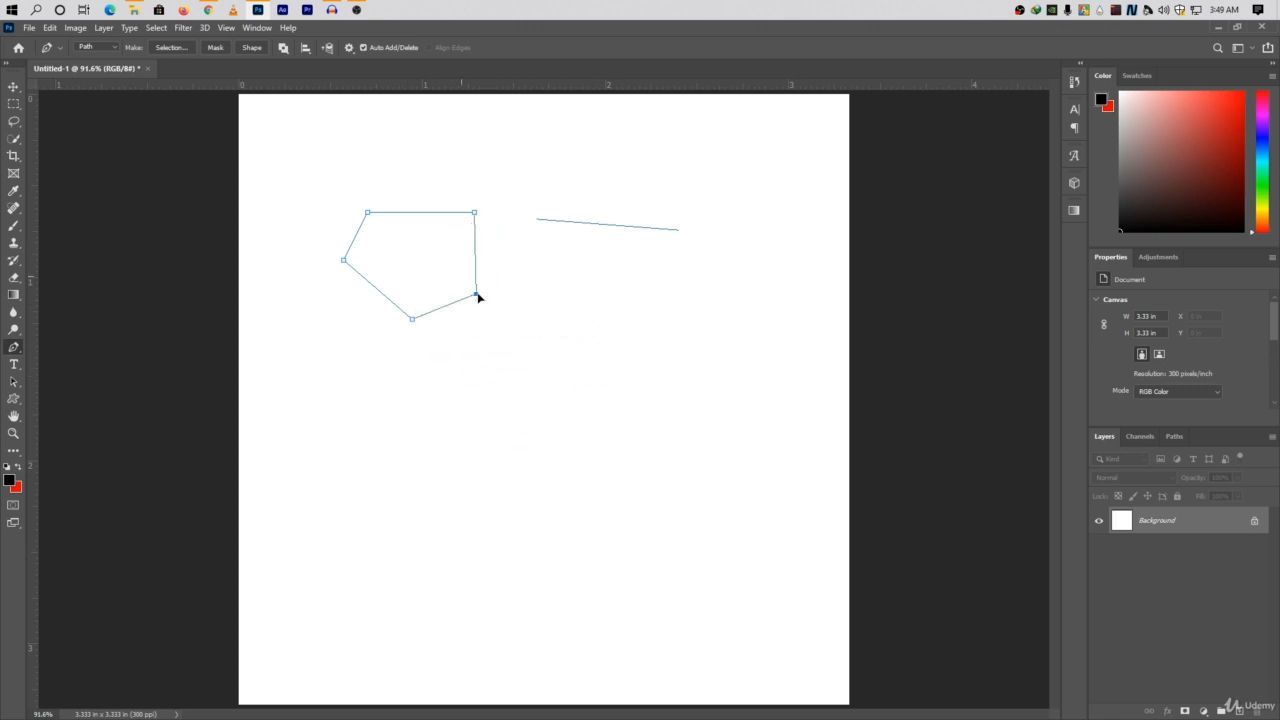
mouse_move(474, 212)
mouse_down()
mouse_move(437, 191)
mouse_move(474, 183)
mouse_move(465, 197)
mouse_up()
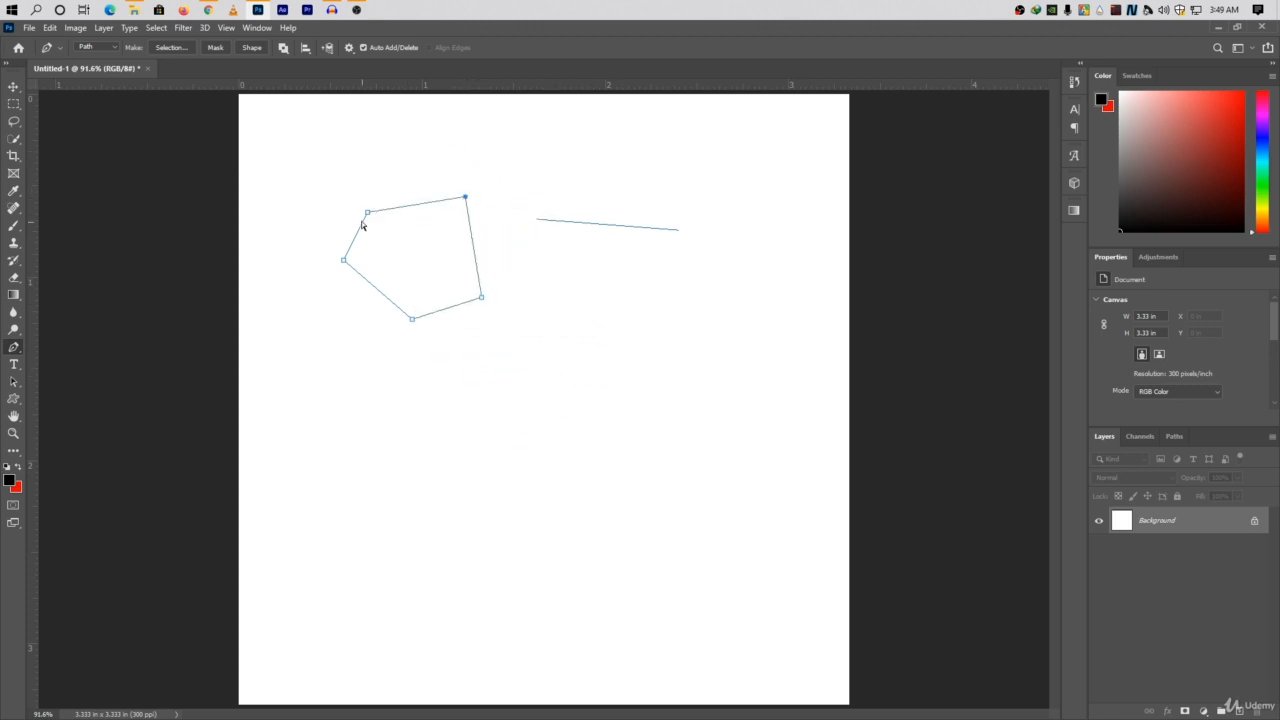
drag(367, 213, 356, 184)
drag(344, 262, 380, 354)
Select both the reshaped polygon path and the straight line path, and delete them.
ctrl+click(548, 296)
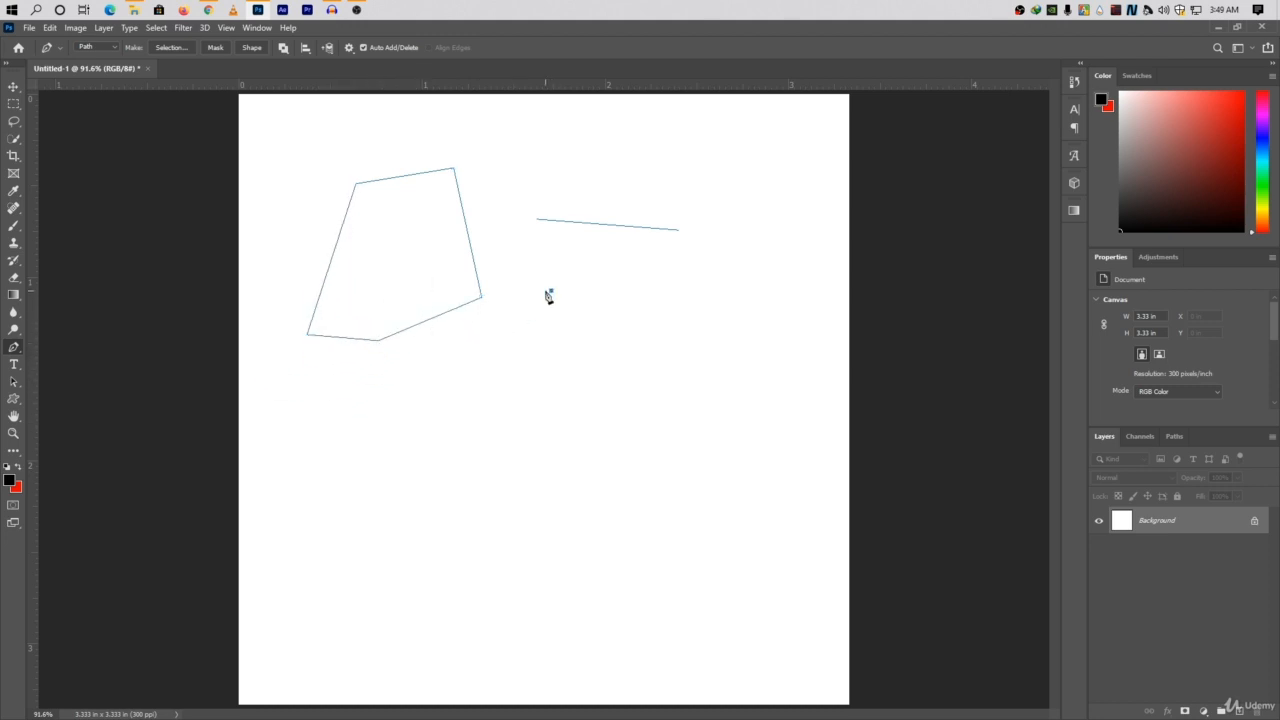
drag(740, 144, 69, 476)
key(Delete)
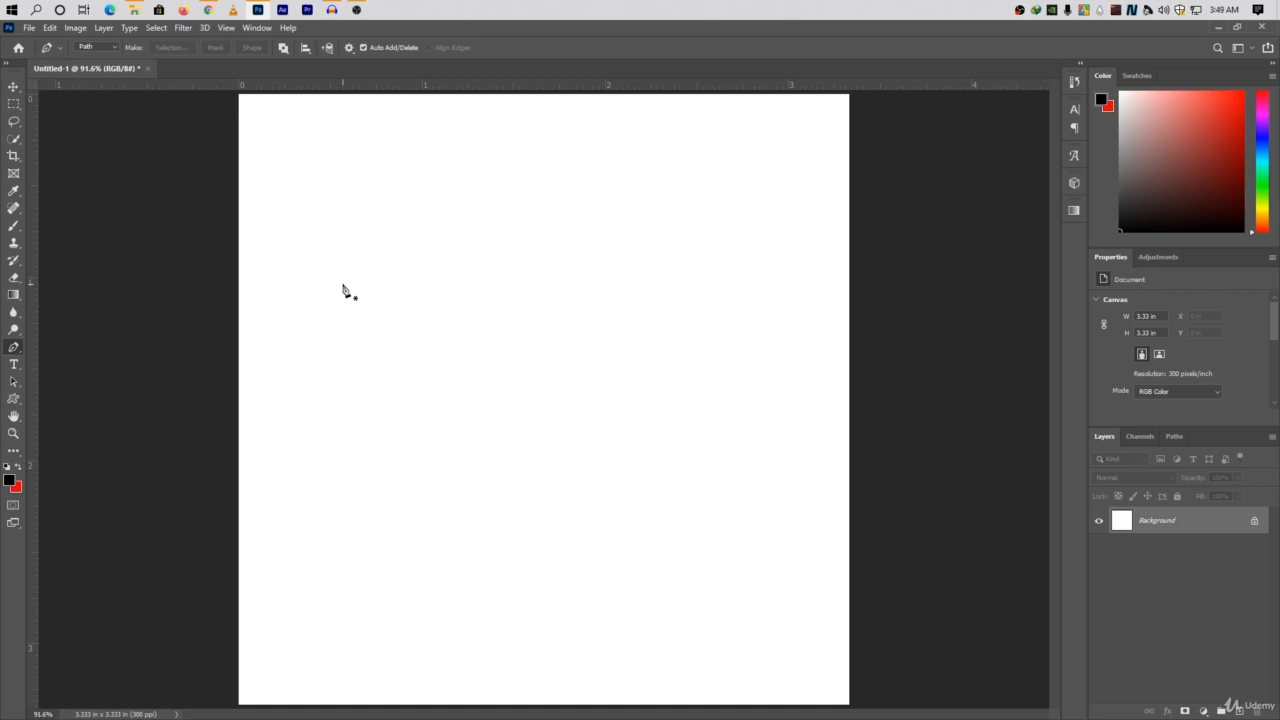
Draw two small red circles with the Ellipse tool, side by side about 0.9 in apart in the canvas's left half.
key(u)
right_click(13, 398)
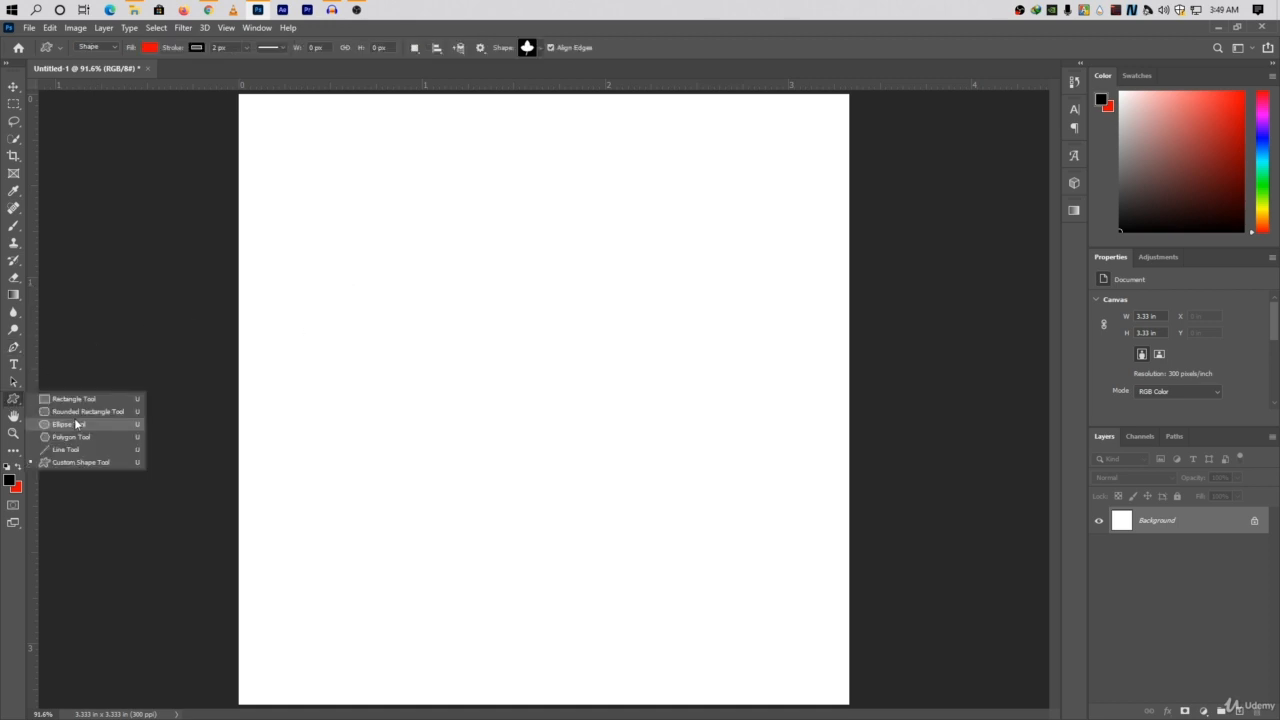
click(74, 421)
drag(300, 320, 309, 329)
drag(468, 316, 480, 326)
Draw a straight Pen path between the two red dots, and undo it.
key(p)
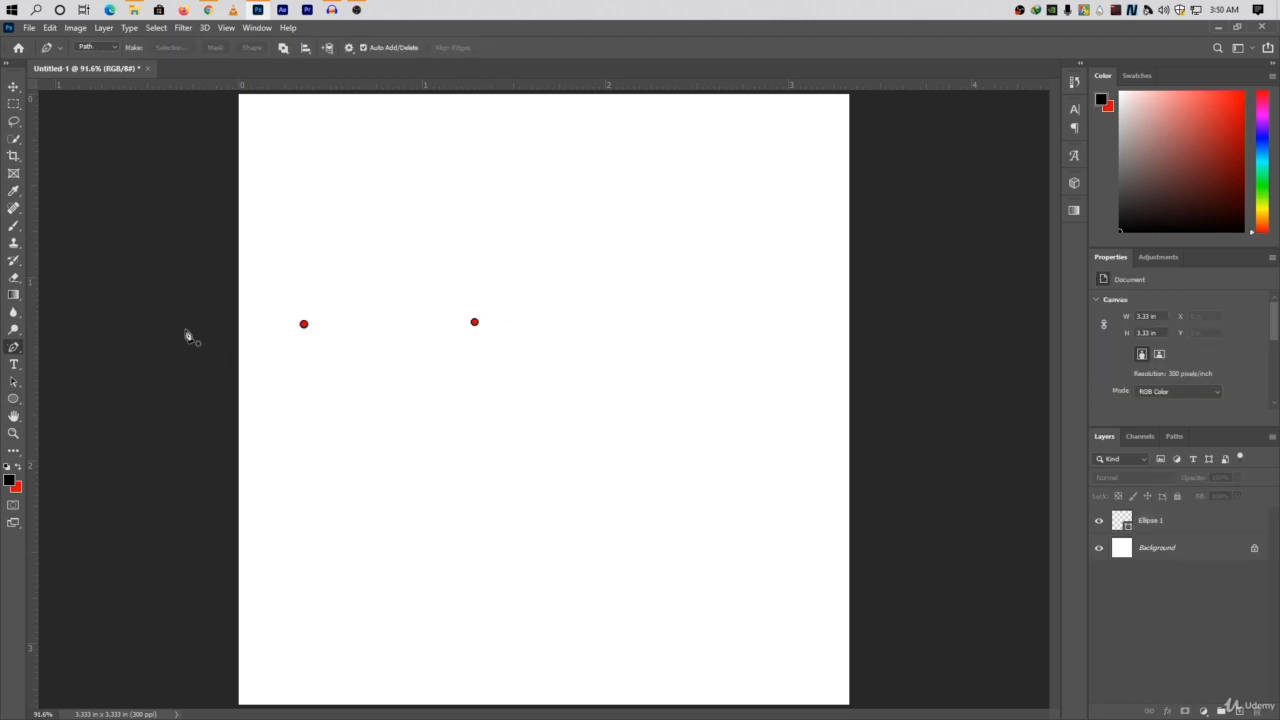
click(304, 324)
click(474, 322)
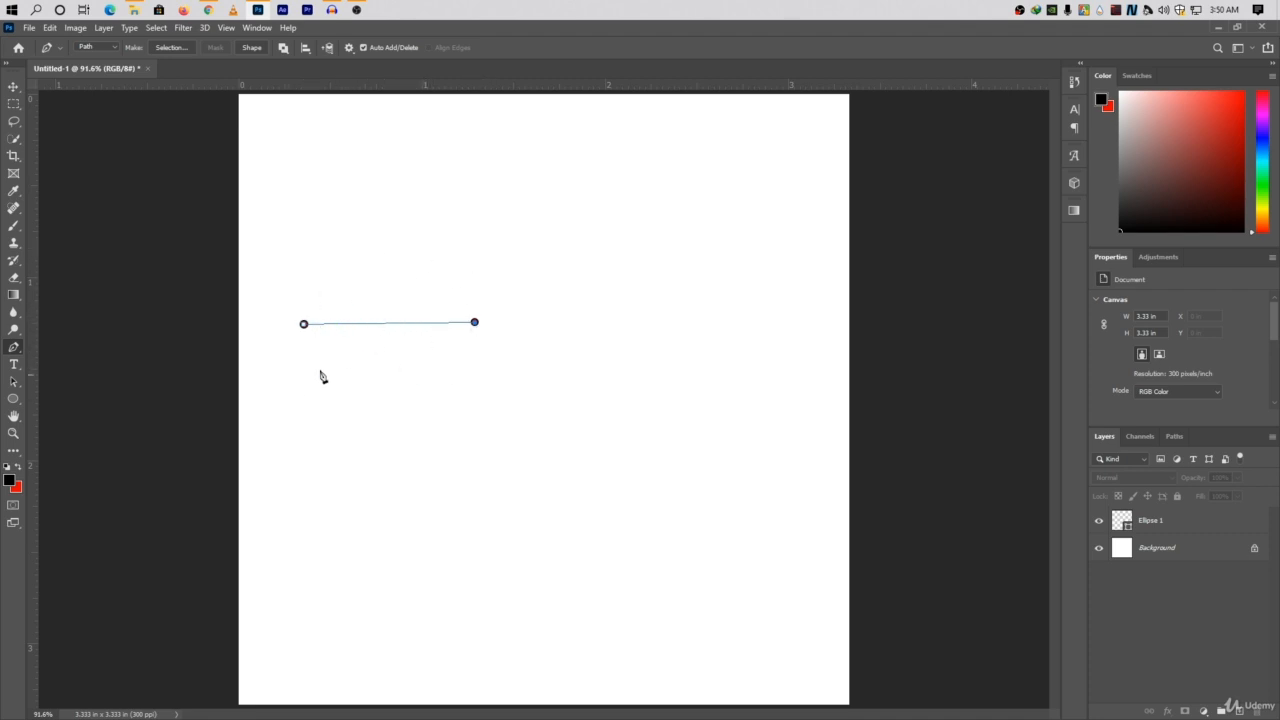
key(ctrl+z)
key(ctrl+z)
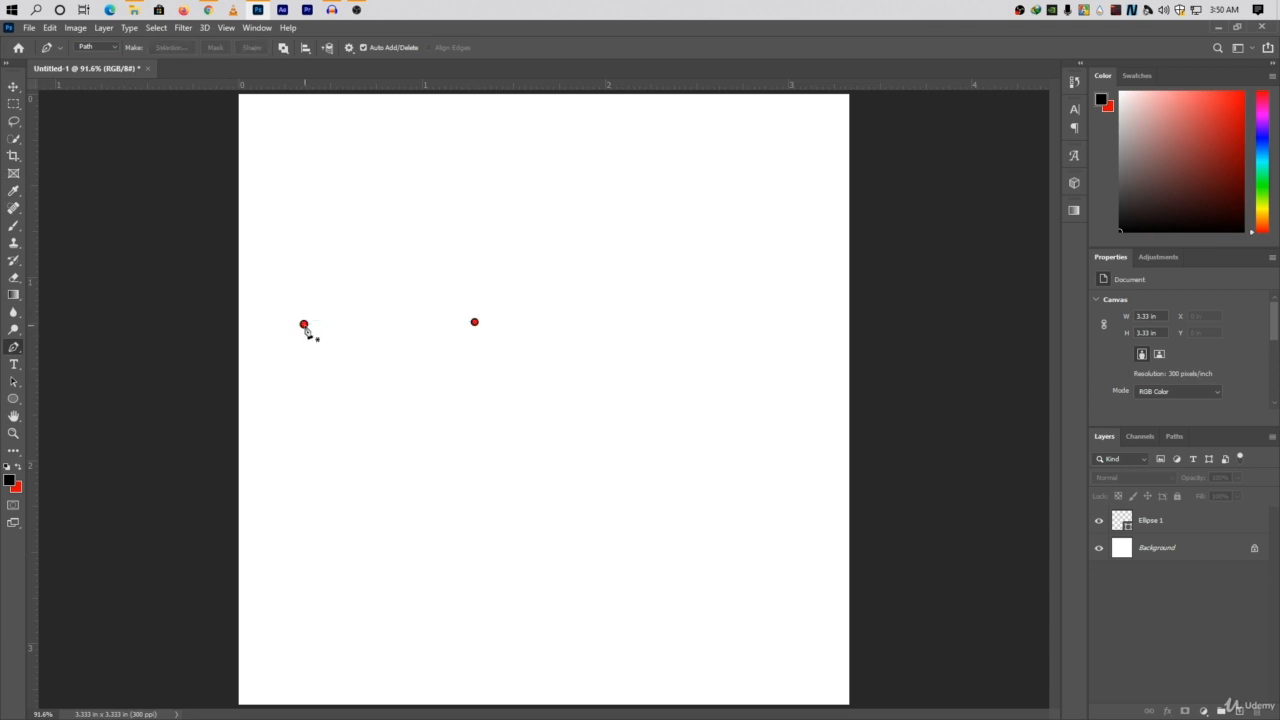
Draw a downward-bowing curved path from the left red dot to the right one, and move its end anchor below the right dot.
click(304, 324)
click(475, 323)
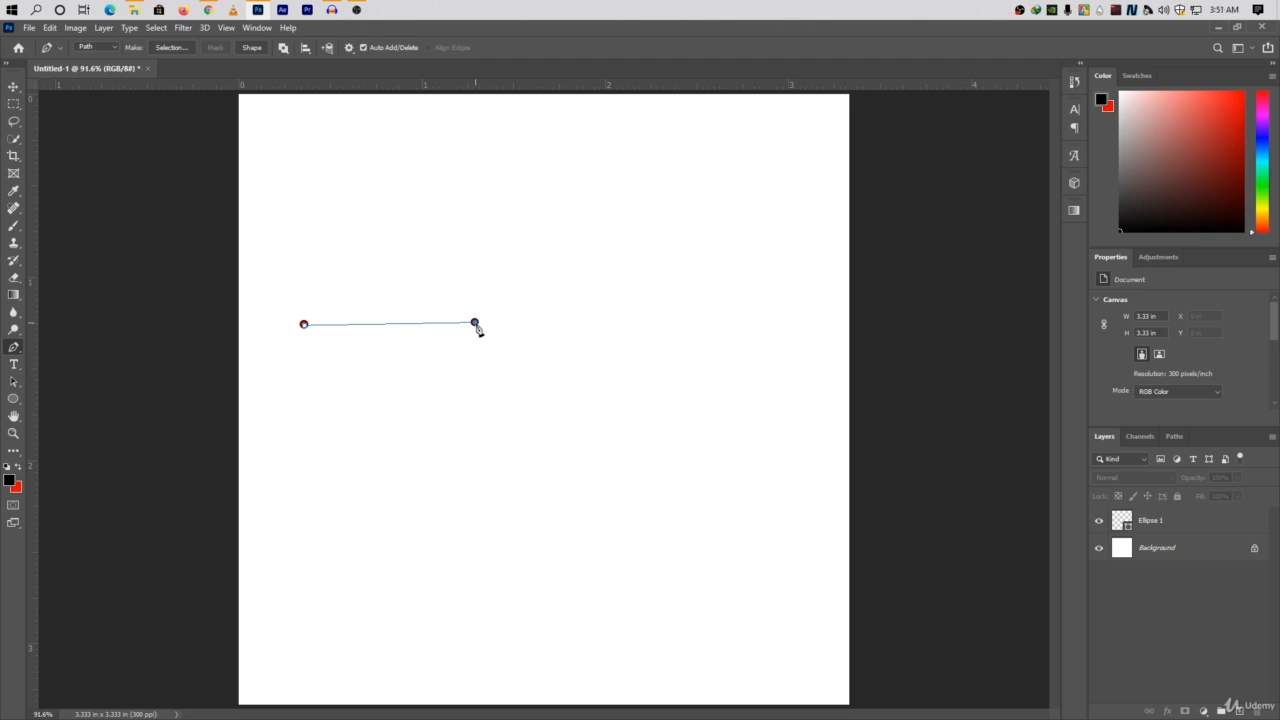
drag(475, 323, 580, 161)
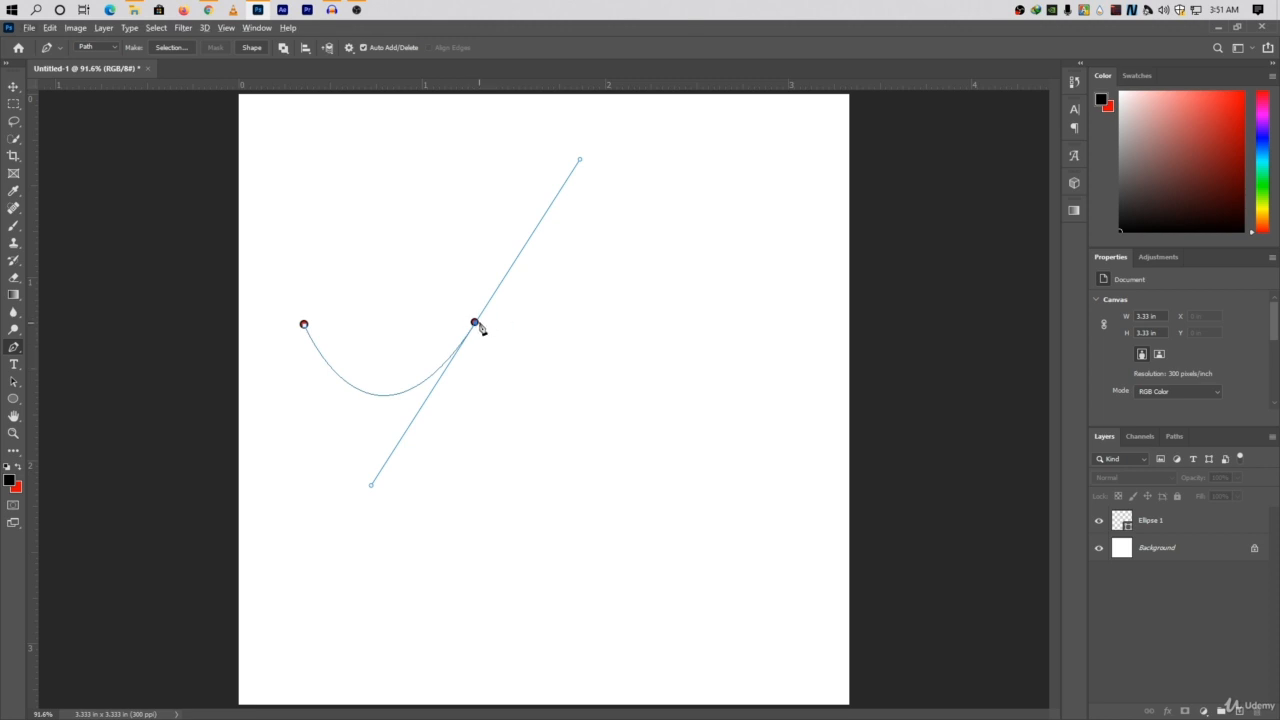
drag(475, 324, 469, 396)
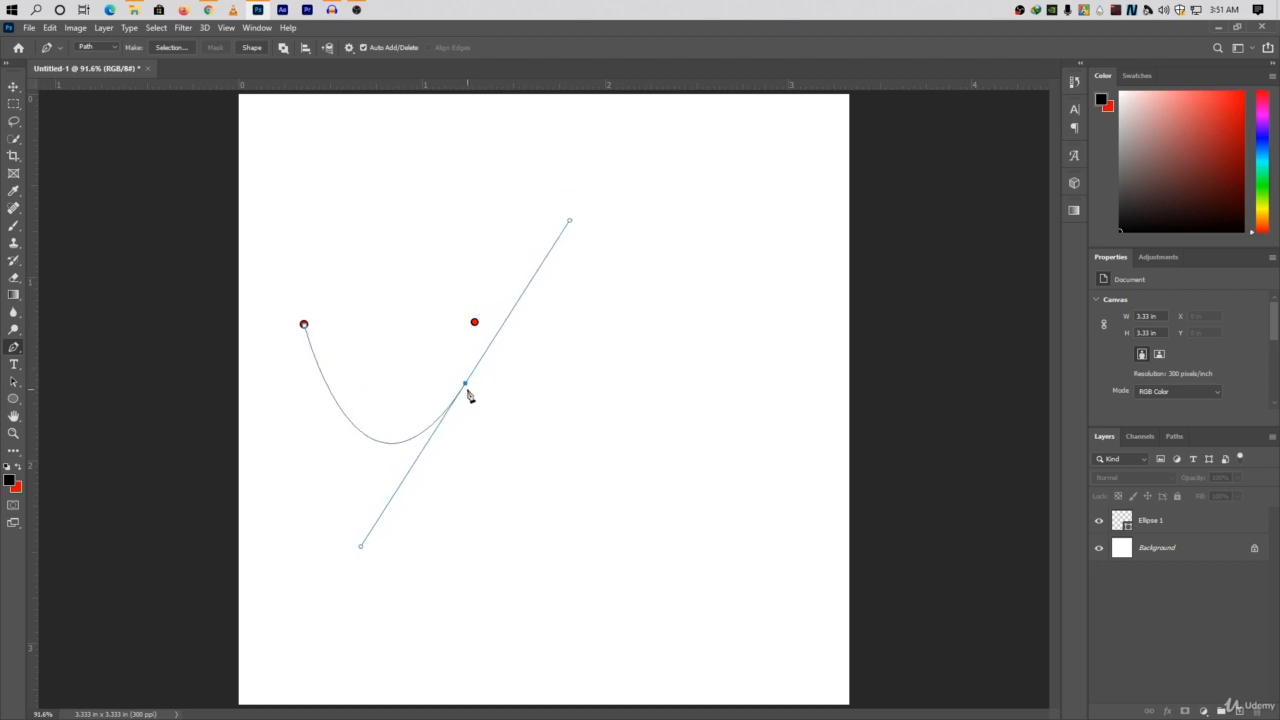
Extend the curve with a smooth anchor farther right to form a wave, and adjust the middle anchor's direction handle.
click(693, 413)
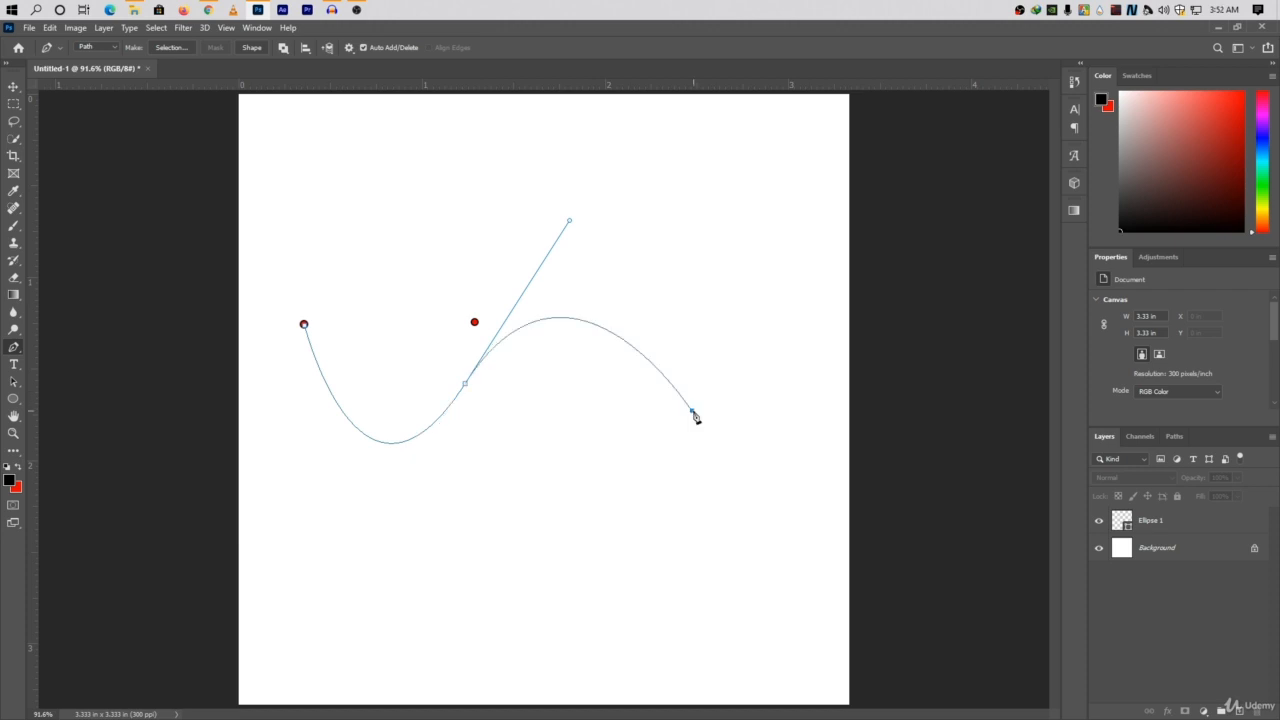
drag(695, 417, 795, 193)
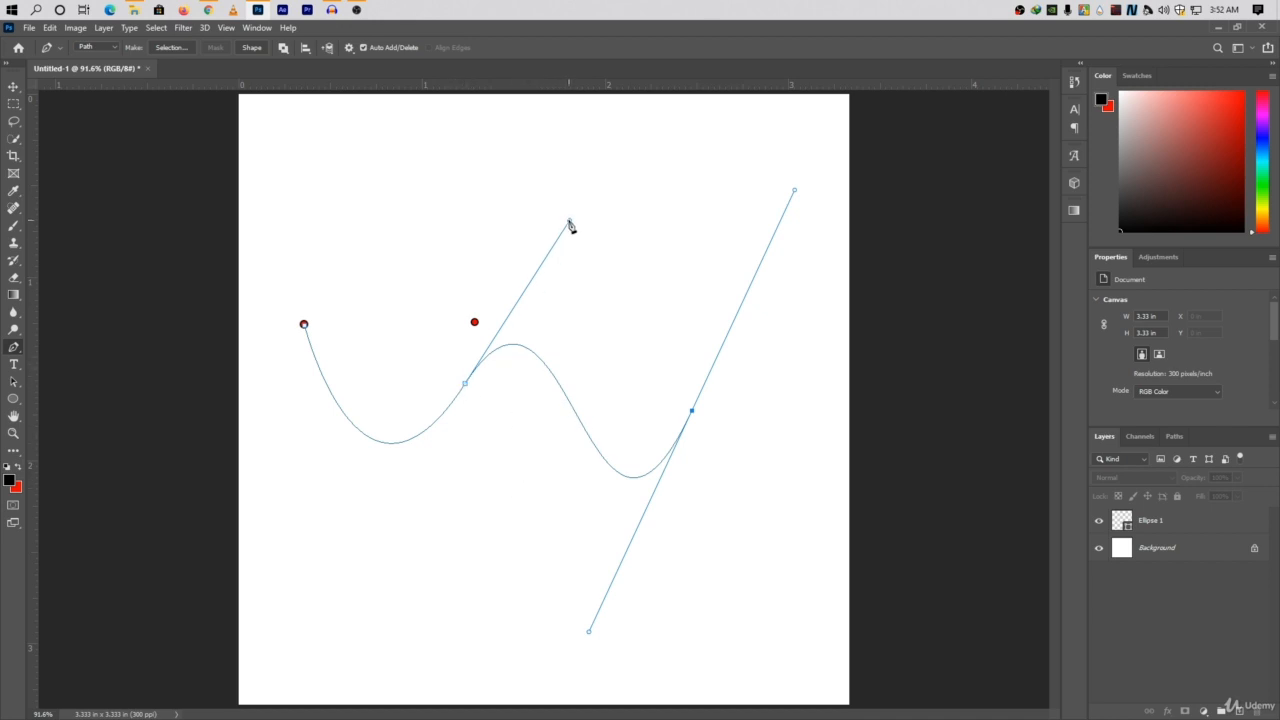
drag(570, 225, 591, 249)
Try adding another curve point near the canvas's upper left, undo it, and delete the whole wave path.
click(357, 187)
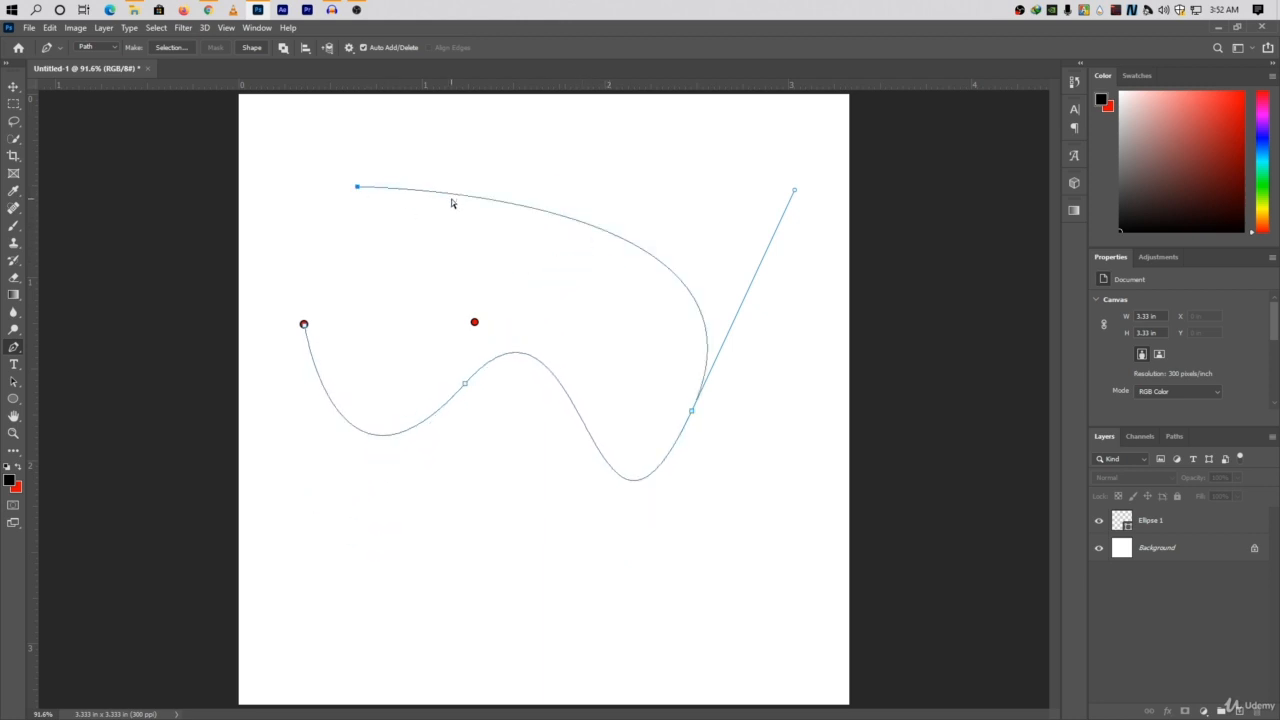
key(ctrl+z)
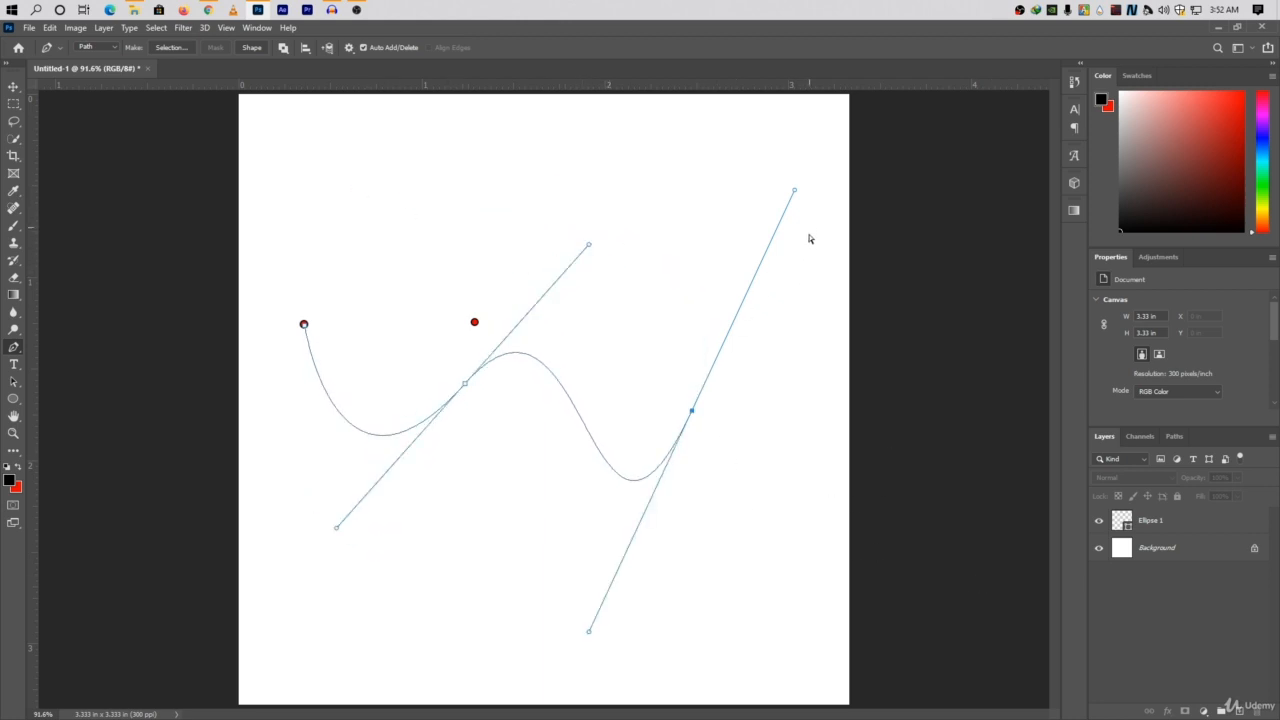
drag(817, 186, 369, 594)
key(Delete)
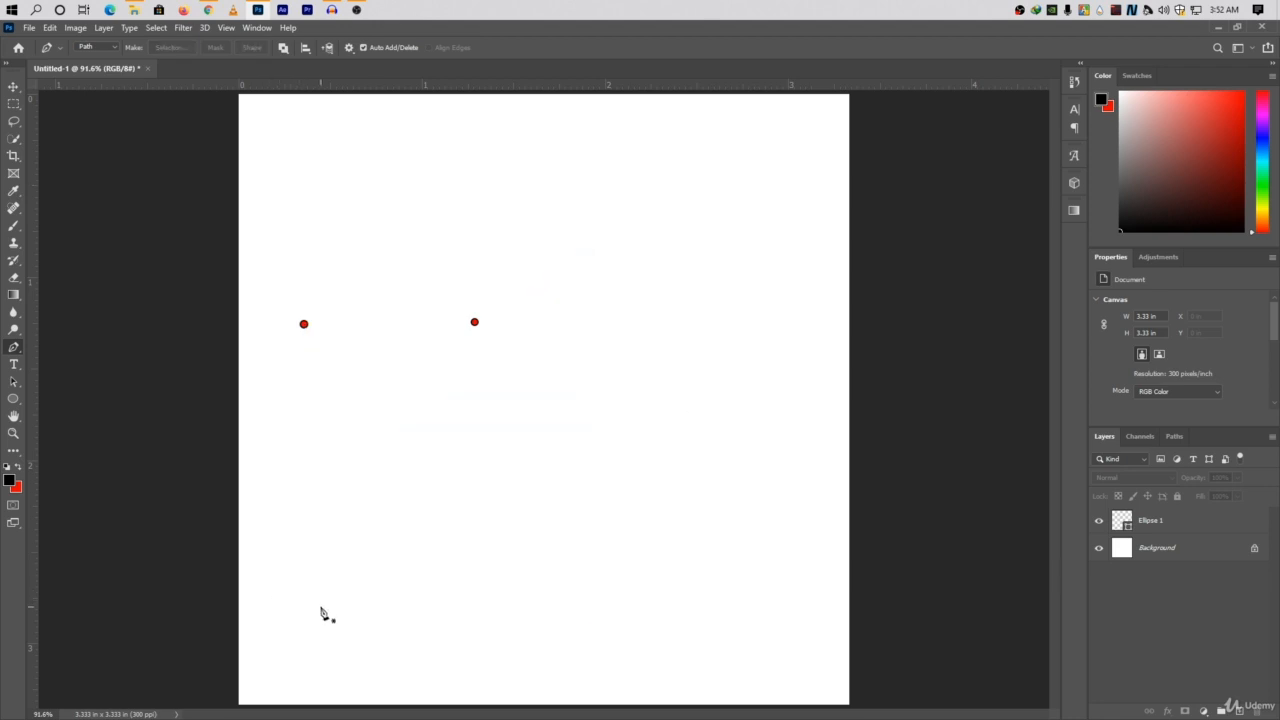
Draw an upward arc about 1.1 in wide above the red dots, and fine-tune the right anchor's two direction handles.
click(323, 195)
drag(528, 202, 653, 290)
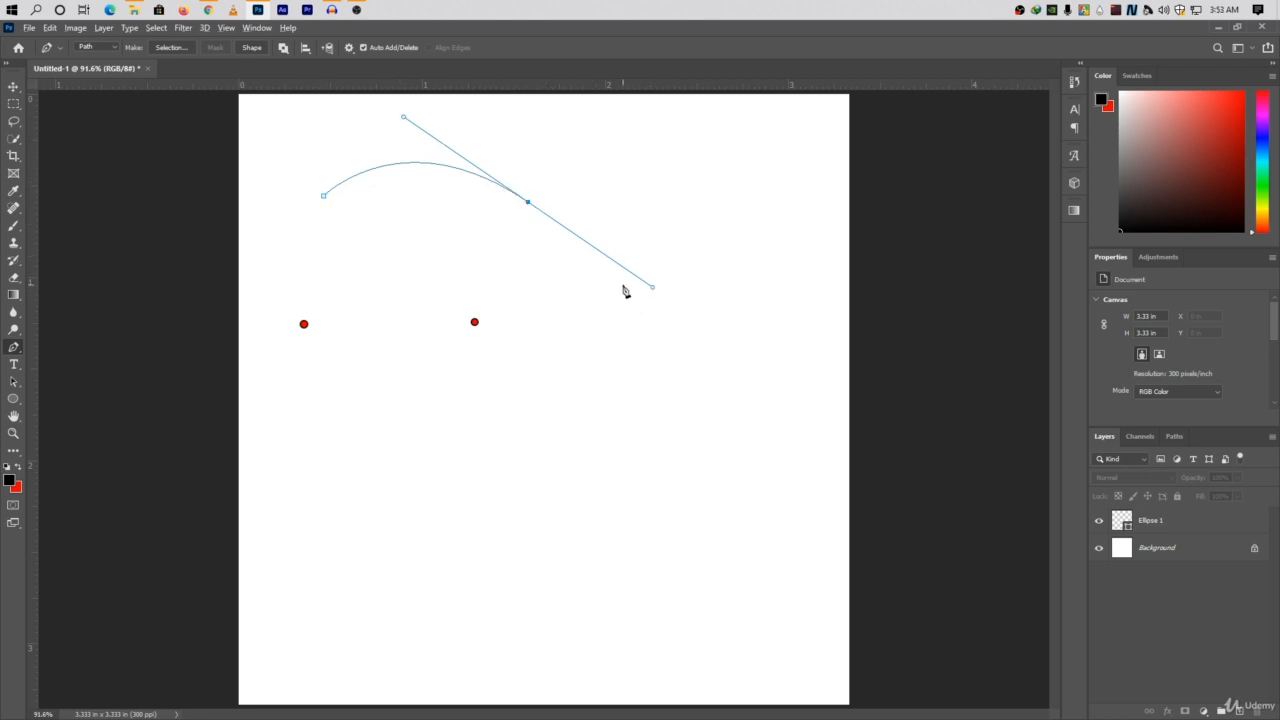
drag(654, 290, 620, 253)
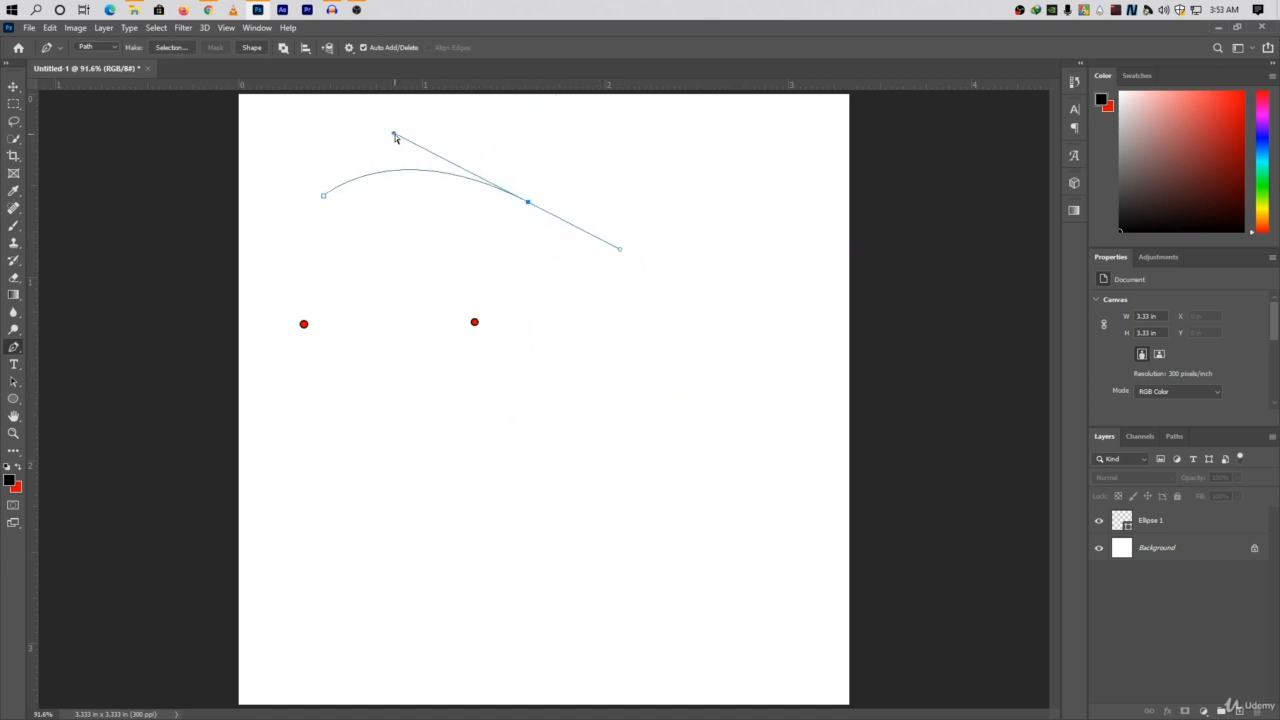
drag(394, 134, 427, 131)
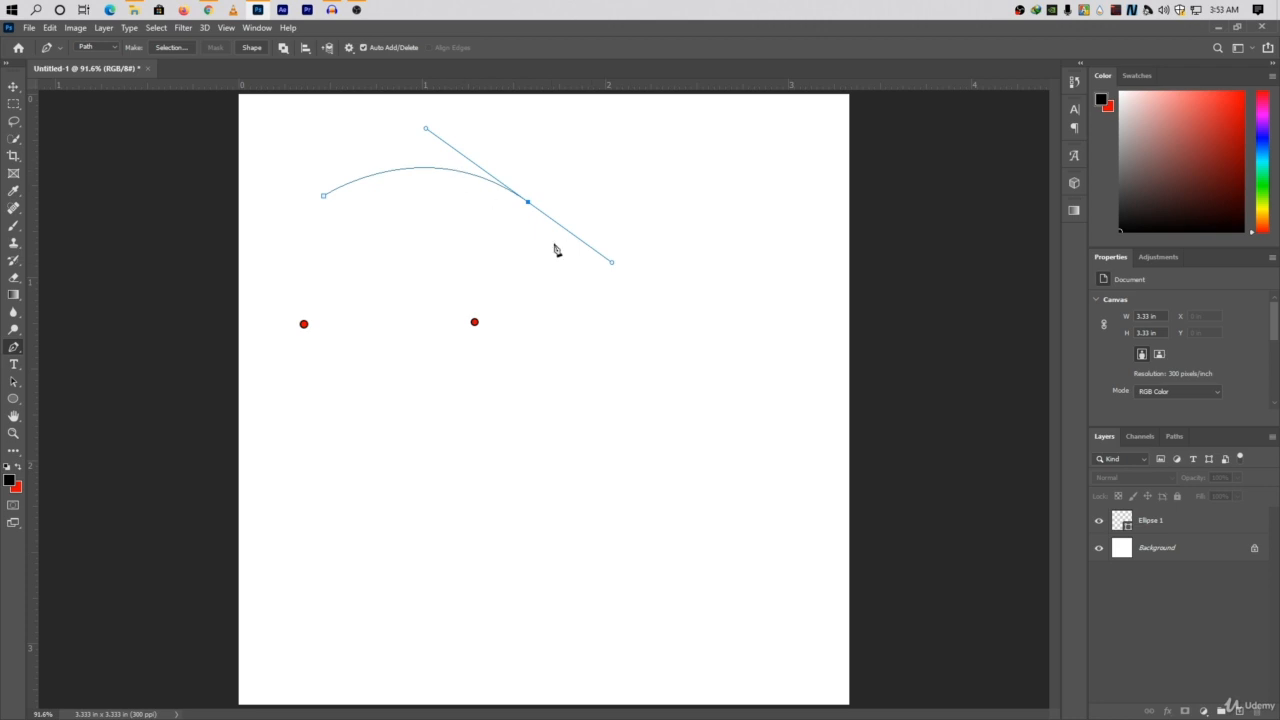
Try continuing the arc with a smooth curved segment toward the right edge of the canvas, and undo it.
drag(776, 234, 831, 197)
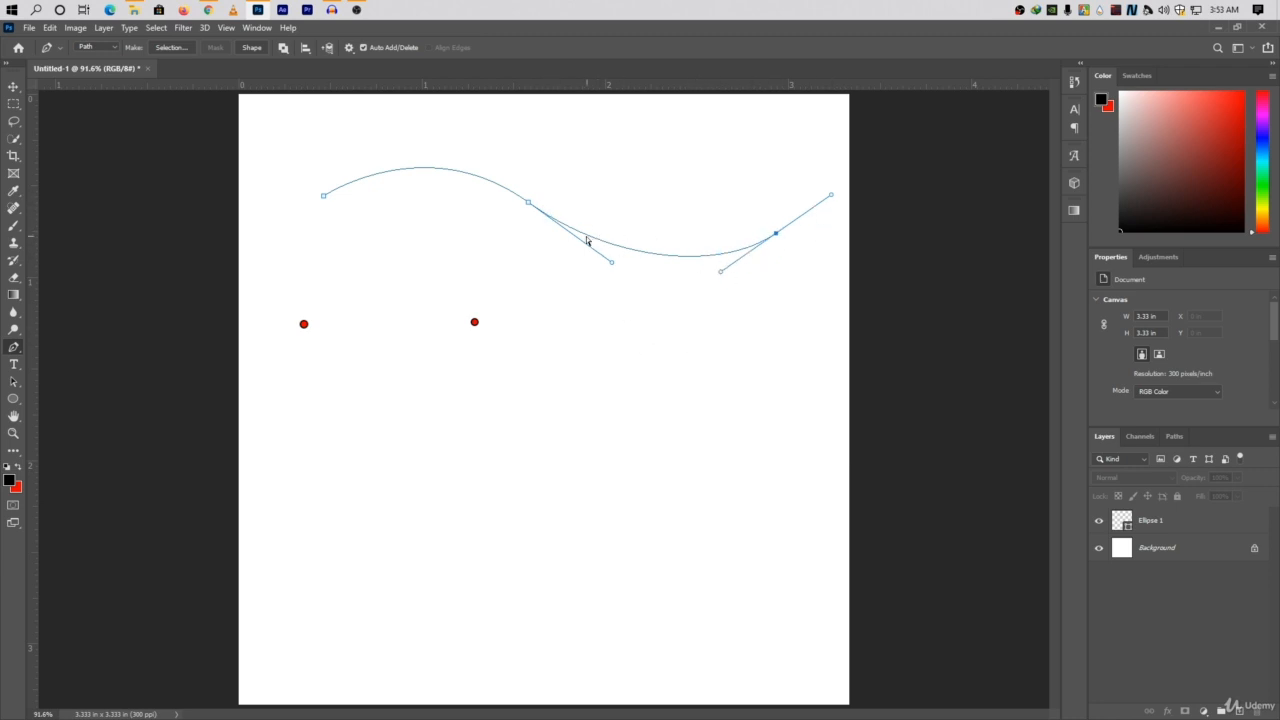
key(ctrl+z)
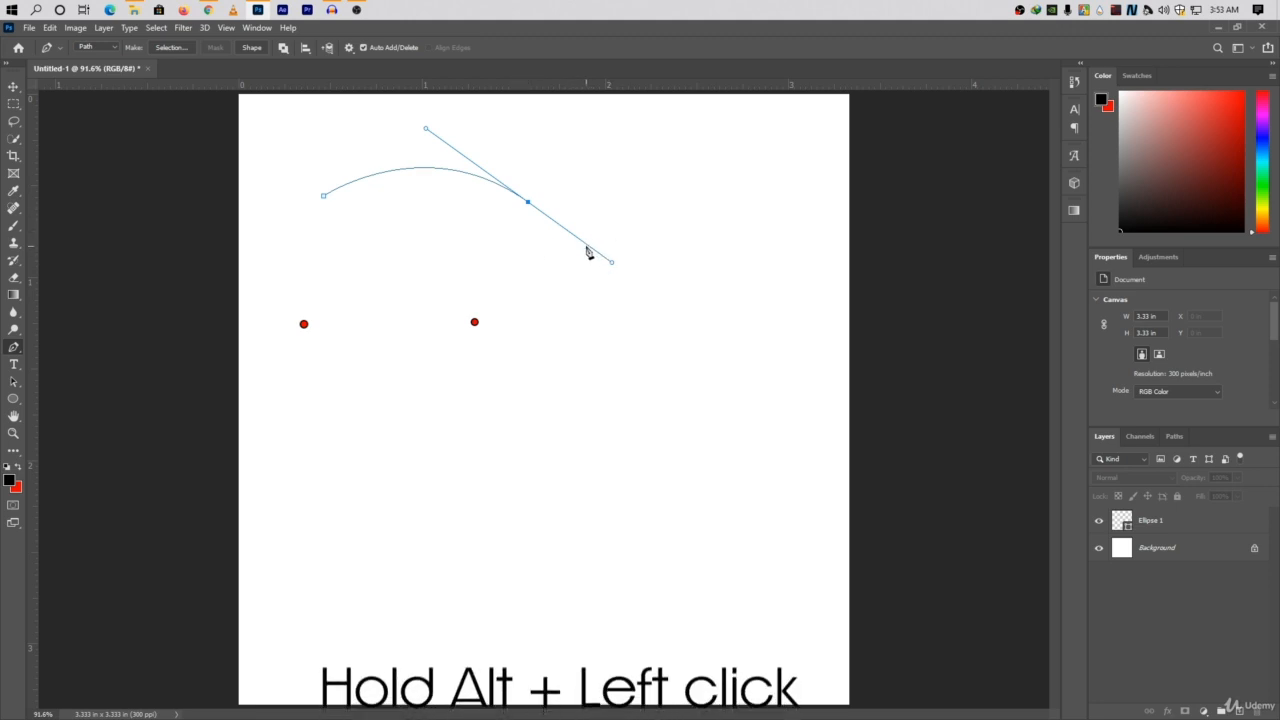
Remove the outgoing handle from the arc's right anchor and continue the path with a nearly horizontal straight segment about 1.2 in long.
alt+click(528, 202)
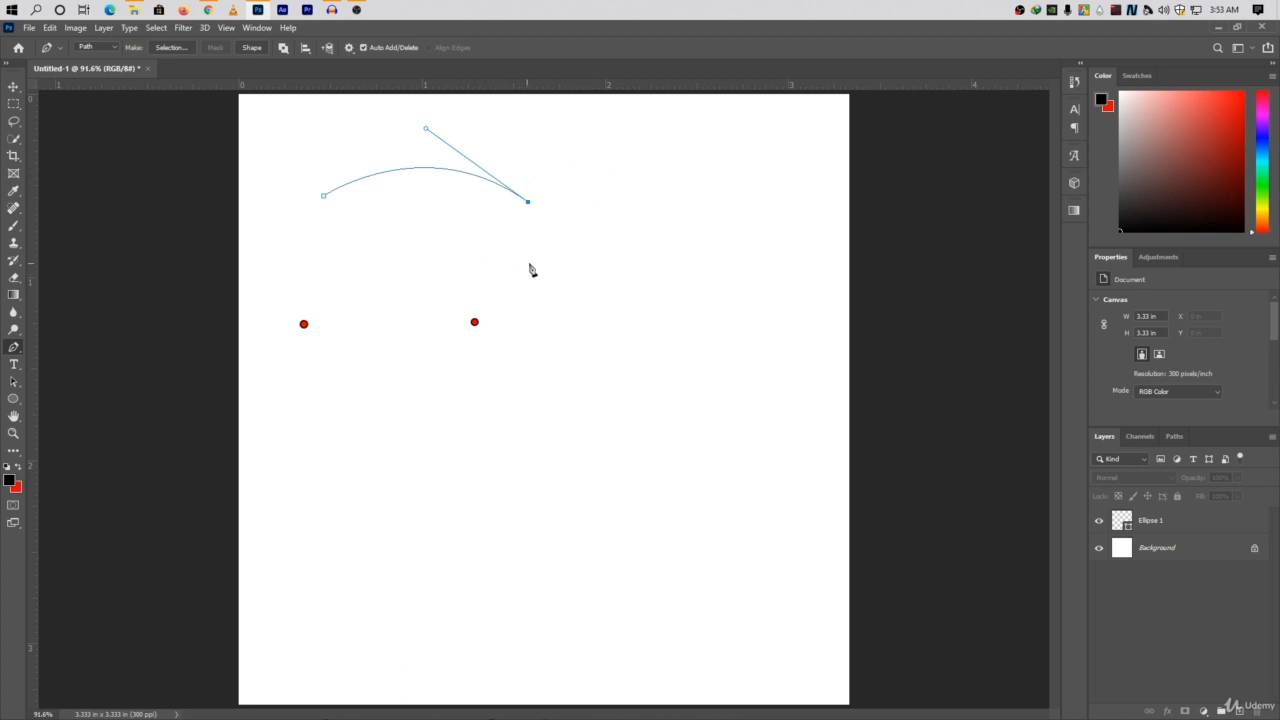
click(753, 206)
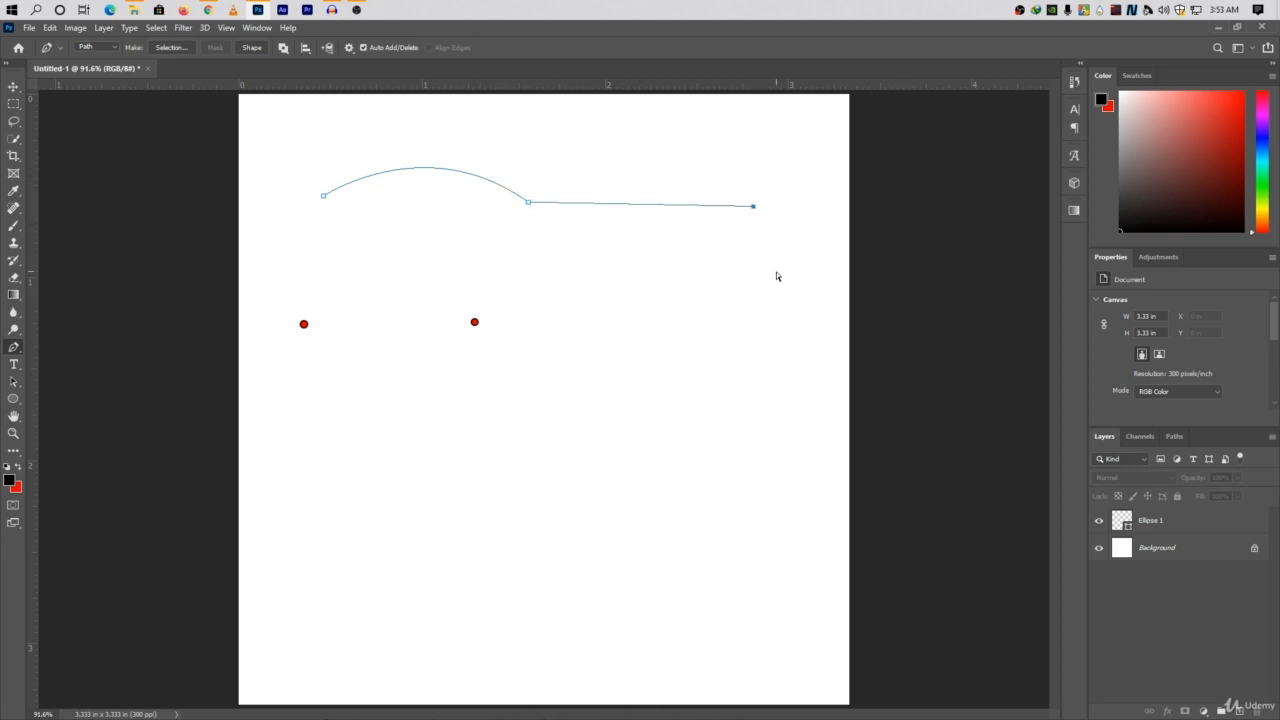
Undo the straight segment and continue the path with a second upward arc about 1.3 in wide, reshaping it with its right anchor's handle.
key(ctrl+z)
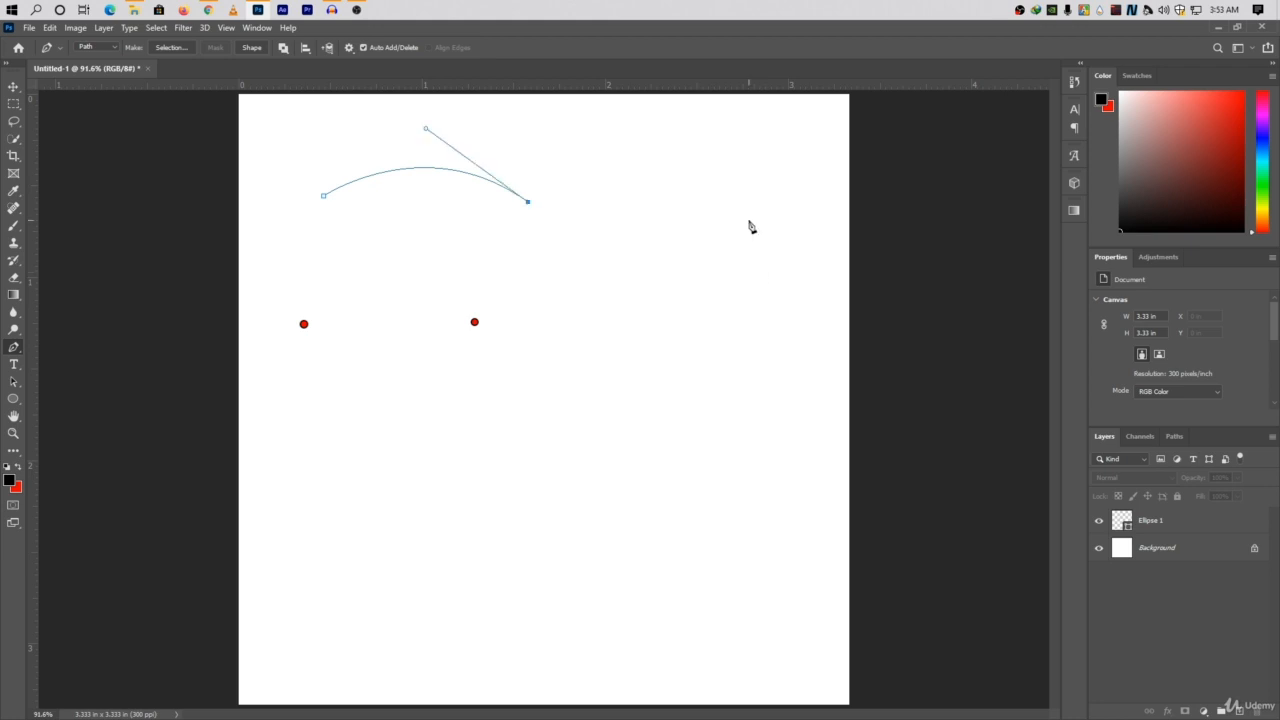
drag(766, 191, 849, 75)
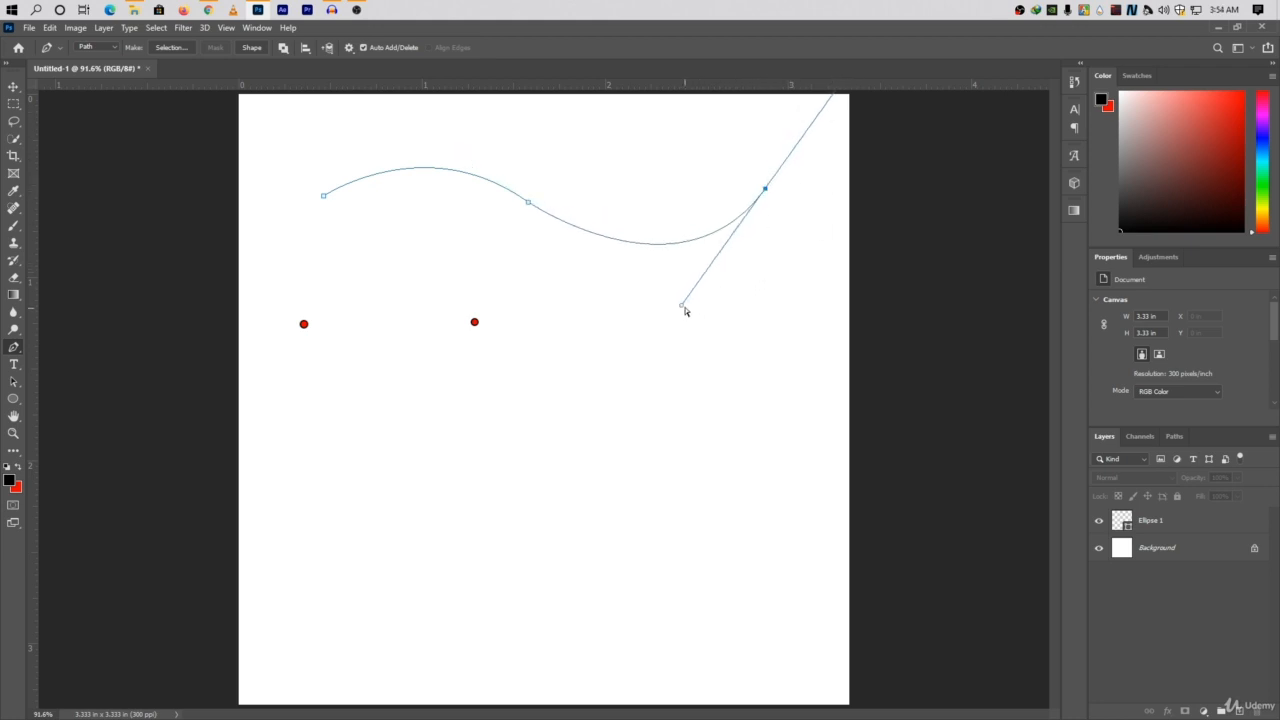
drag(685, 312, 636, 113)
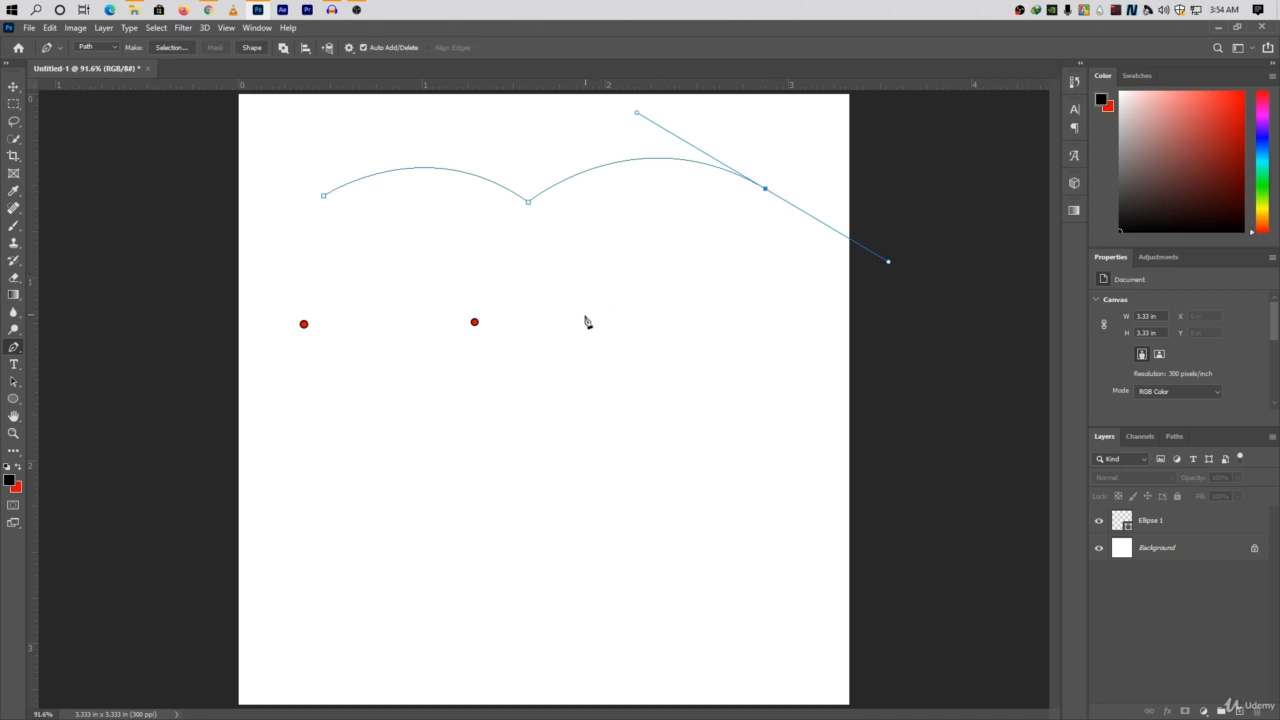
Try extending the path downward with two curved segments and adjusted direction handles, and delete the whole path.
mouse_move(581, 316)
mouse_down()
mouse_move(531, 309)
mouse_move(517, 286)
mouse_move(591, 263)
mouse_move(592, 294)
mouse_move(654, 326)
mouse_move(583, 320)
mouse_up()
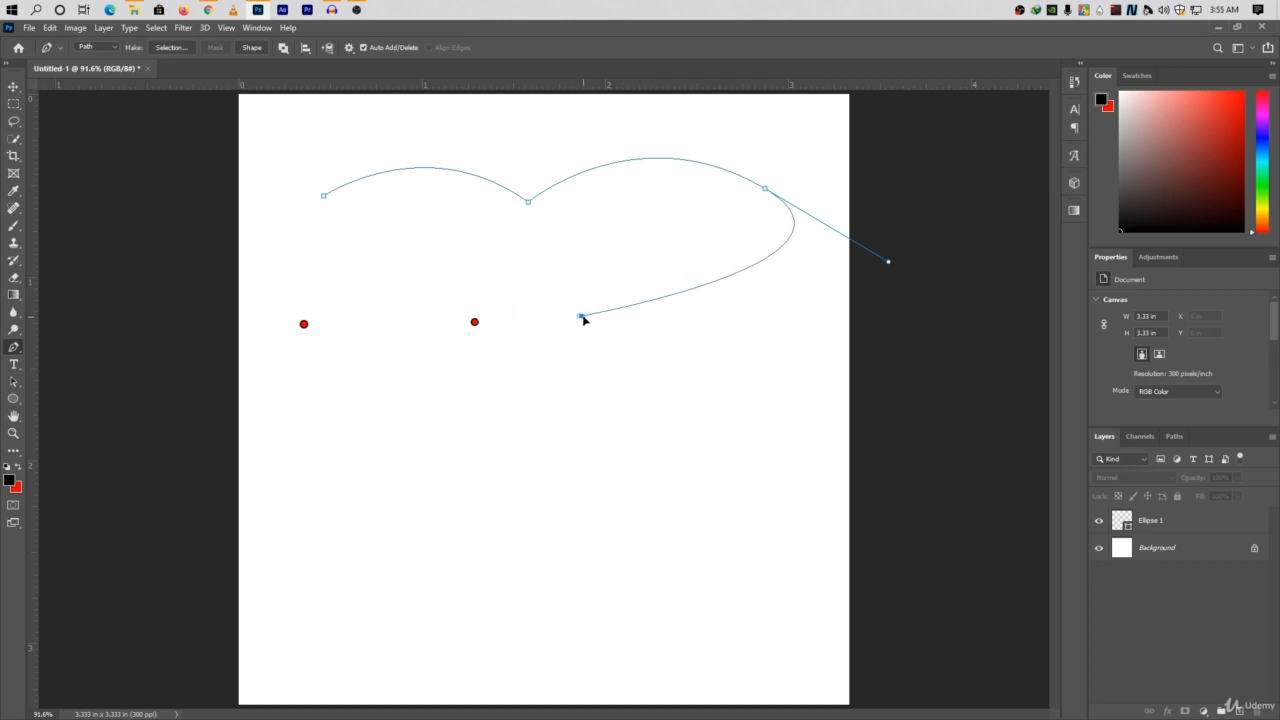
drag(584, 319, 688, 432)
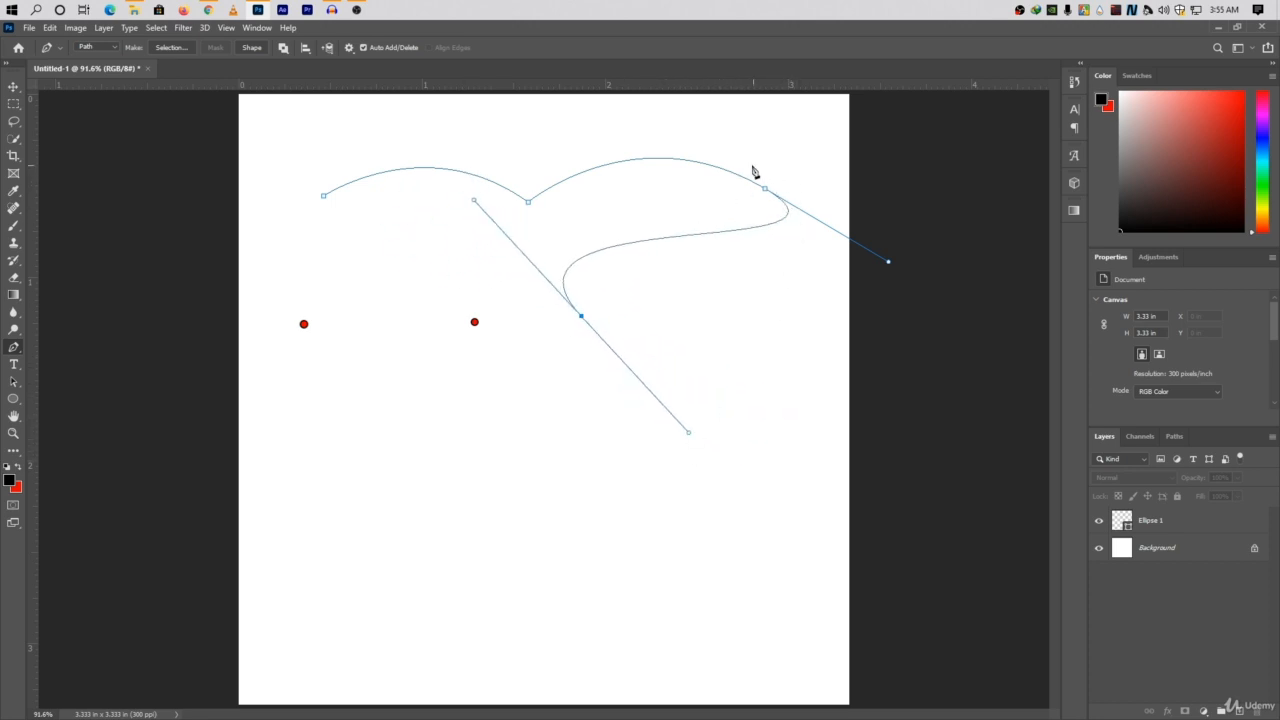
mouse_move(888, 261)
mouse_down()
mouse_move(866, 277)
mouse_move(849, 255)
mouse_move(913, 296)
mouse_move(895, 284)
mouse_up()
click(581, 317)
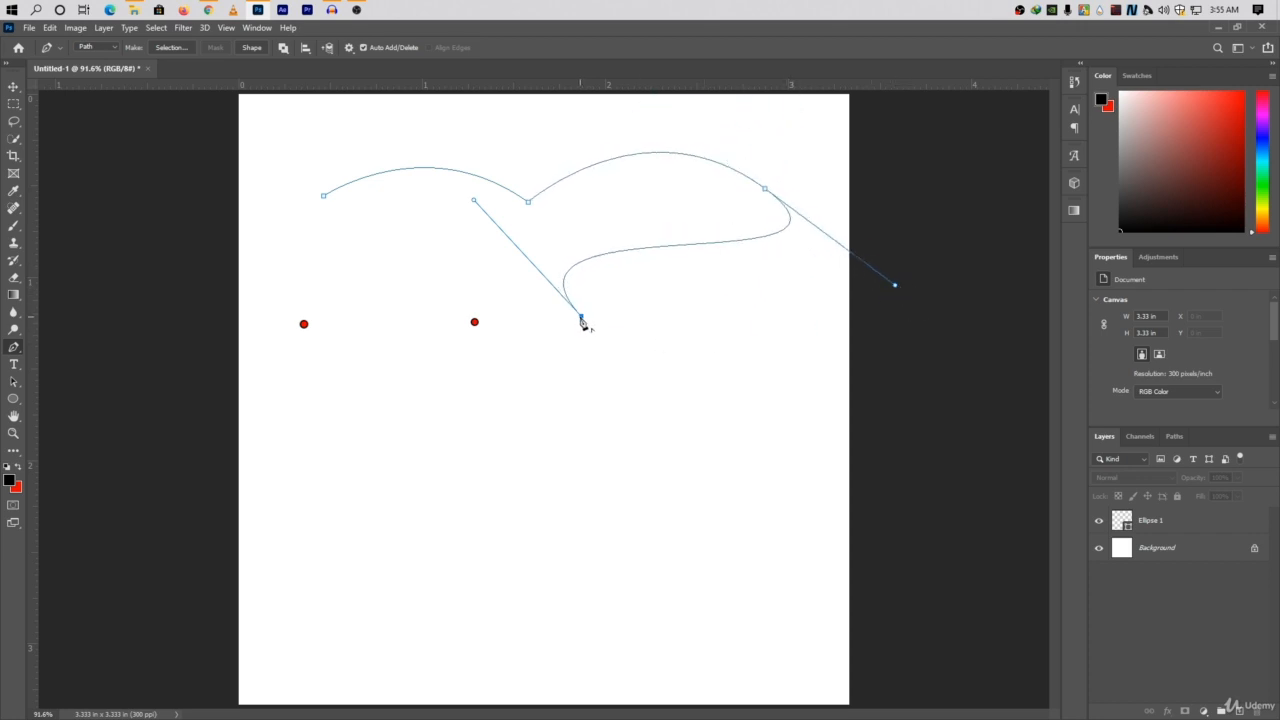
drag(611, 459, 500, 521)
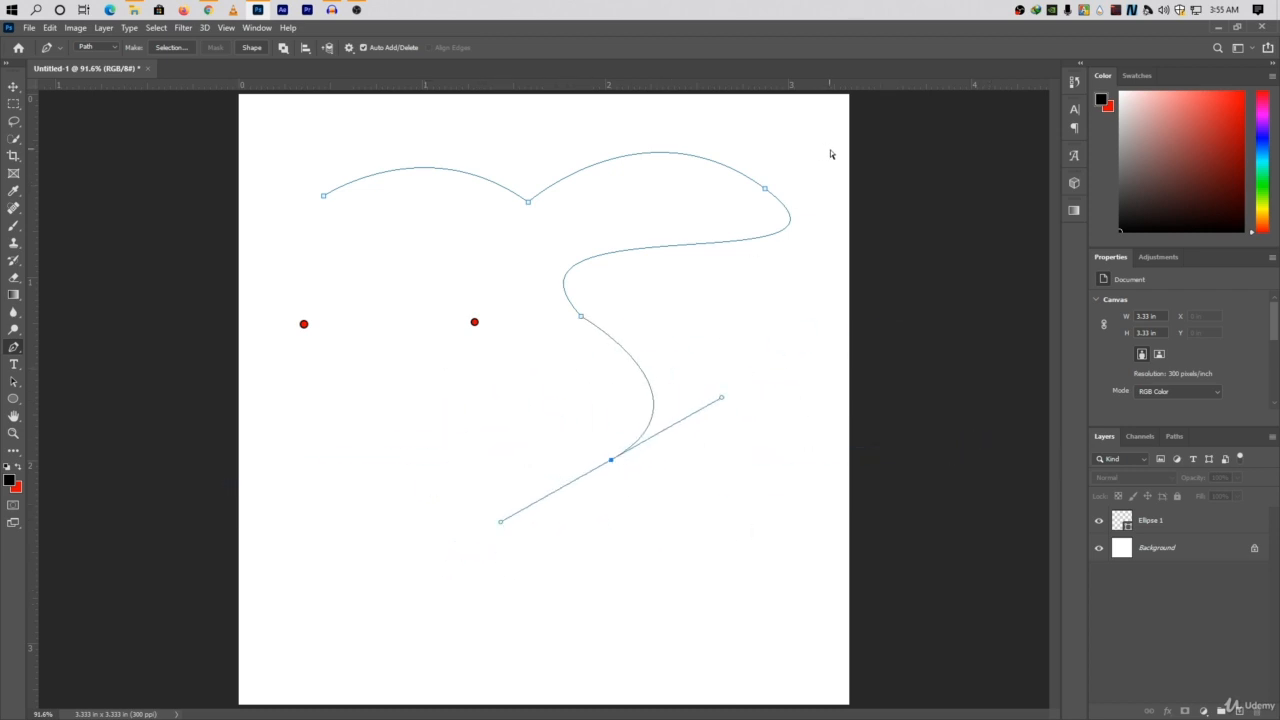
drag(830, 154, 296, 582)
key(Delete)
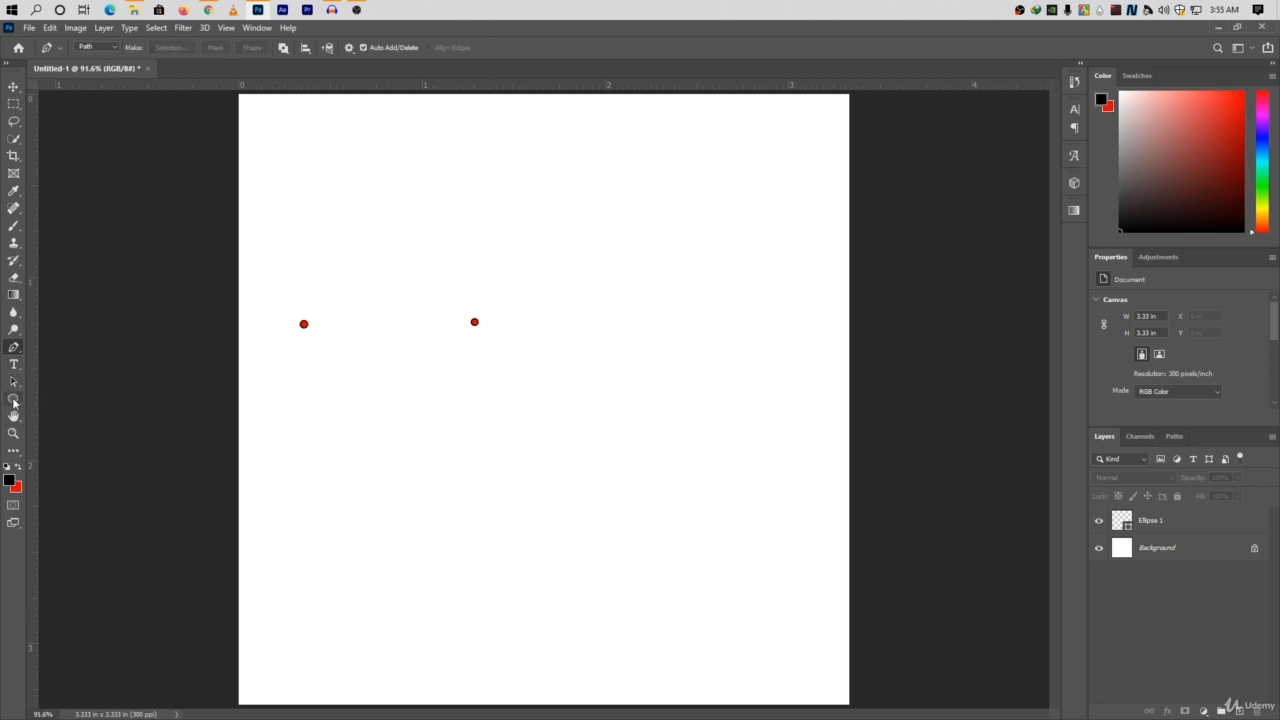
Draw a rounded rectangle shape about 246 × 323 px with 100 px corner radius beside the right dot, and try adjusting its stroke width.
drag(14, 403, 71, 426)
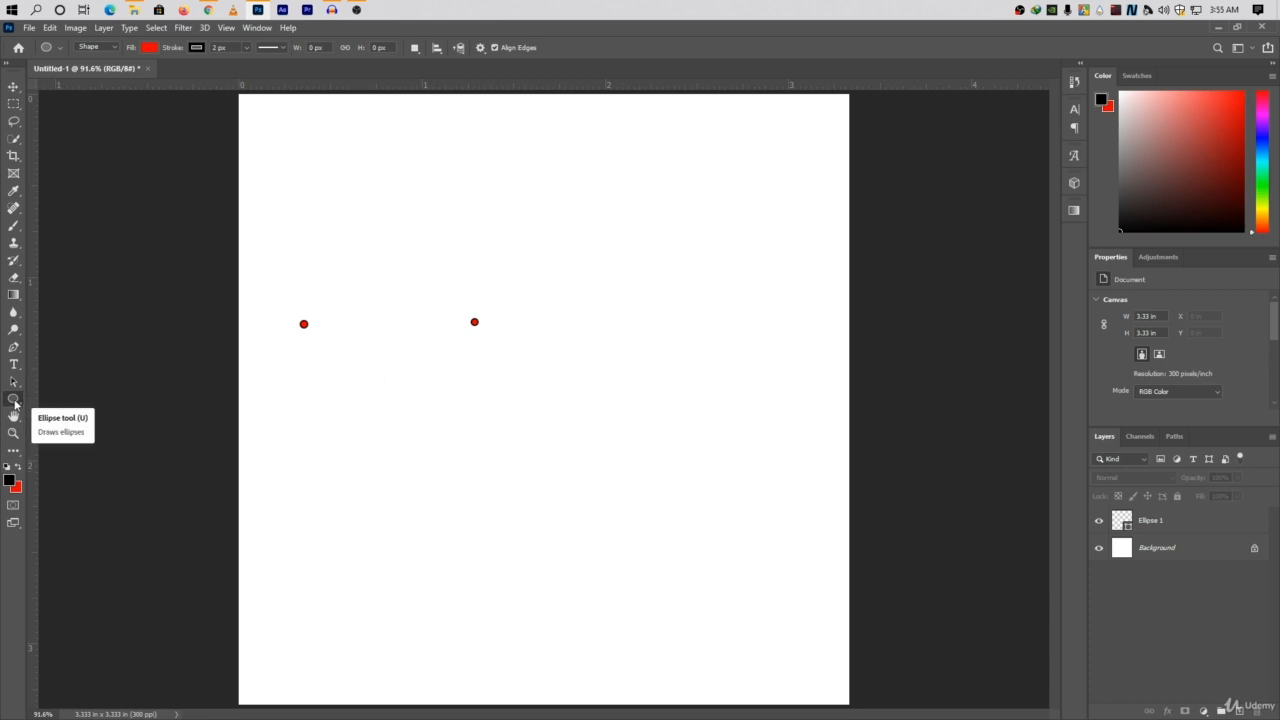
drag(14, 403, 71, 413)
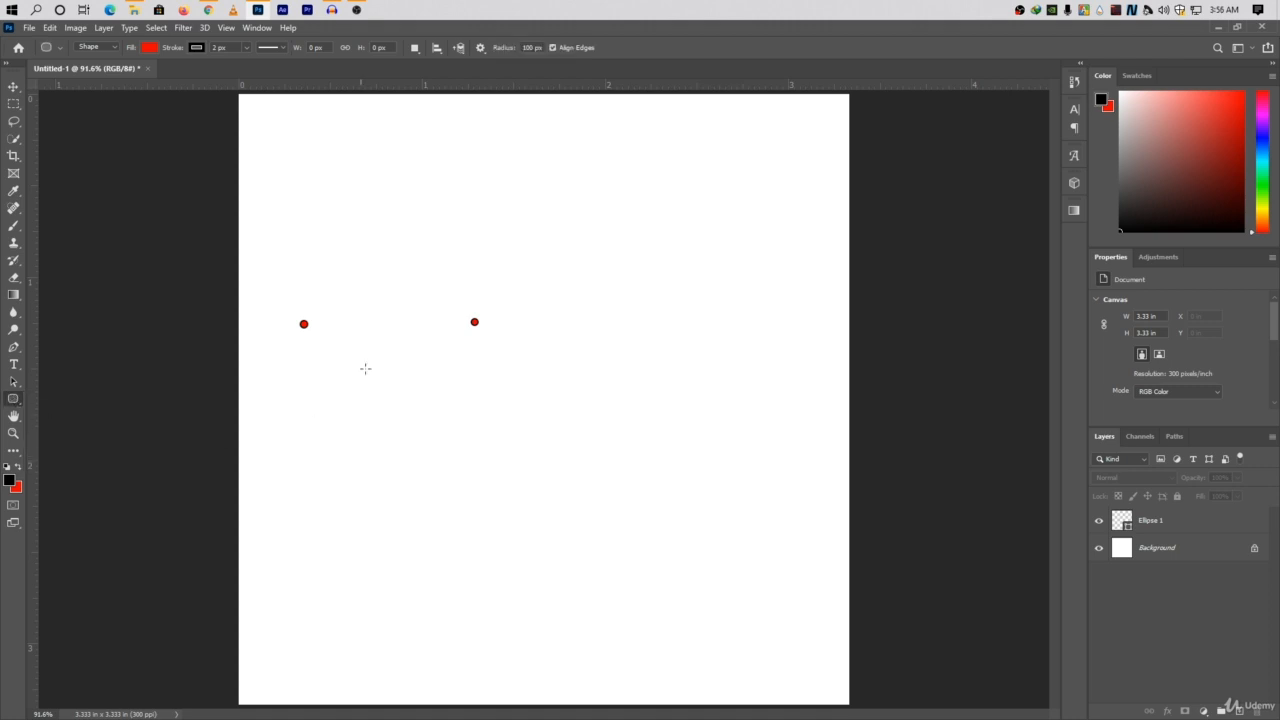
drag(495, 198, 646, 398)
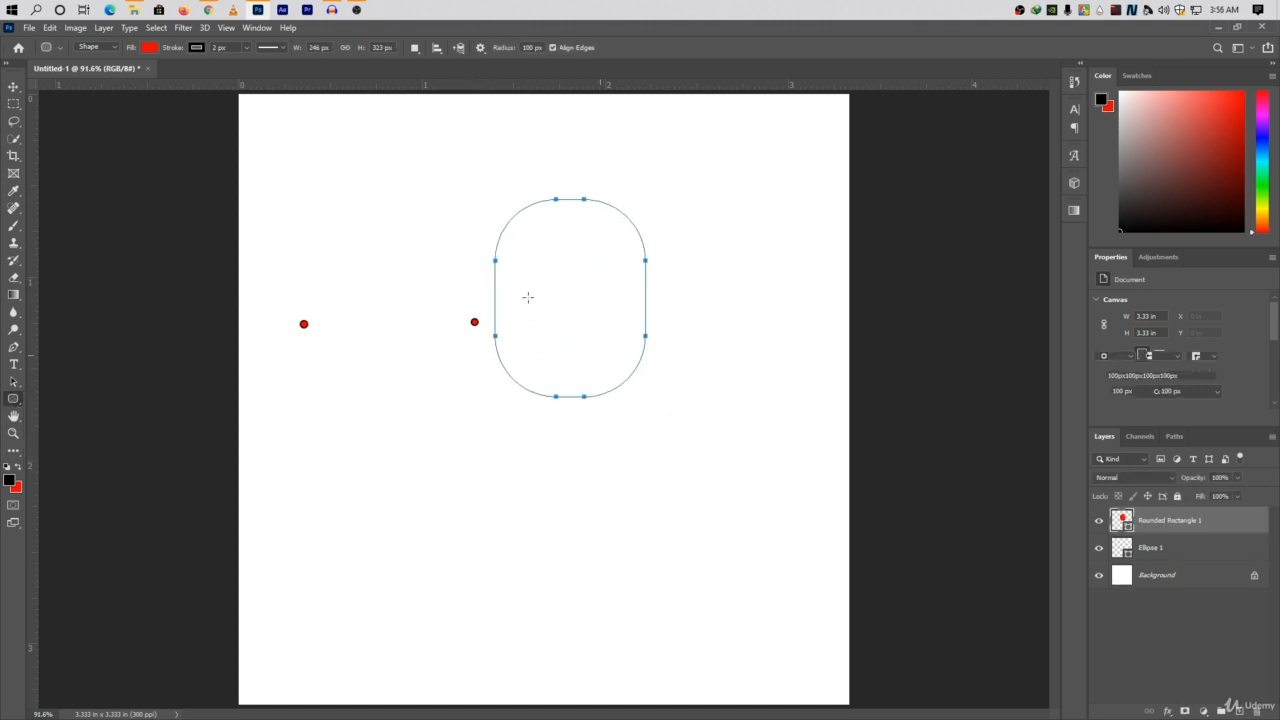
drag(550, 320, 570, 328)
key(ctrl+z)
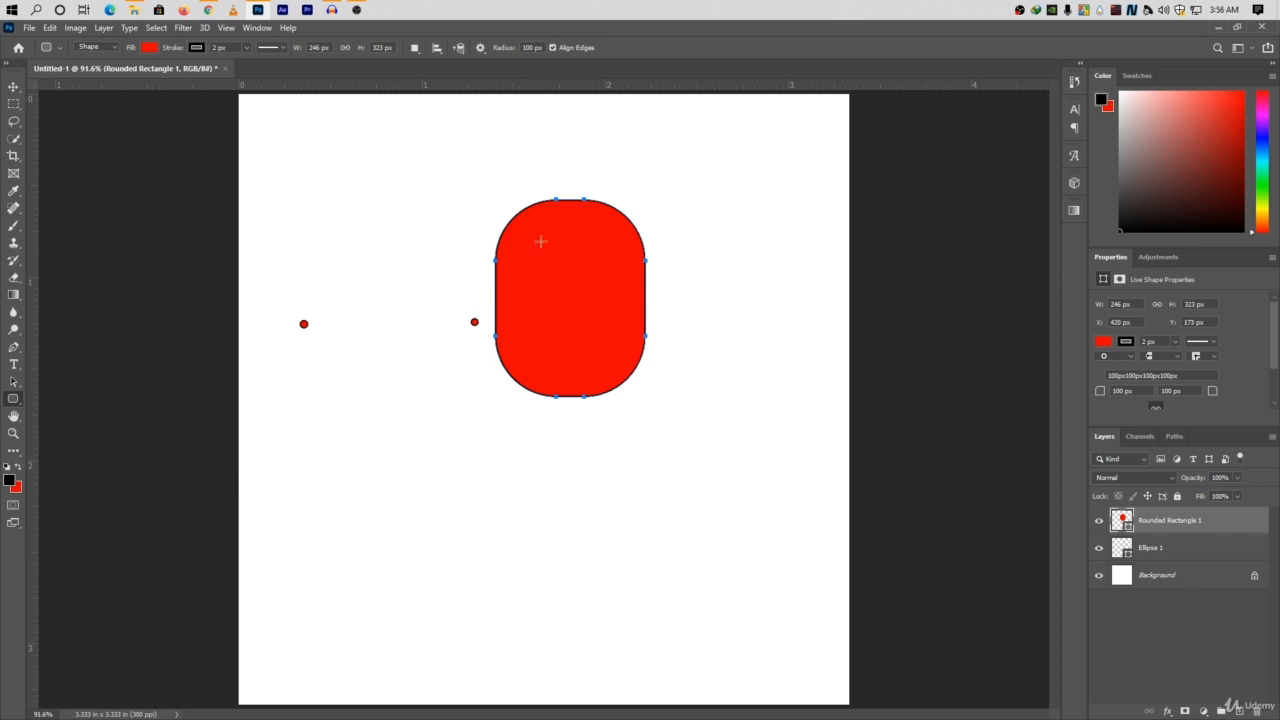
click(247, 48)
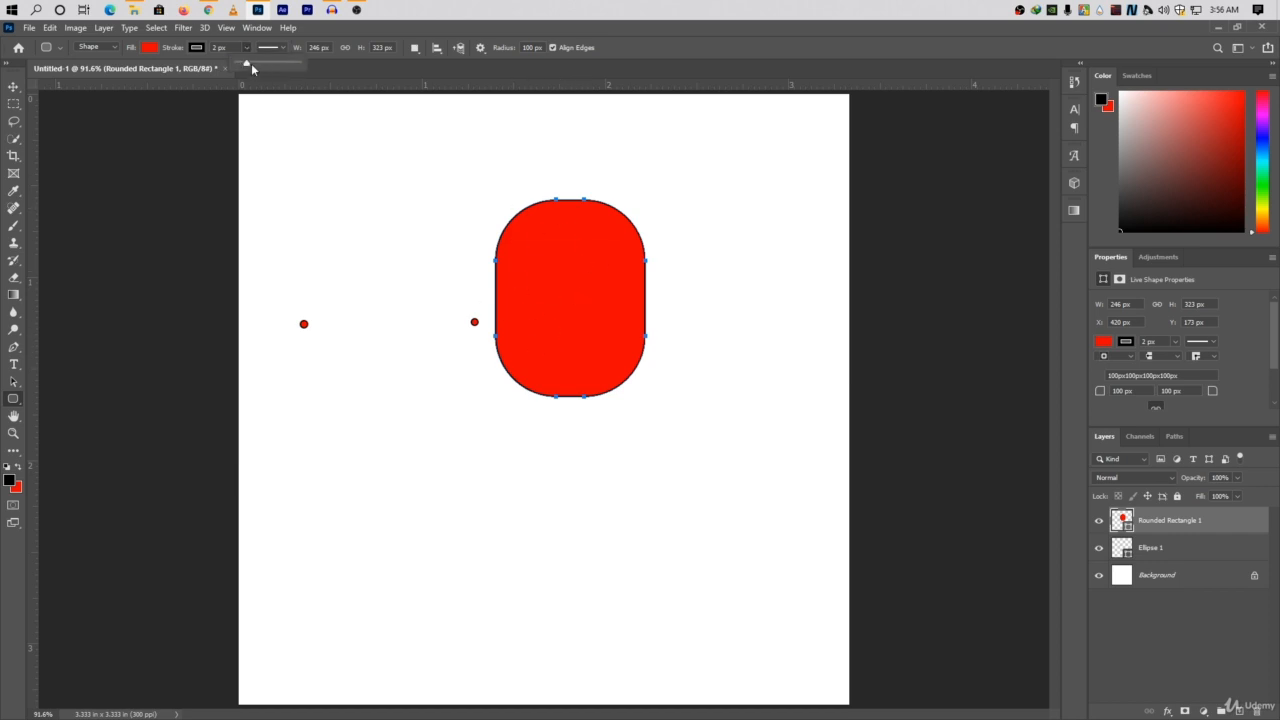
drag(246, 63, 258, 67)
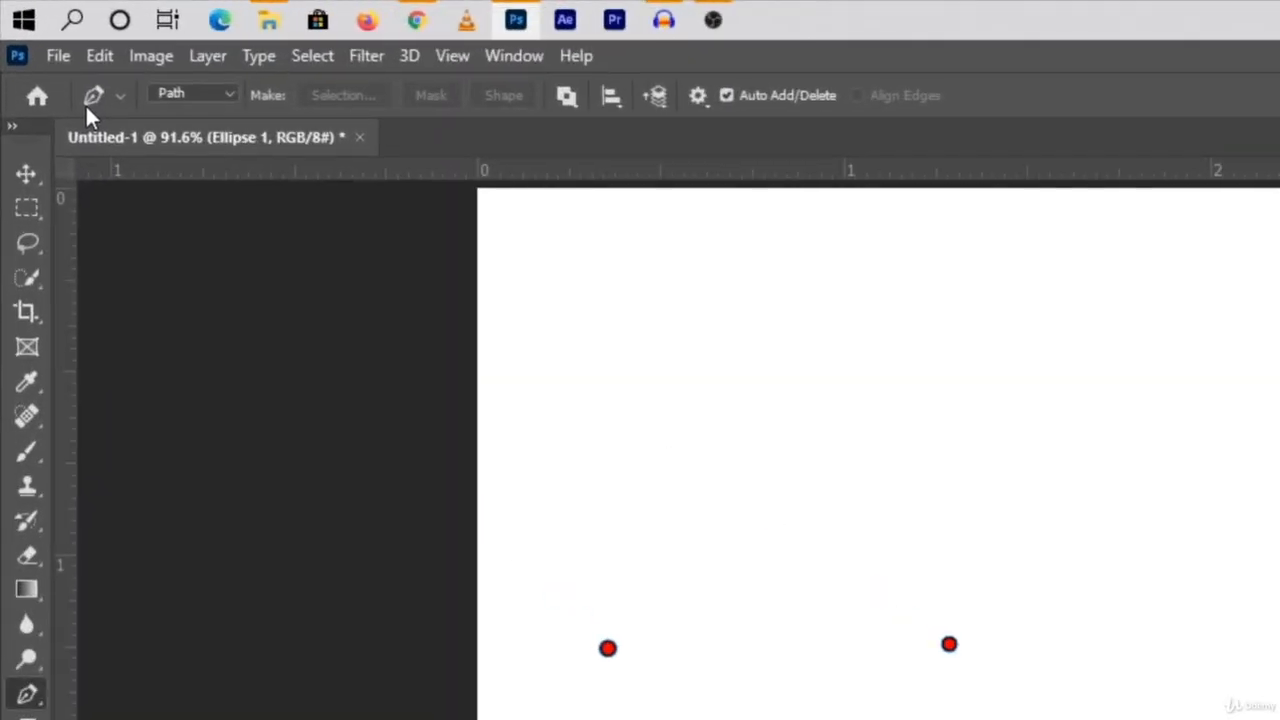
Check the Pen tool's available drawing modes and switch it from Path to Shape.
click(182, 92)
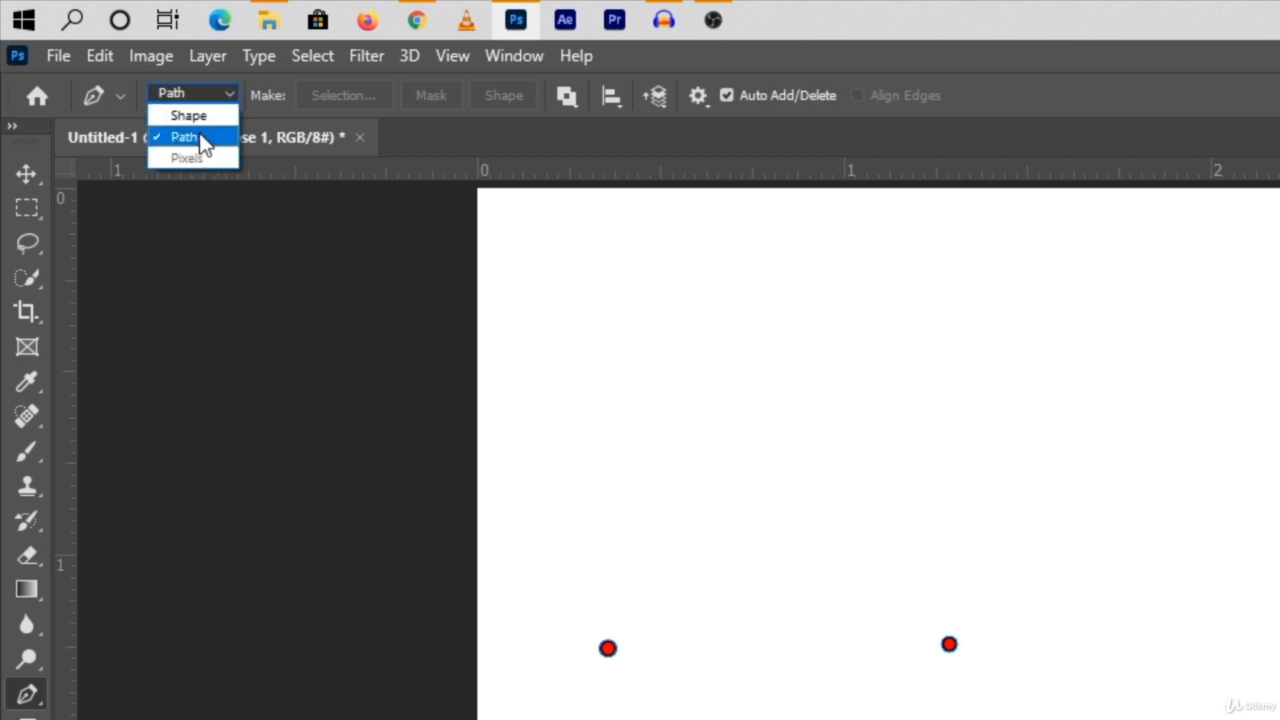
click(200, 140)
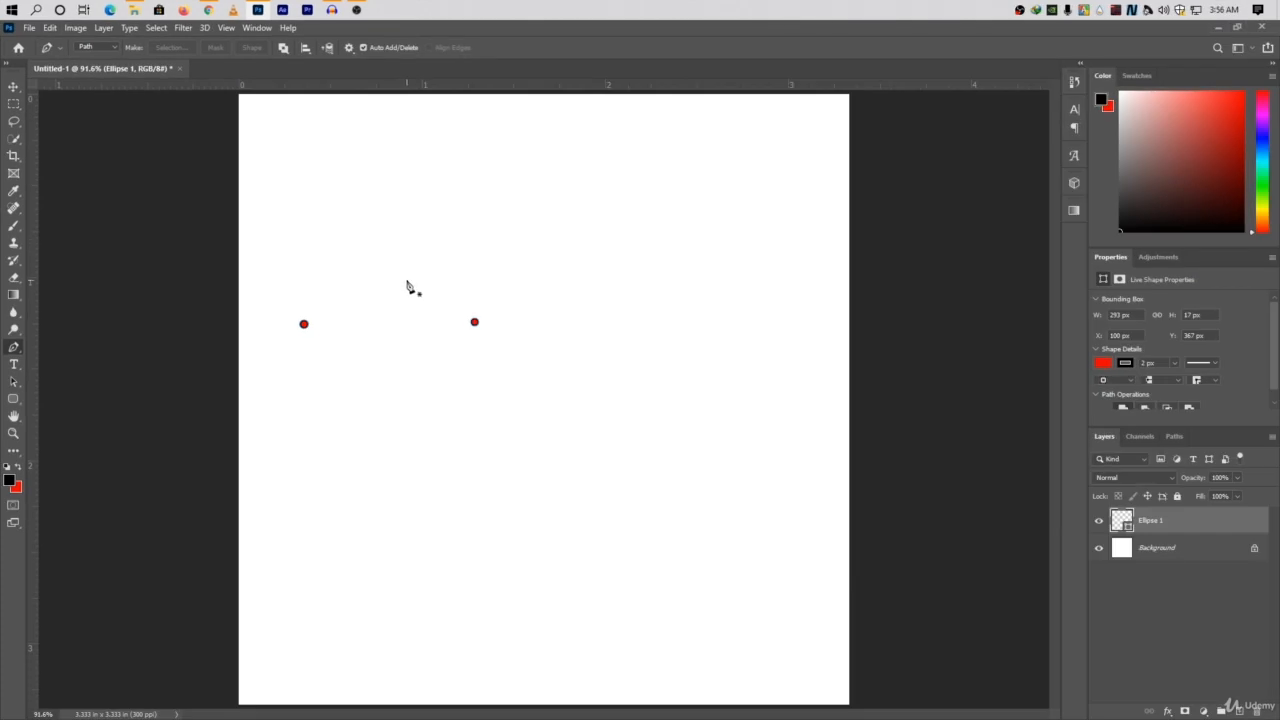
click(104, 47)
click(95, 56)
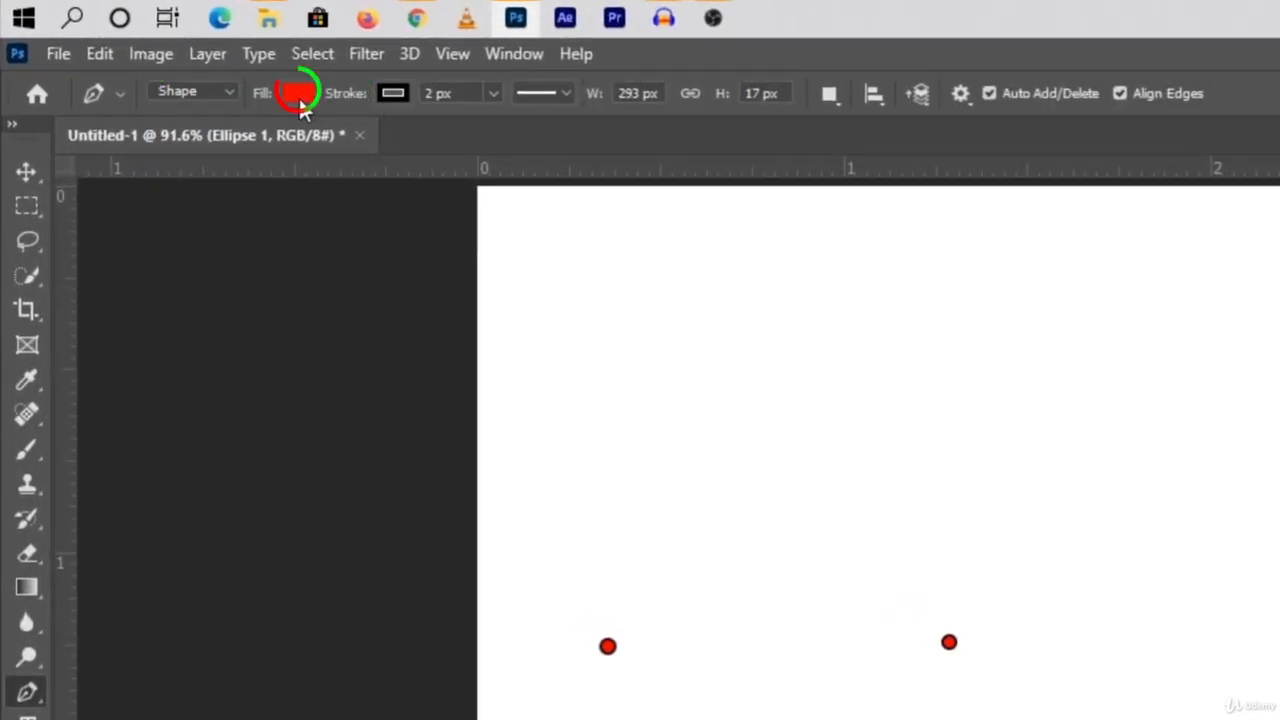
Set the Pen tool's shape stroke width to 5 px.
mouse_move(493, 93)
mouse_down()
mouse_move(506, 126)
mouse_move(488, 126)
mouse_up()
text(0)
key(Return)
click(1240, 585)
text(5)
key(Return)
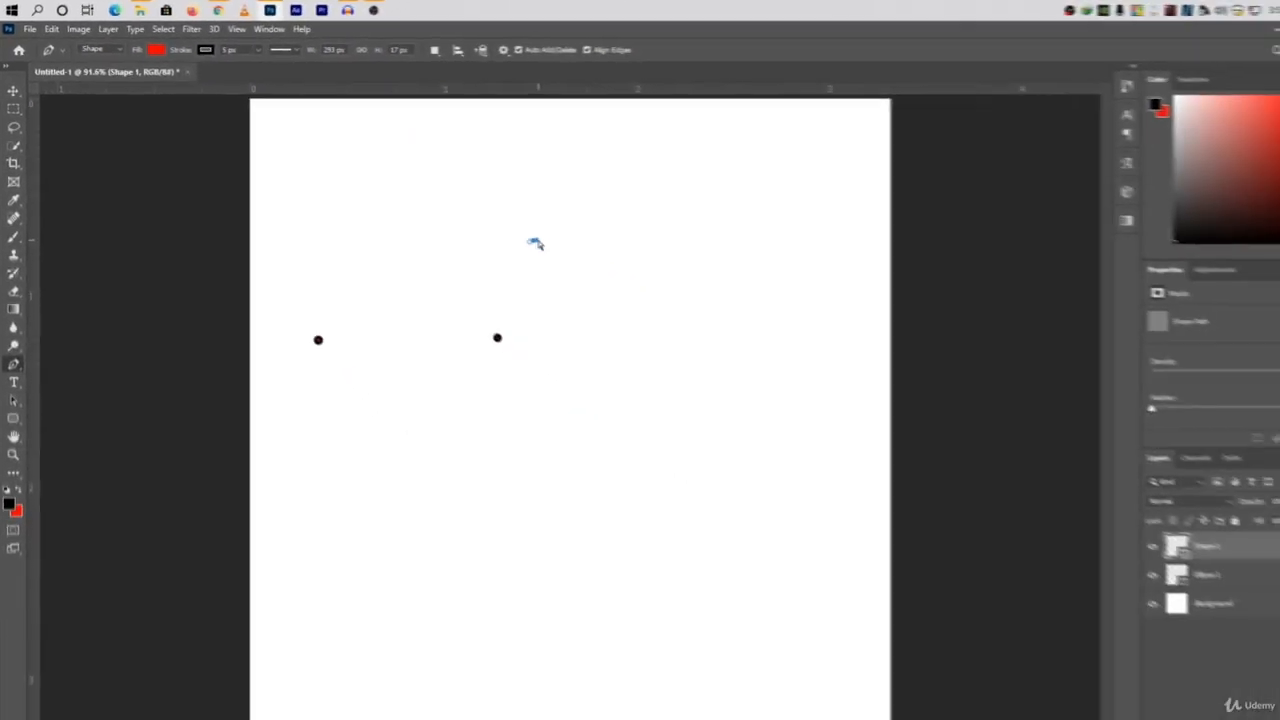
Draw a closed, red-filled curved shape about 294 × 311 px near the canvas's upper centre, and undo an extra curve started beside it.
click(529, 226)
mouse_move(660, 346)
mouse_down()
mouse_move(672, 526)
mouse_move(638, 498)
mouse_up()
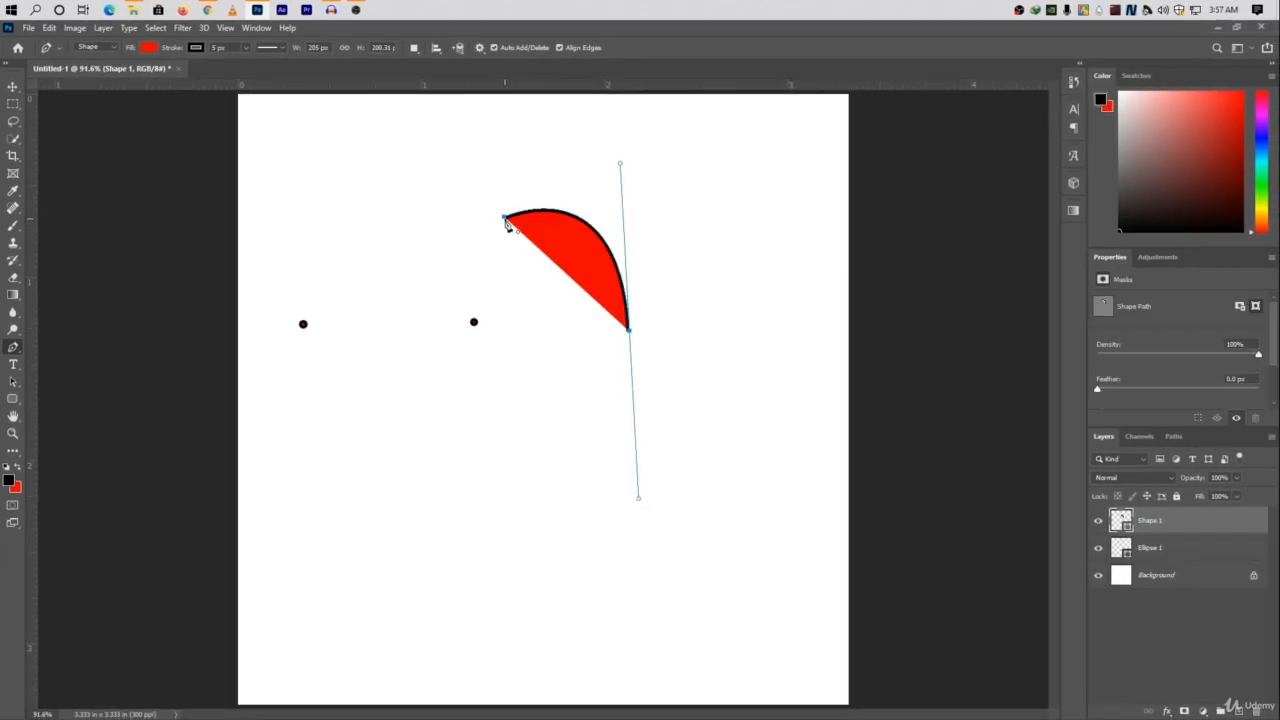
drag(505, 217, 686, 126)
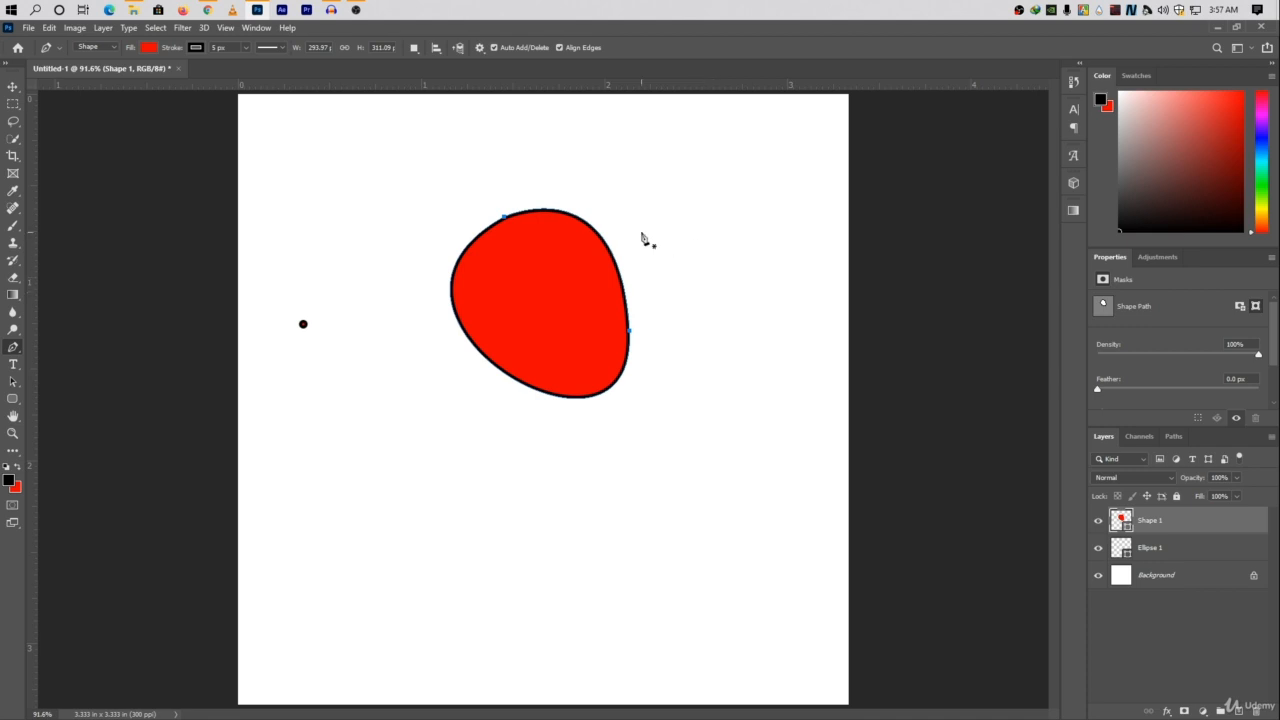
drag(641, 231, 743, 371)
key(ctrl+z)
Draw a closed, tilted four-sided shape with straight edges, about 320 px tall, below the curved shape.
click(391, 416)
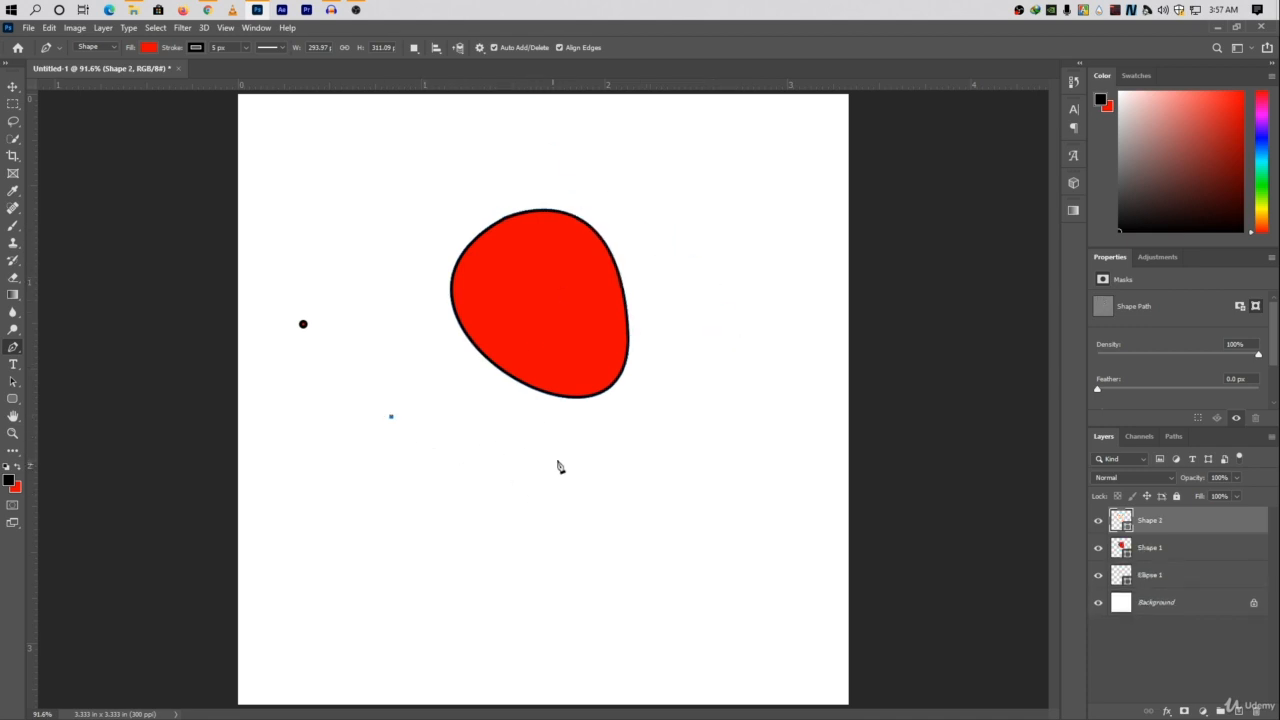
click(565, 452)
click(528, 613)
click(364, 586)
click(392, 417)
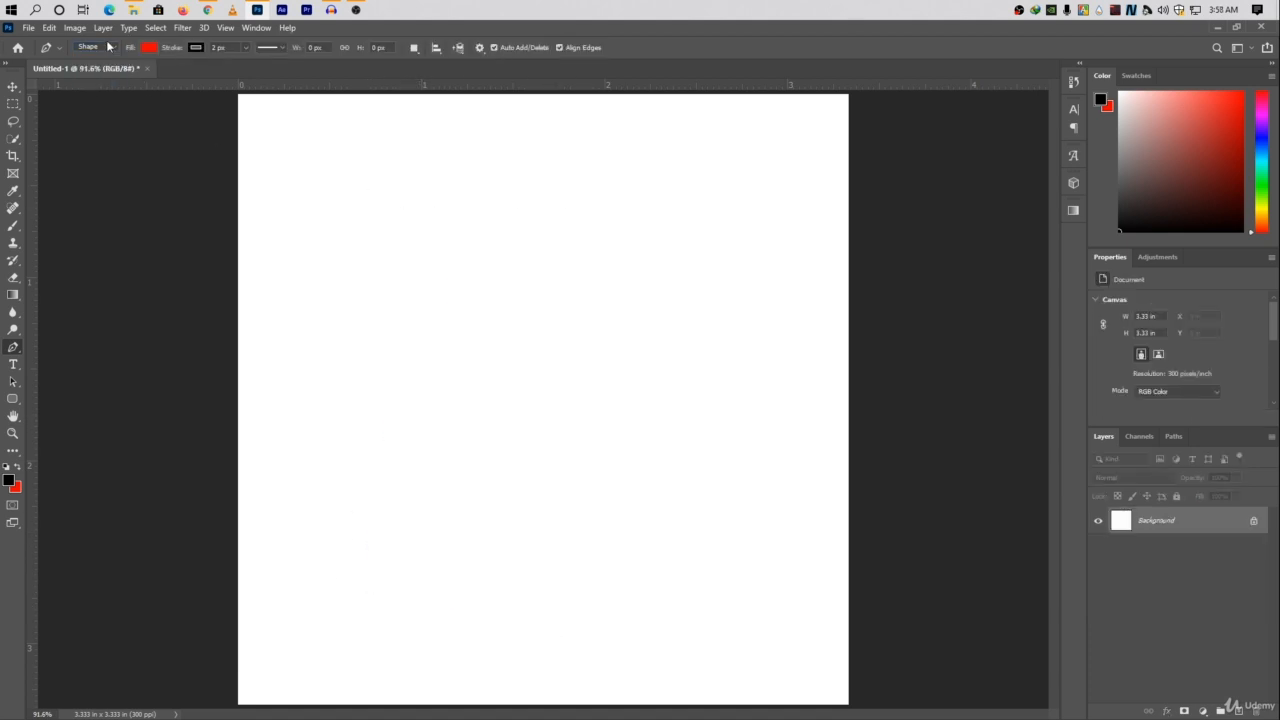
Switch the Pen tool to Path mode and draw a closed four-sided path about 0.9 in wide near the blank canvas's centre.
click(90, 47)
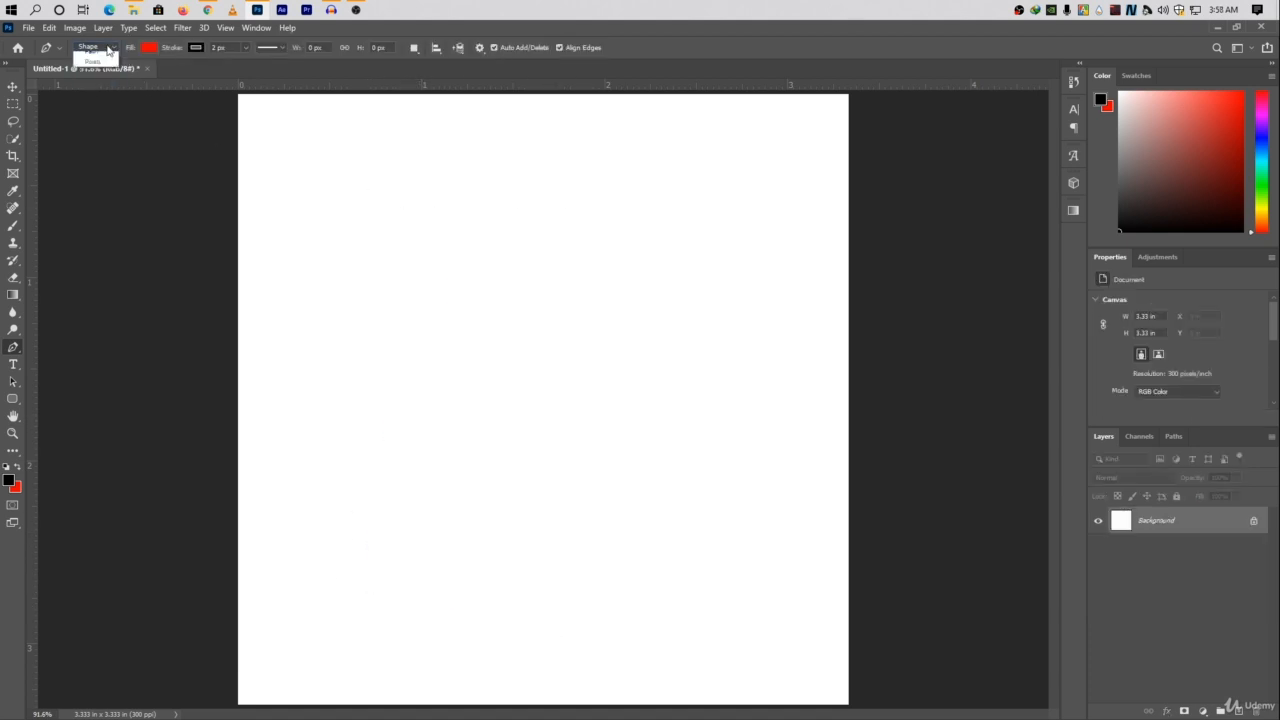
click(88, 63)
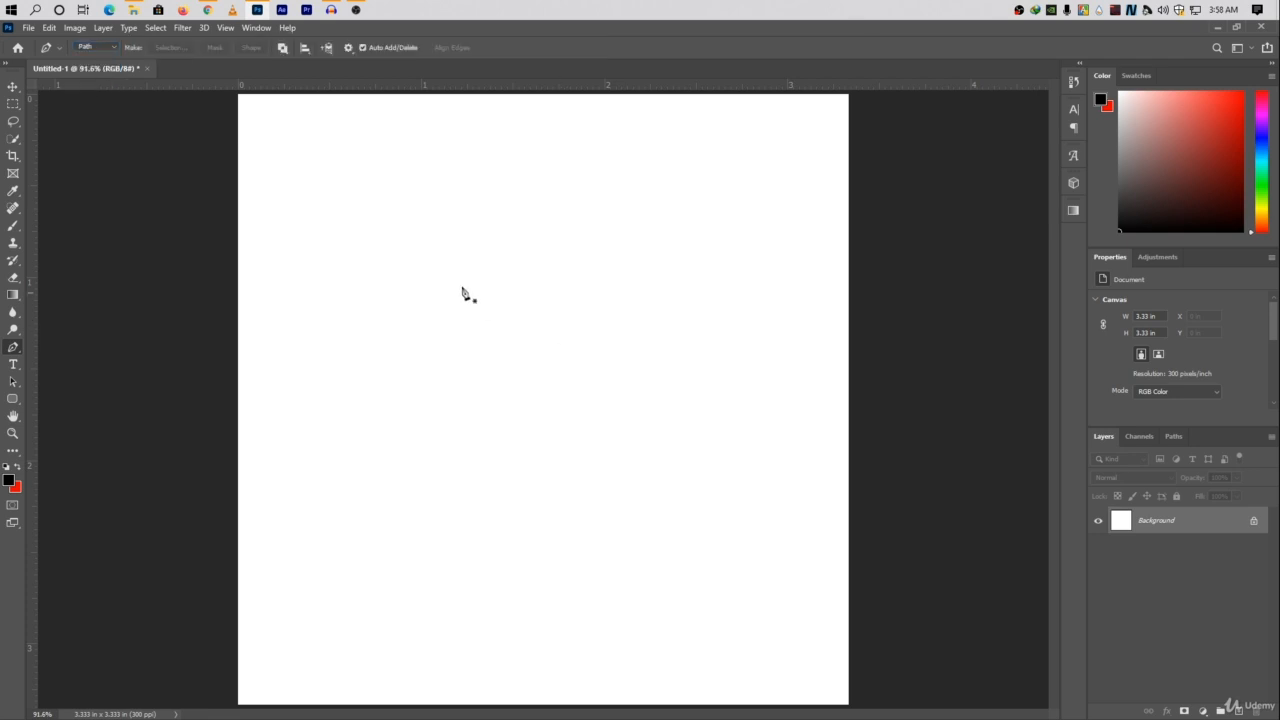
click(451, 255)
click(590, 261)
click(579, 410)
click(430, 391)
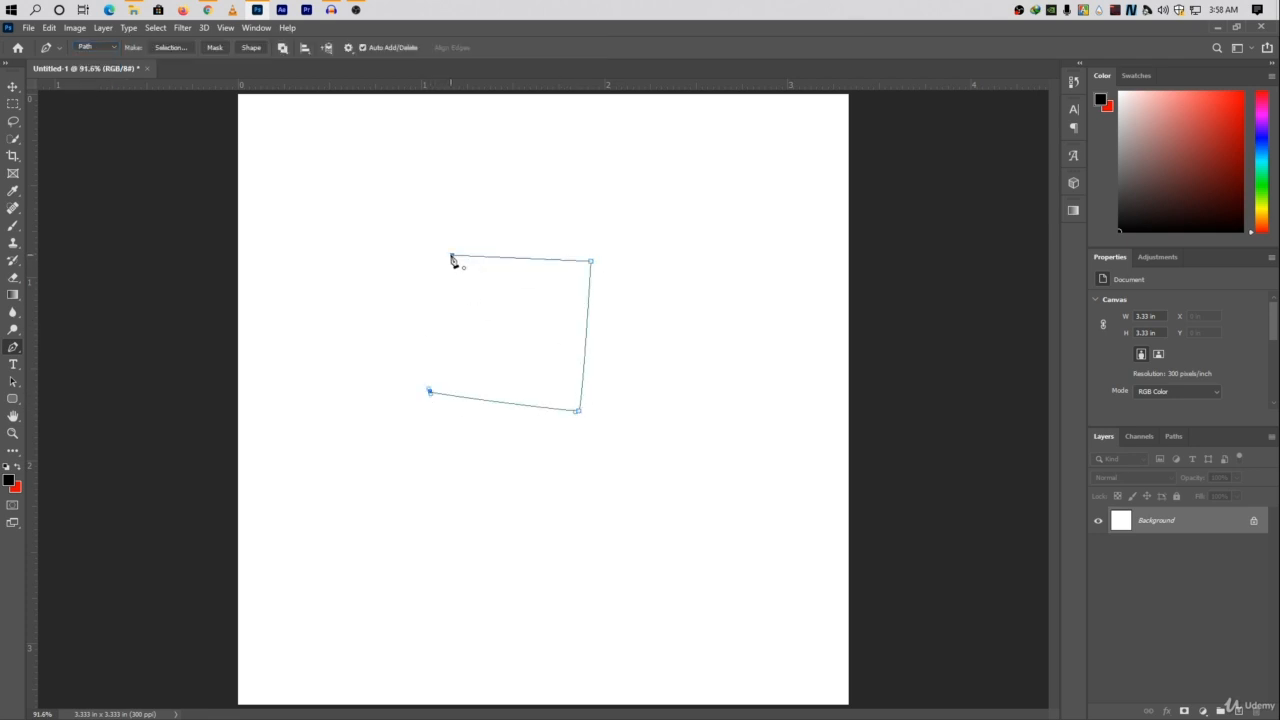
click(451, 256)
Draw a closed curved path about 0.7 in wide and 0.9 in tall beside the four-sided path, near the canvas's right edge.
click(685, 271)
drag(759, 404, 803, 363)
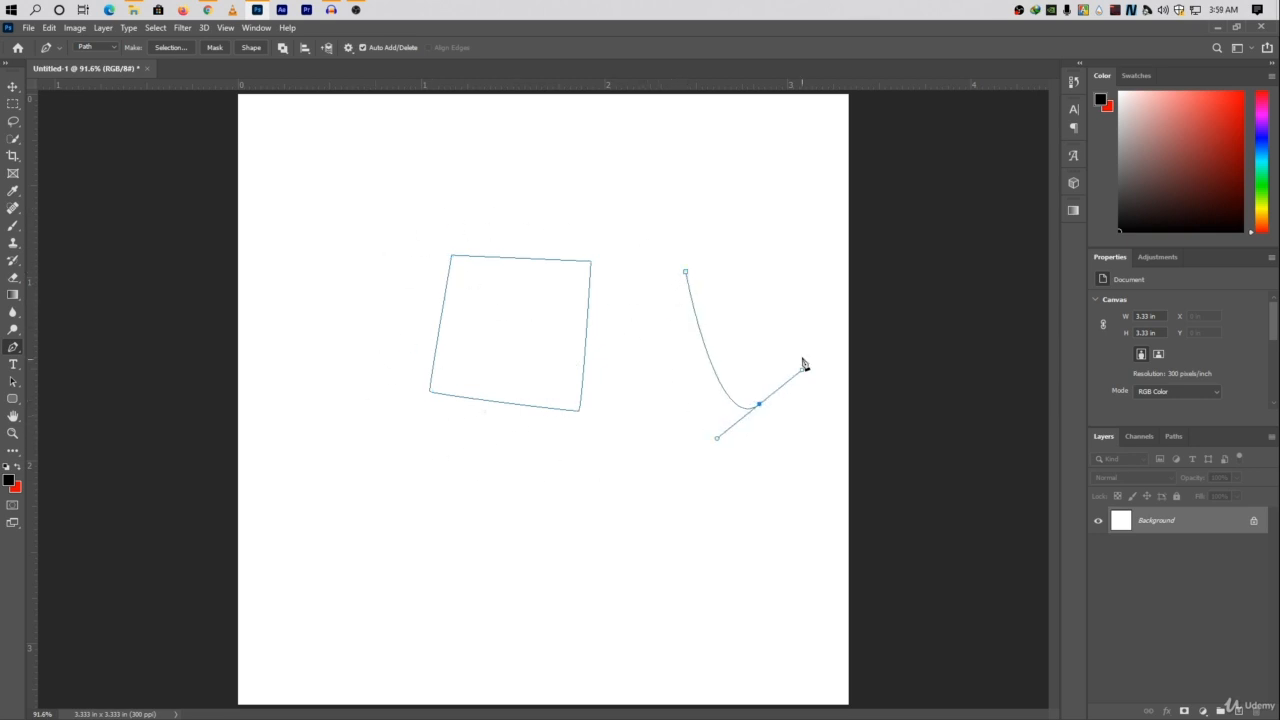
drag(785, 283, 737, 220)
drag(686, 274, 652, 299)
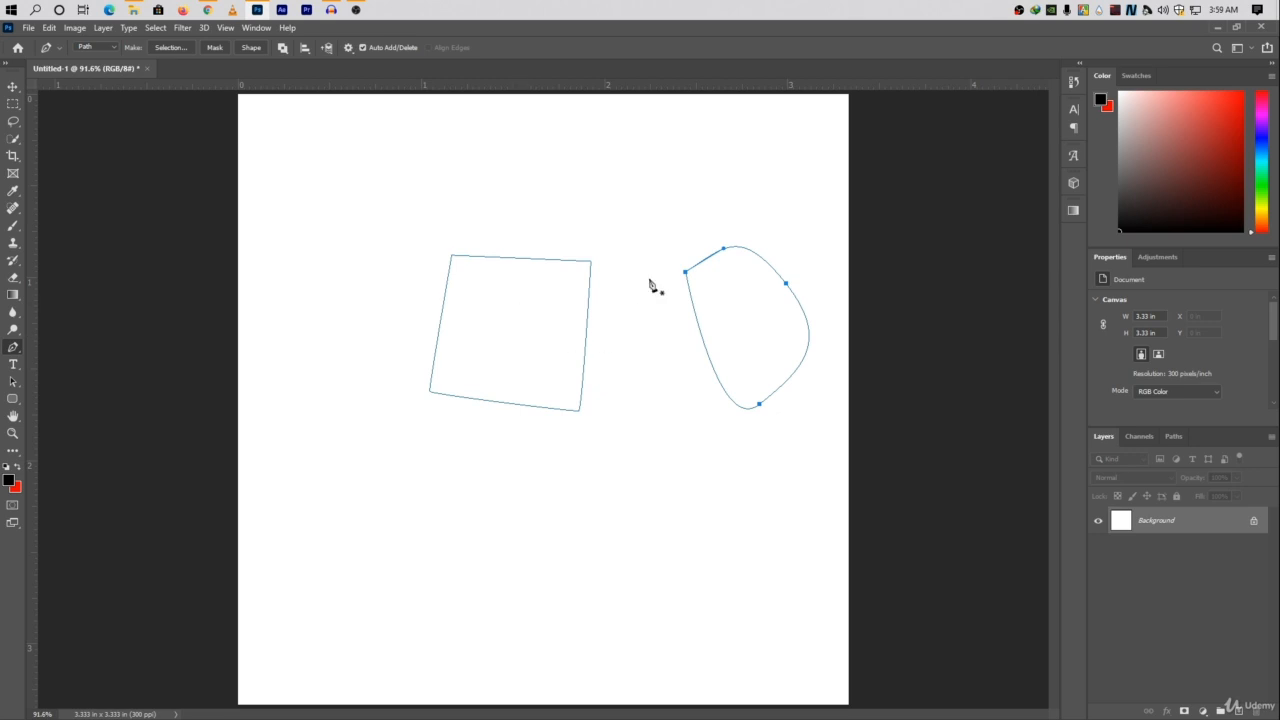
Stroke the curved subpath using the Pencil, without simulated pressure.
right_click(541, 313)
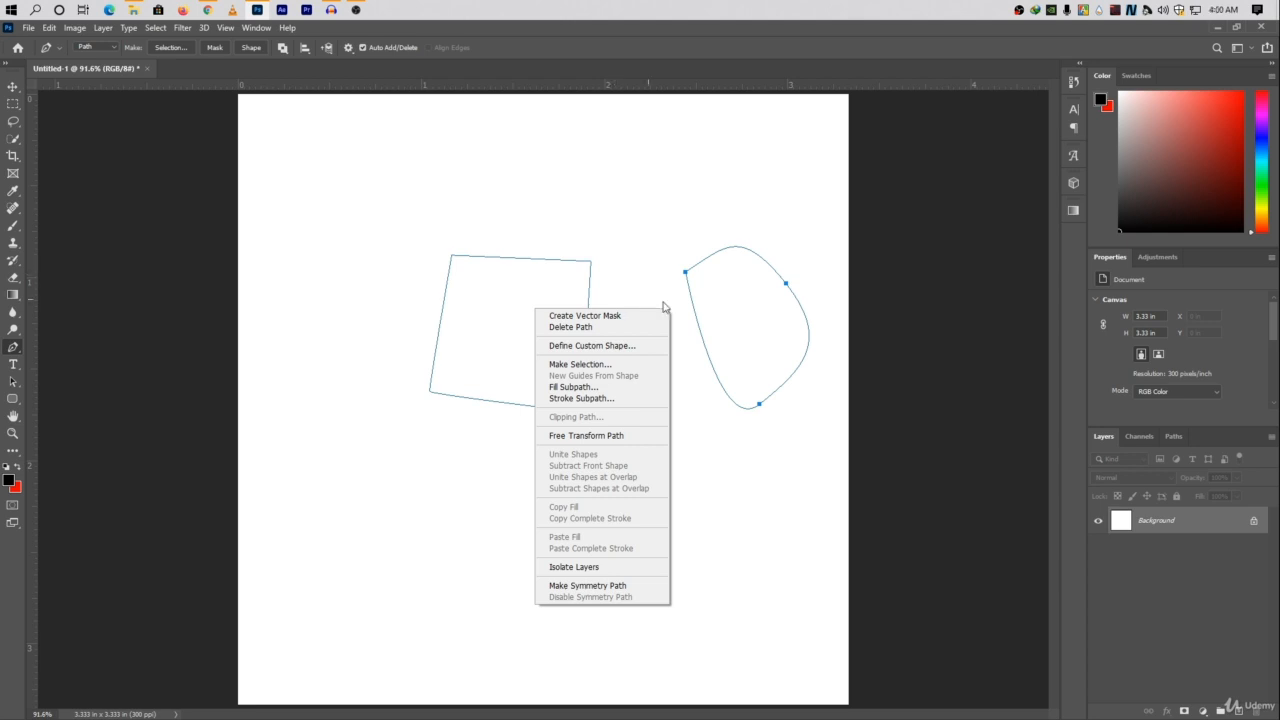
click(566, 399)
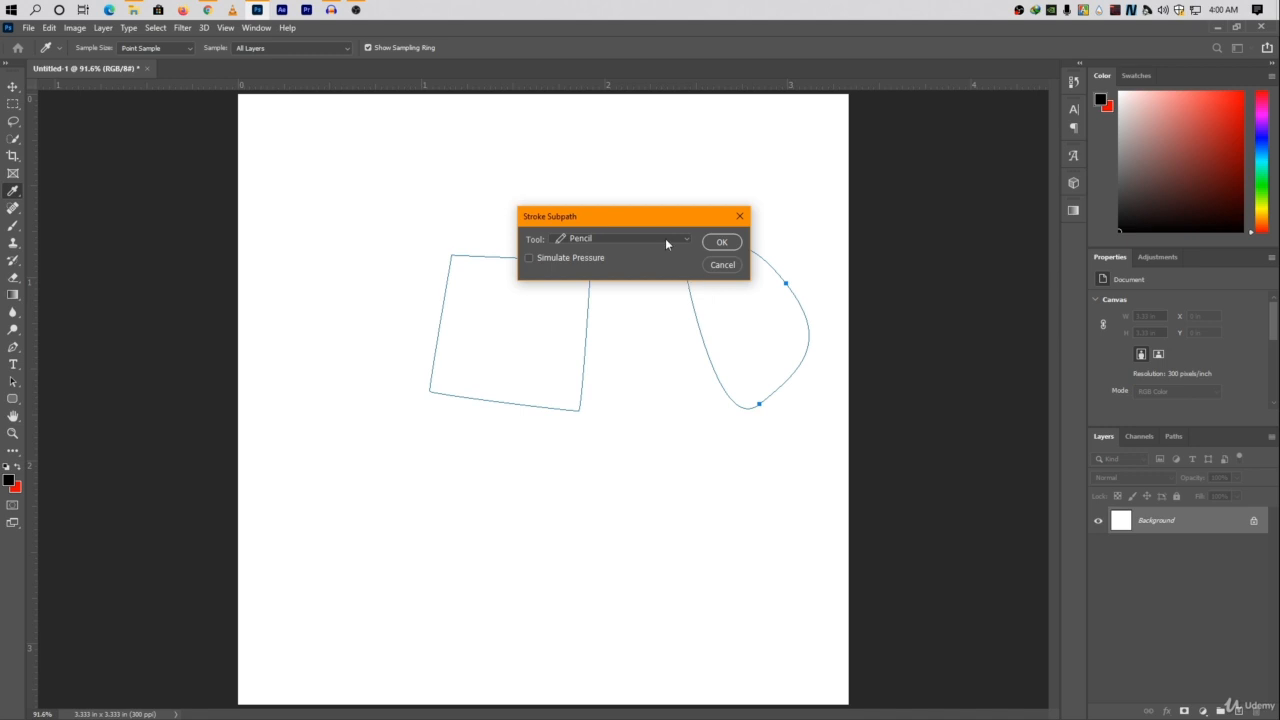
click(721, 242)
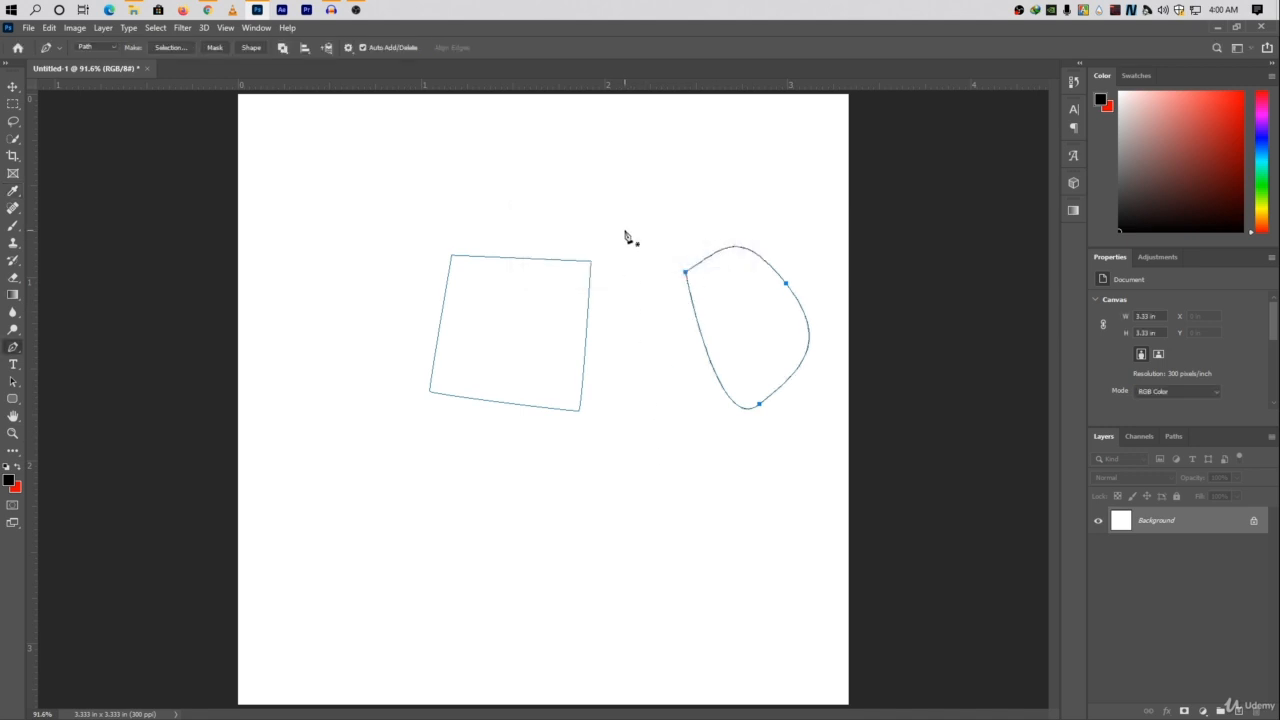
Select the four-sided path and fill its subpath with the custom red f10c0c in Normal mode at 100% opacity.
drag(625, 234, 403, 457)
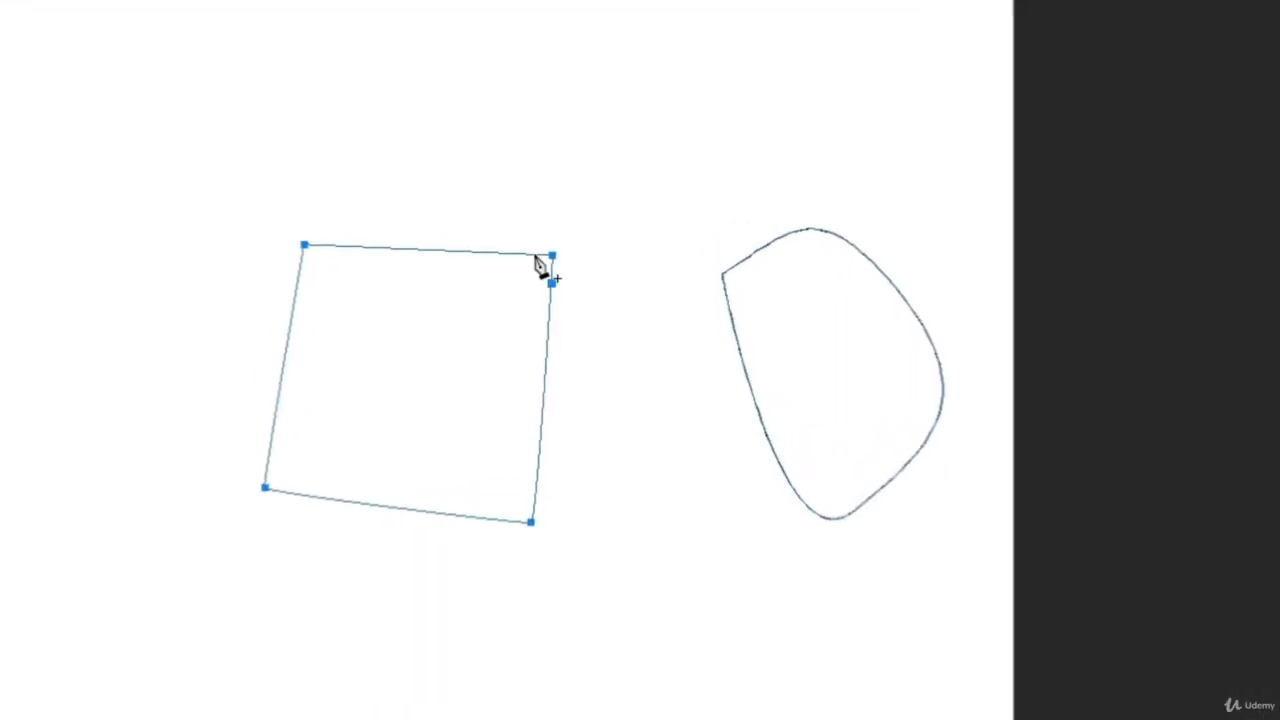
right_click(400, 390)
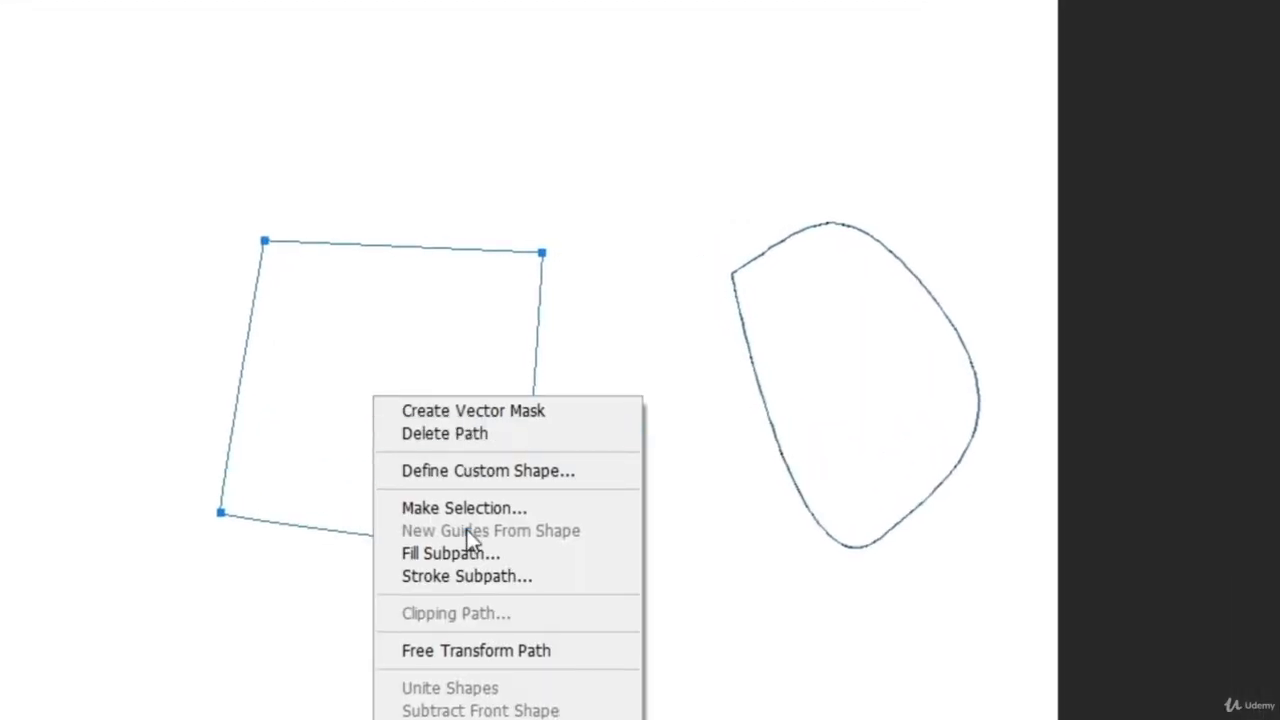
click(491, 524)
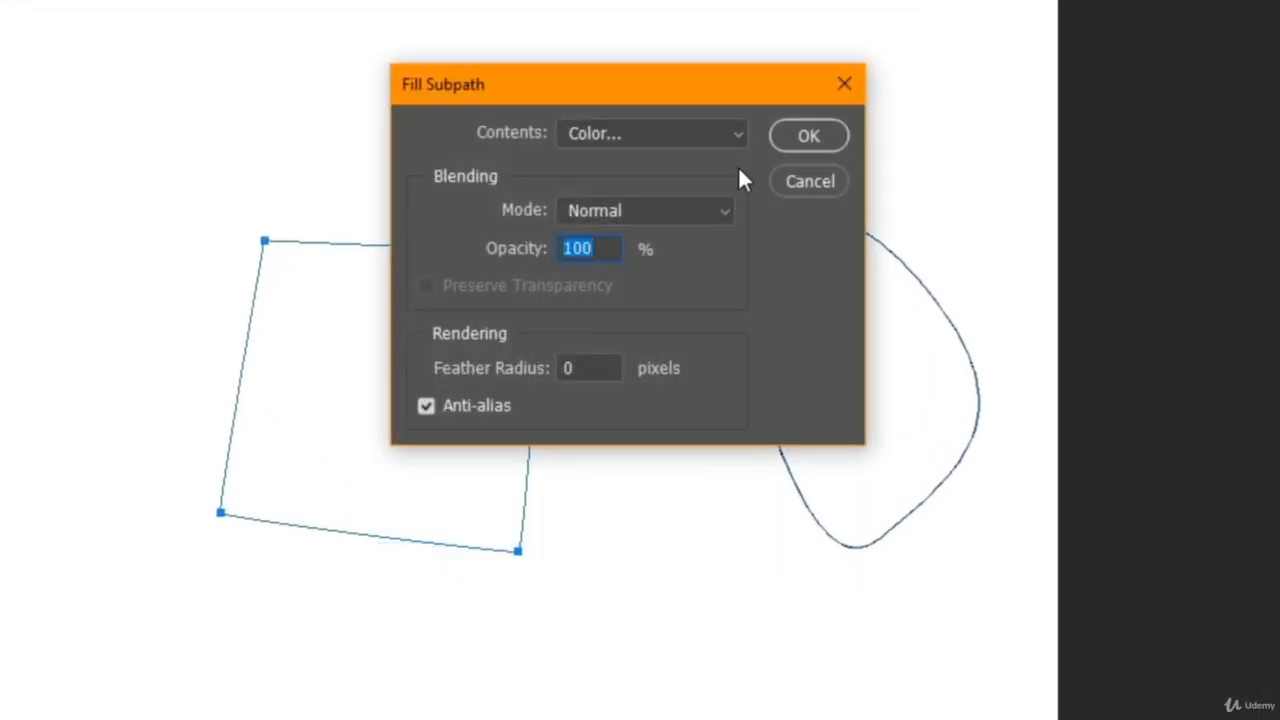
click(717, 131)
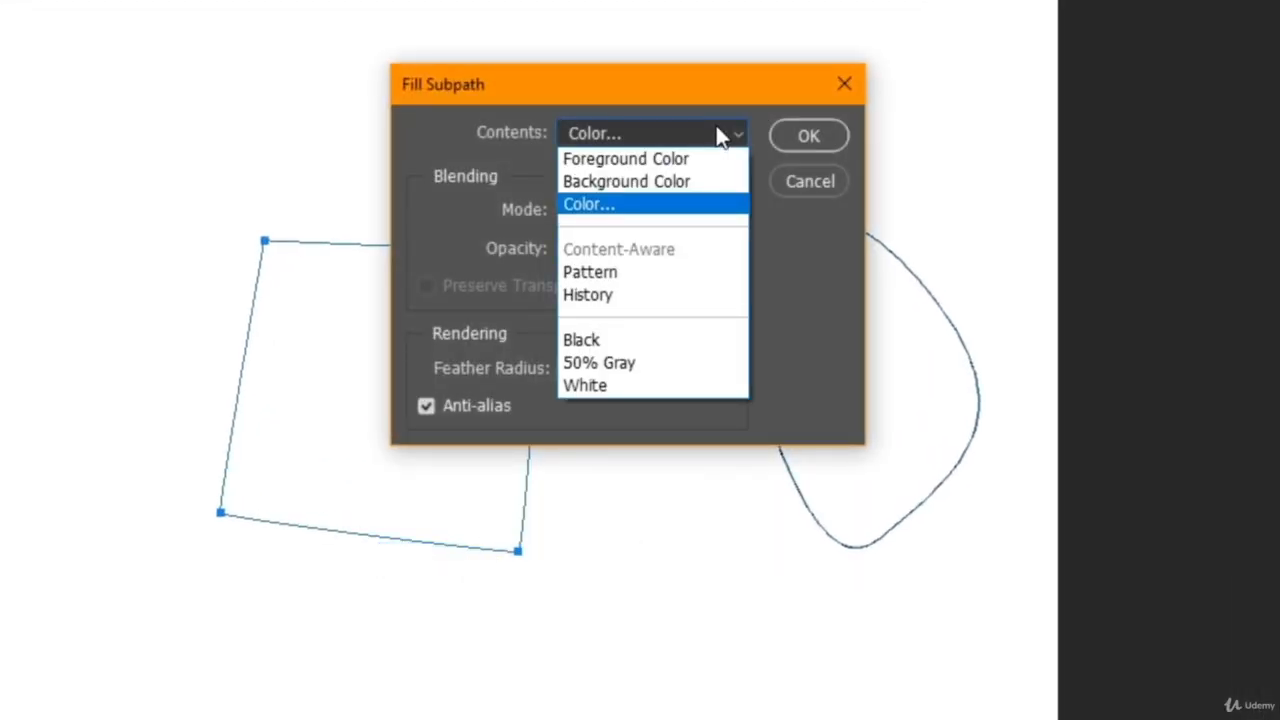
click(609, 205)
text(f10c0c)
click(999, 113)
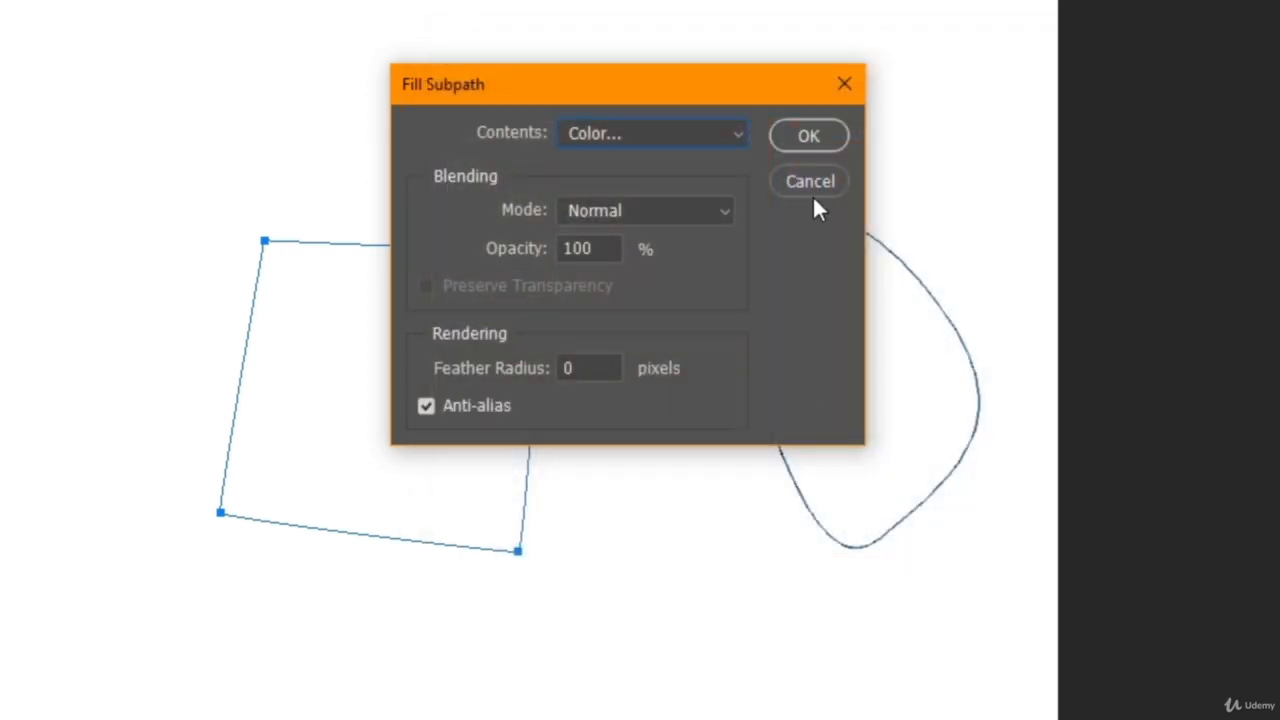
click(811, 140)
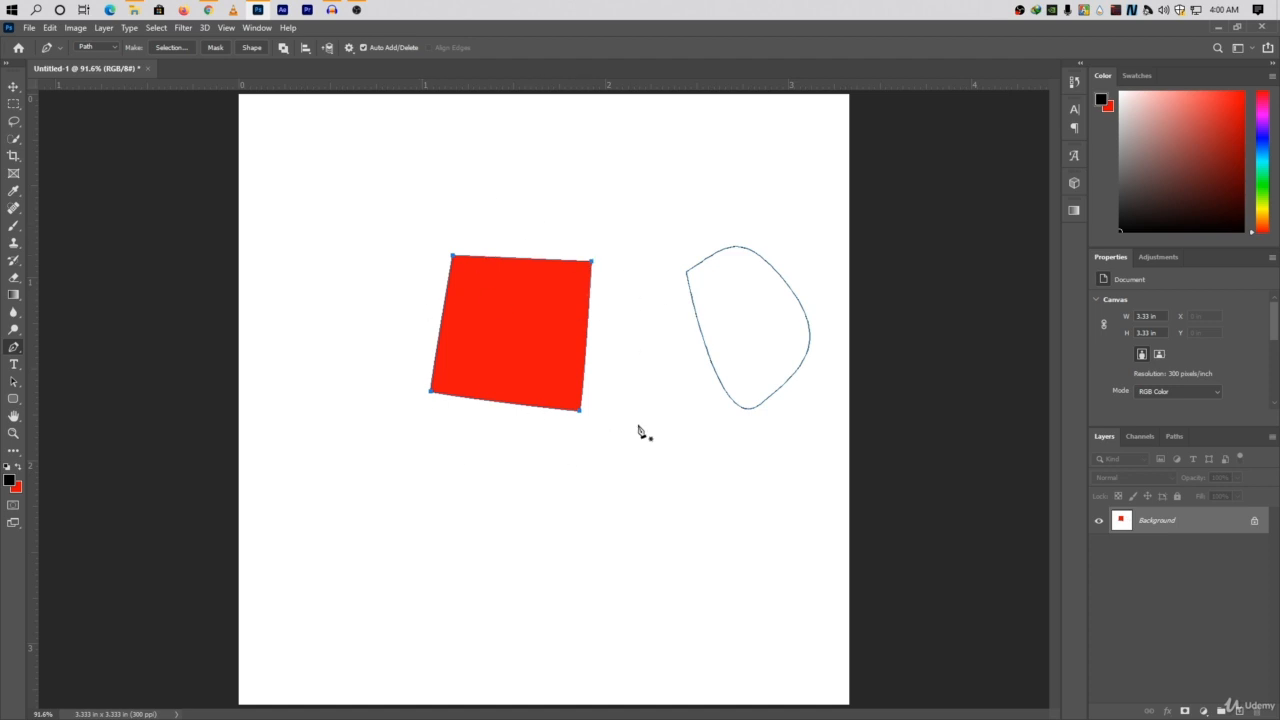
Select the four-sided path together with the curved path and delete both.
drag(833, 228, 382, 480)
right_click(508, 313)
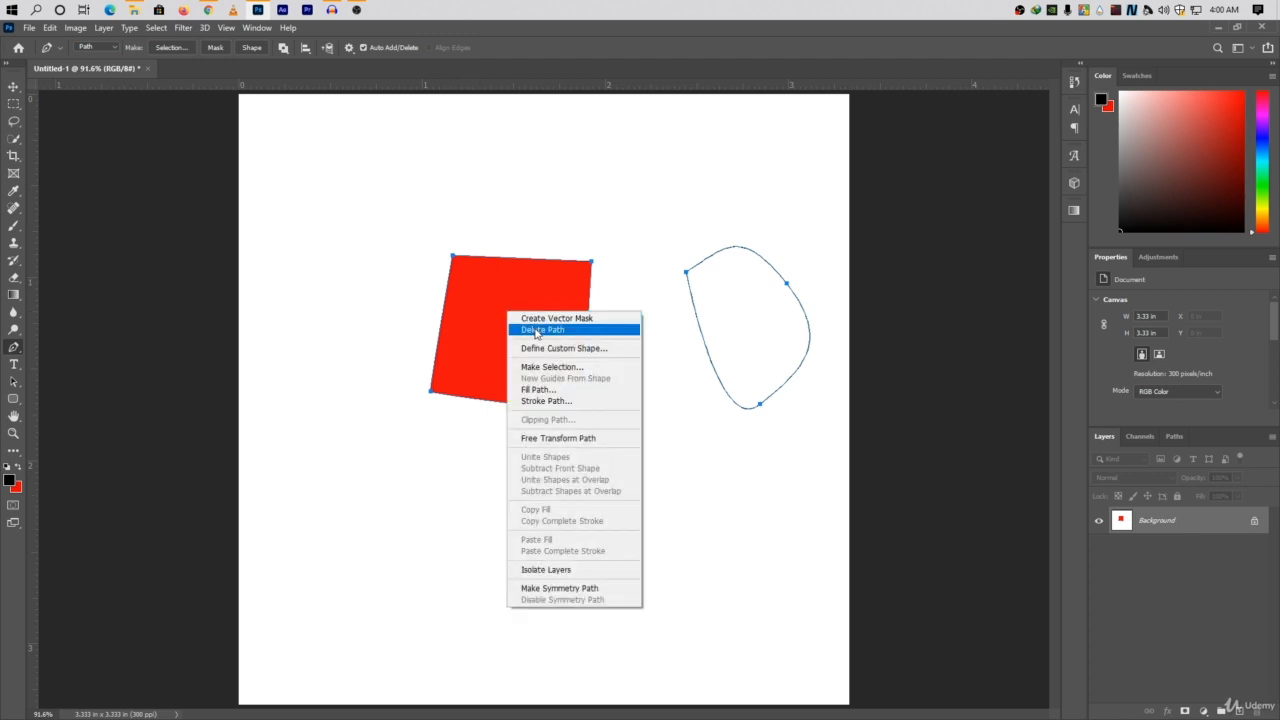
click(535, 331)
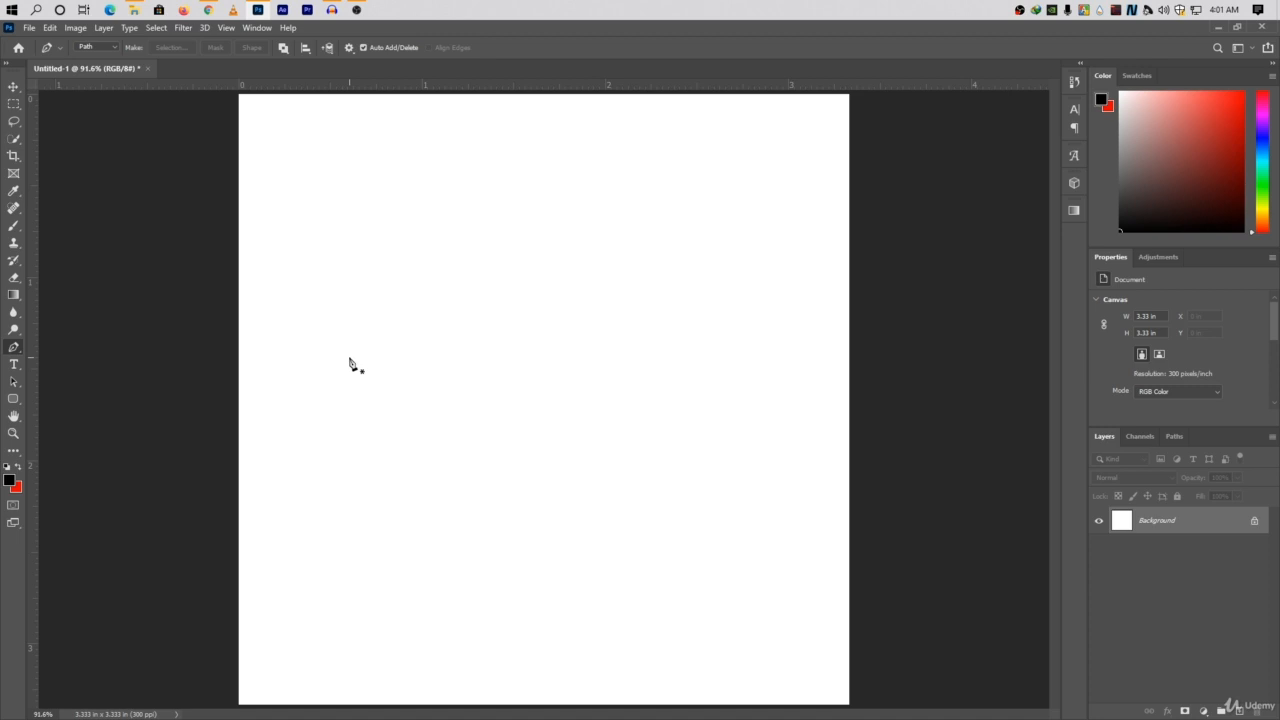
Switch to the Custom Shape Tool and browse its library of available shapes.
right_click(14, 399)
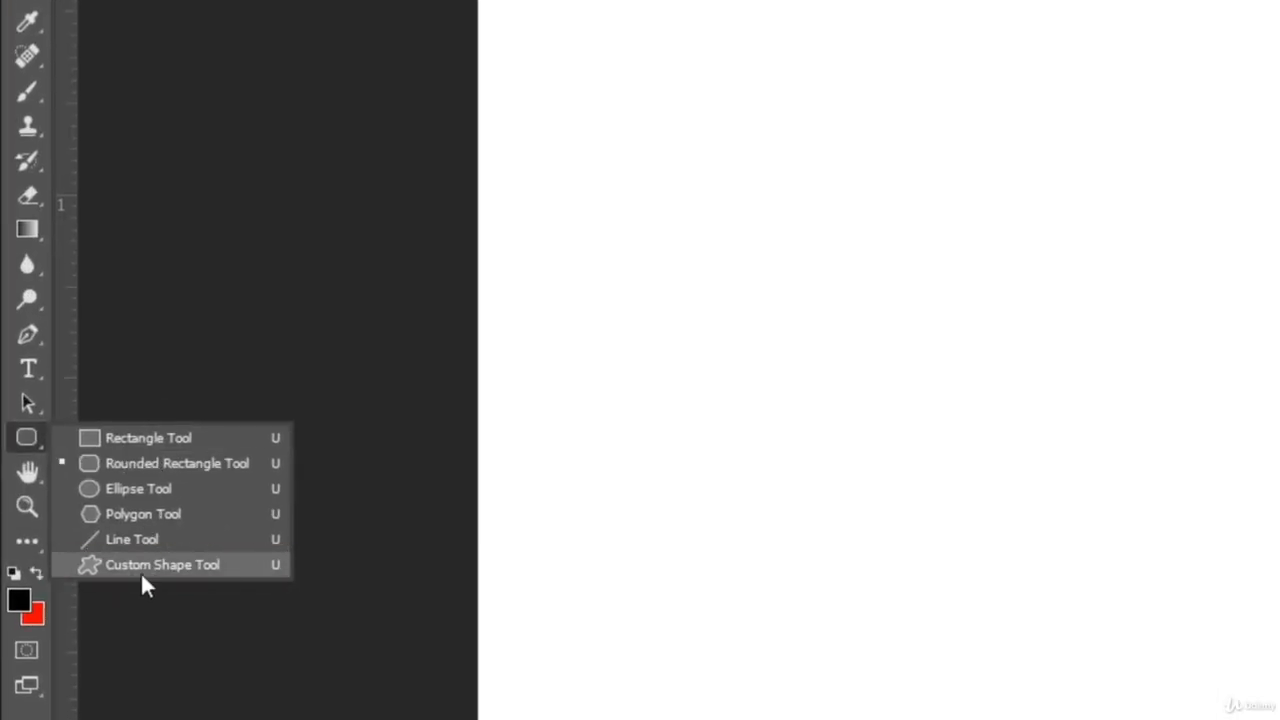
click(142, 570)
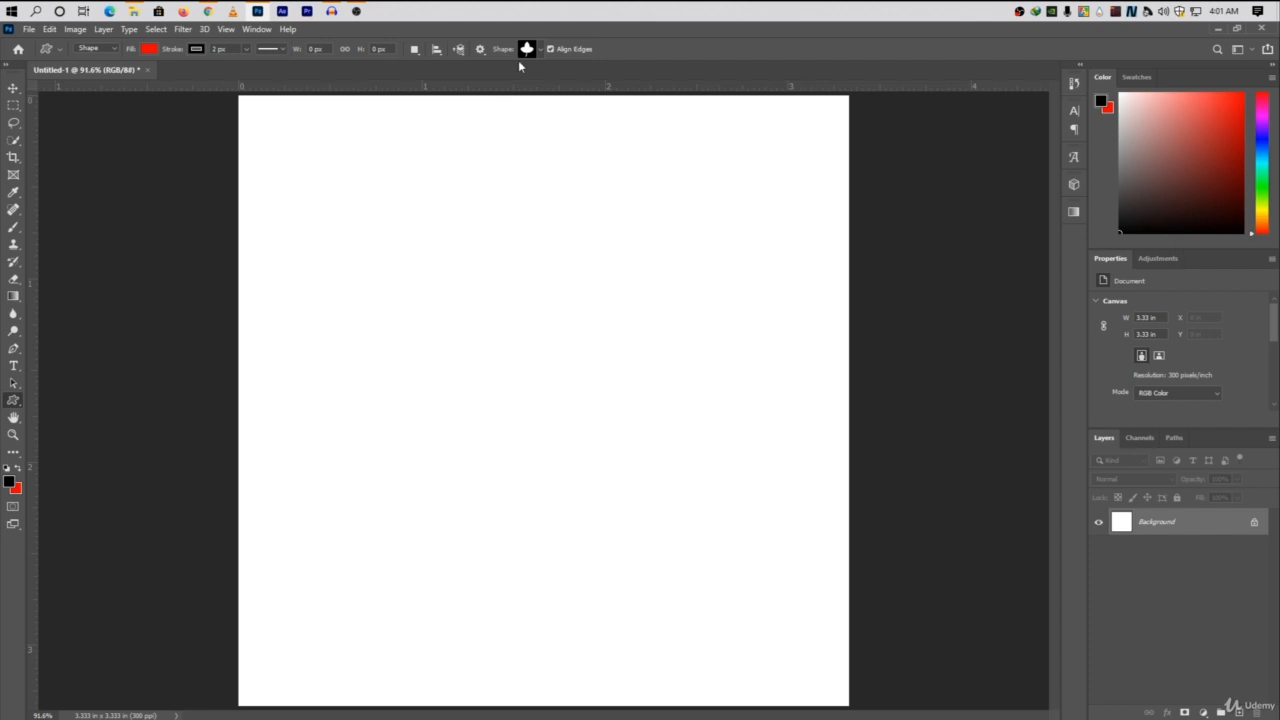
click(528, 49)
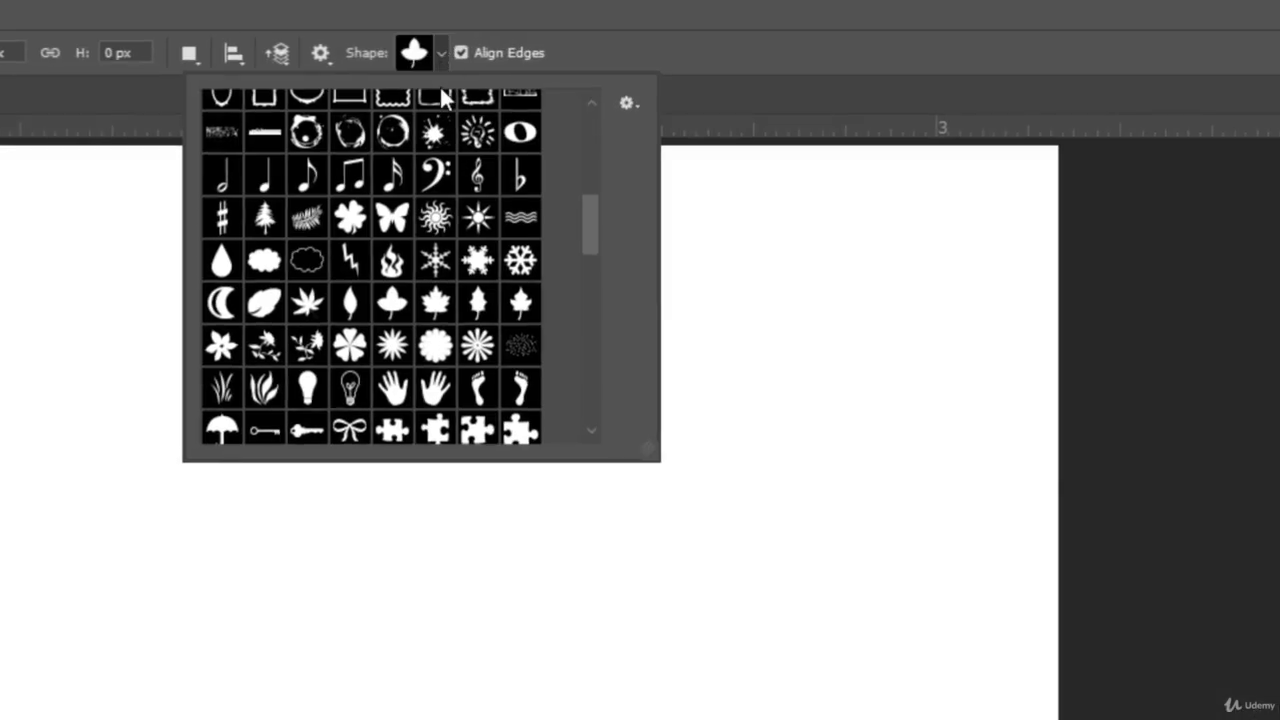
scroll(533, 103, up, 5)
scroll(425, 165, up, 1)
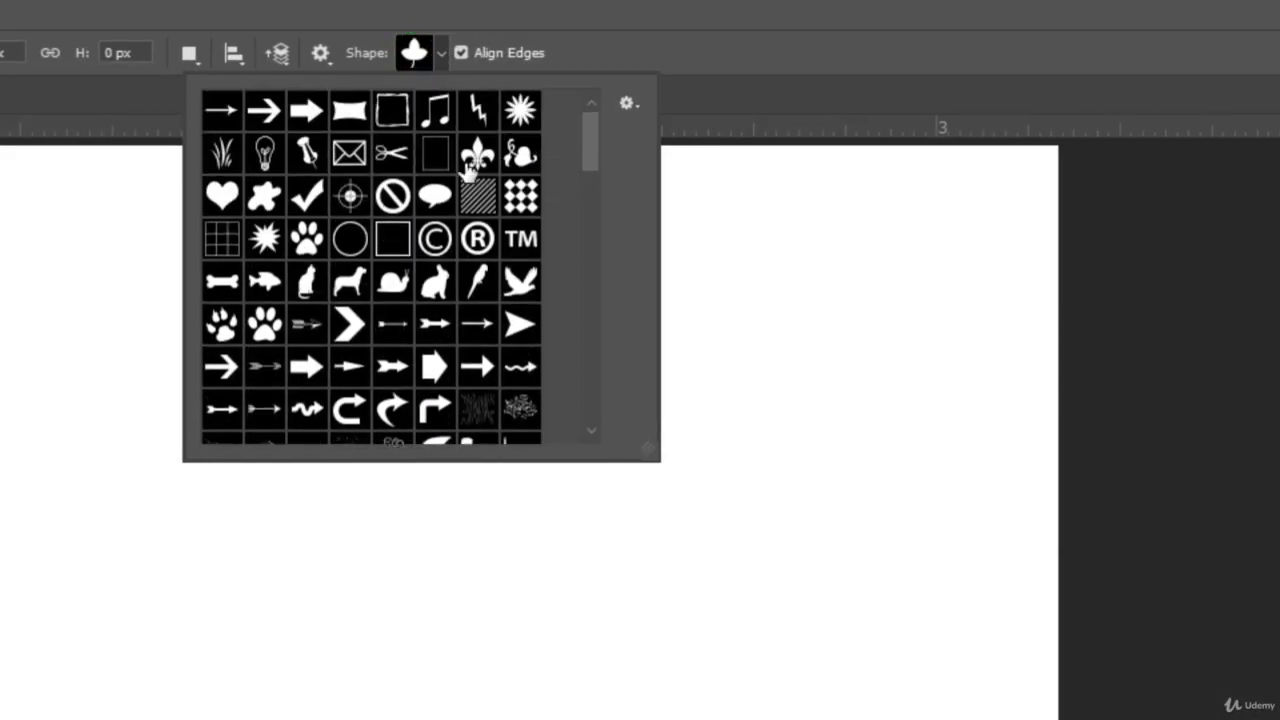
click(437, 55)
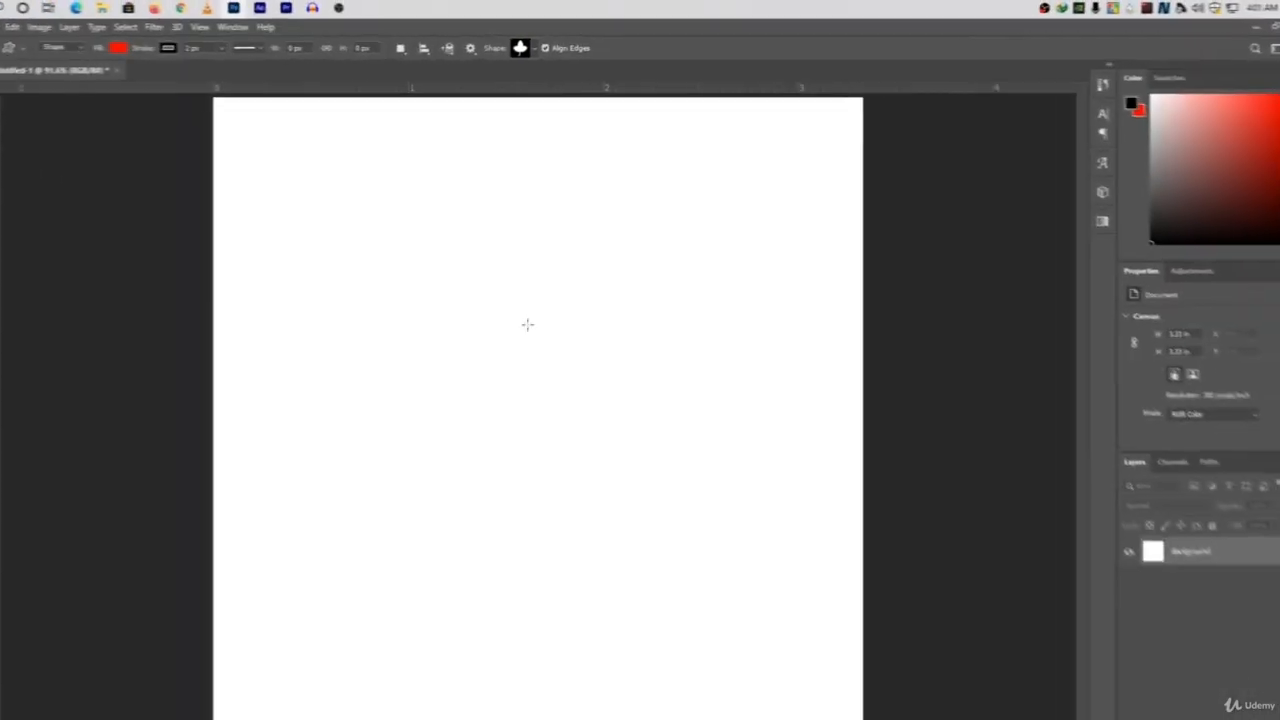
Draw the three-lobed leaf custom shape about 462 × 504 px and move it up and left, nearer the canvas's centre.
right_click(527, 324)
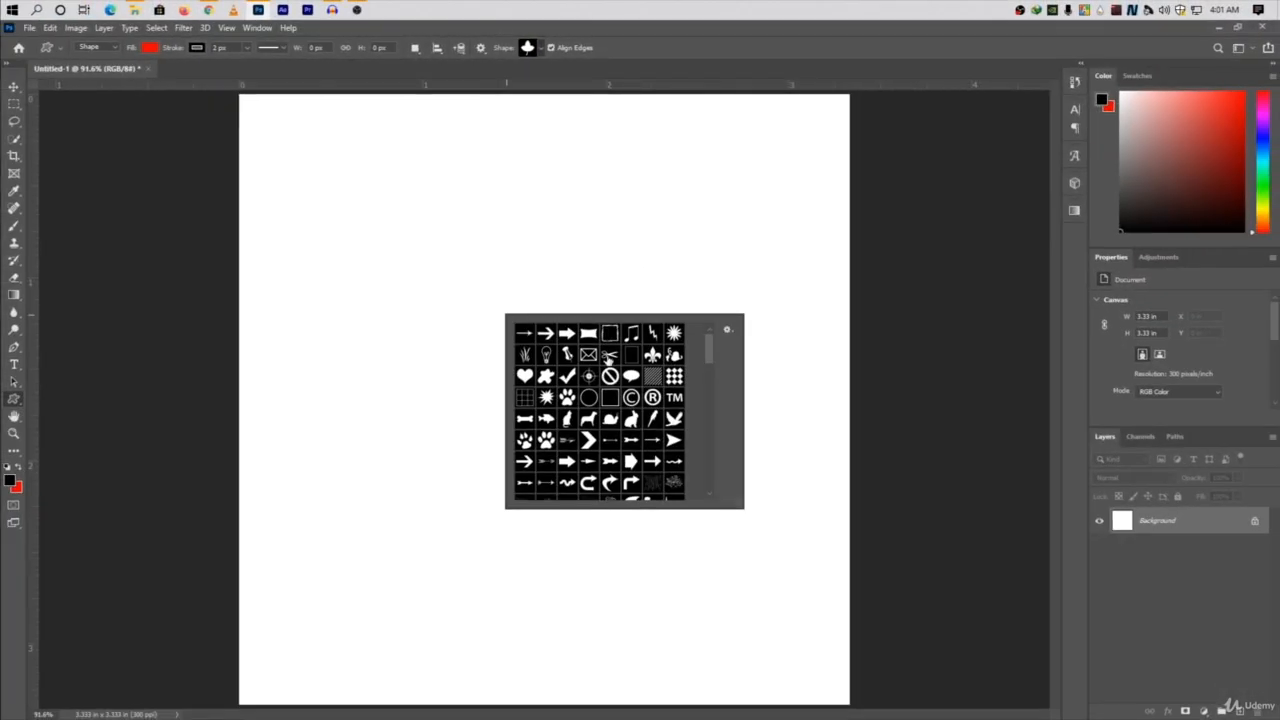
scroll(610, 415, down, 5)
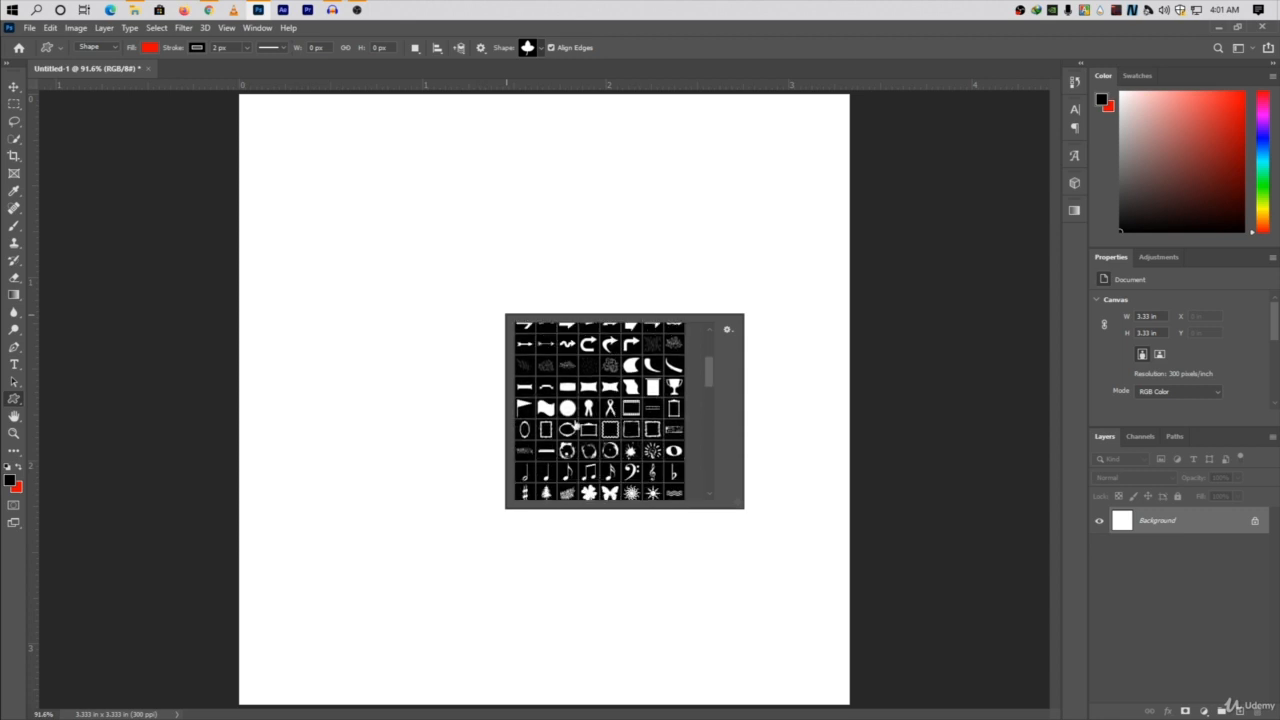
scroll(590, 428, down, 6)
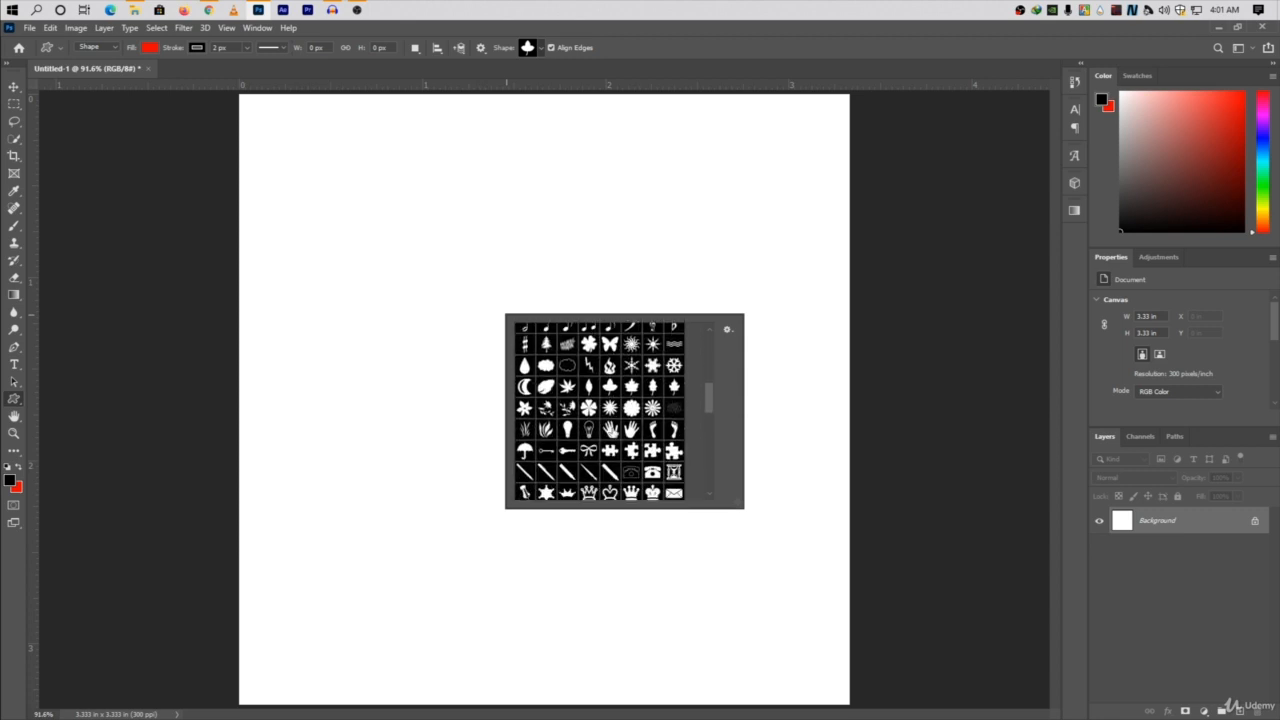
click(610, 389)
drag(468, 256, 752, 566)
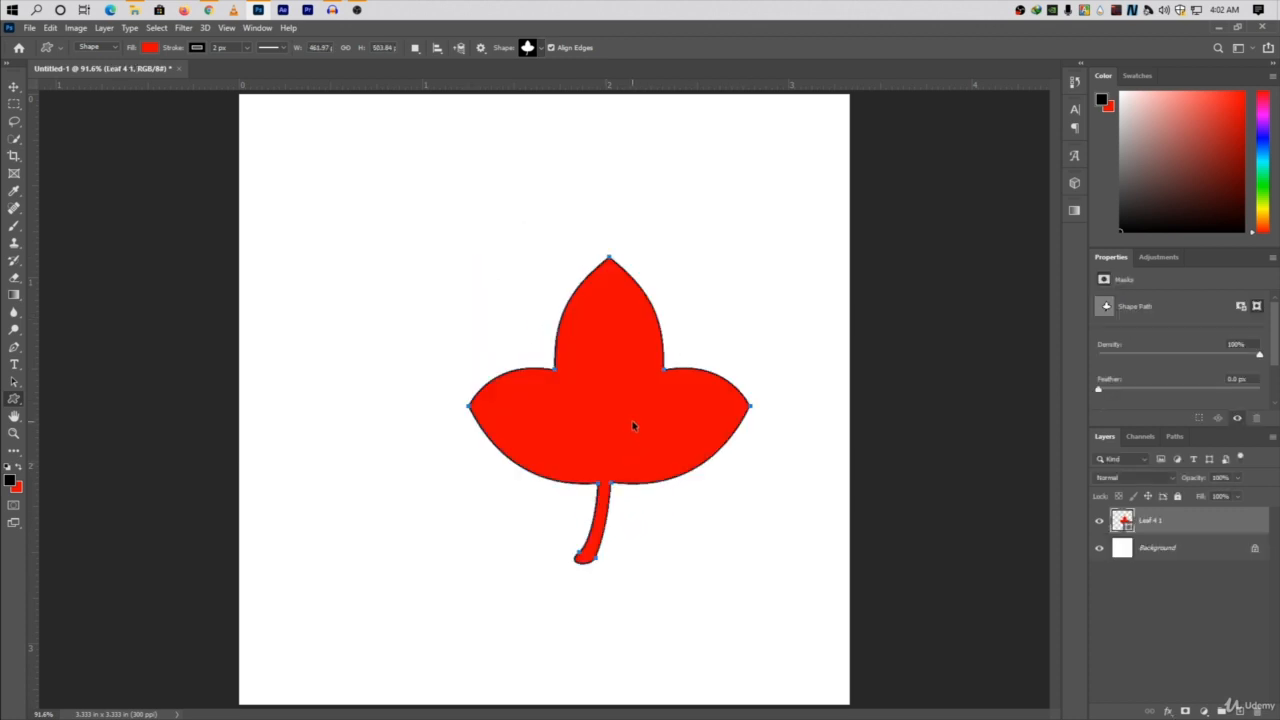
drag(632, 425, 568, 350)
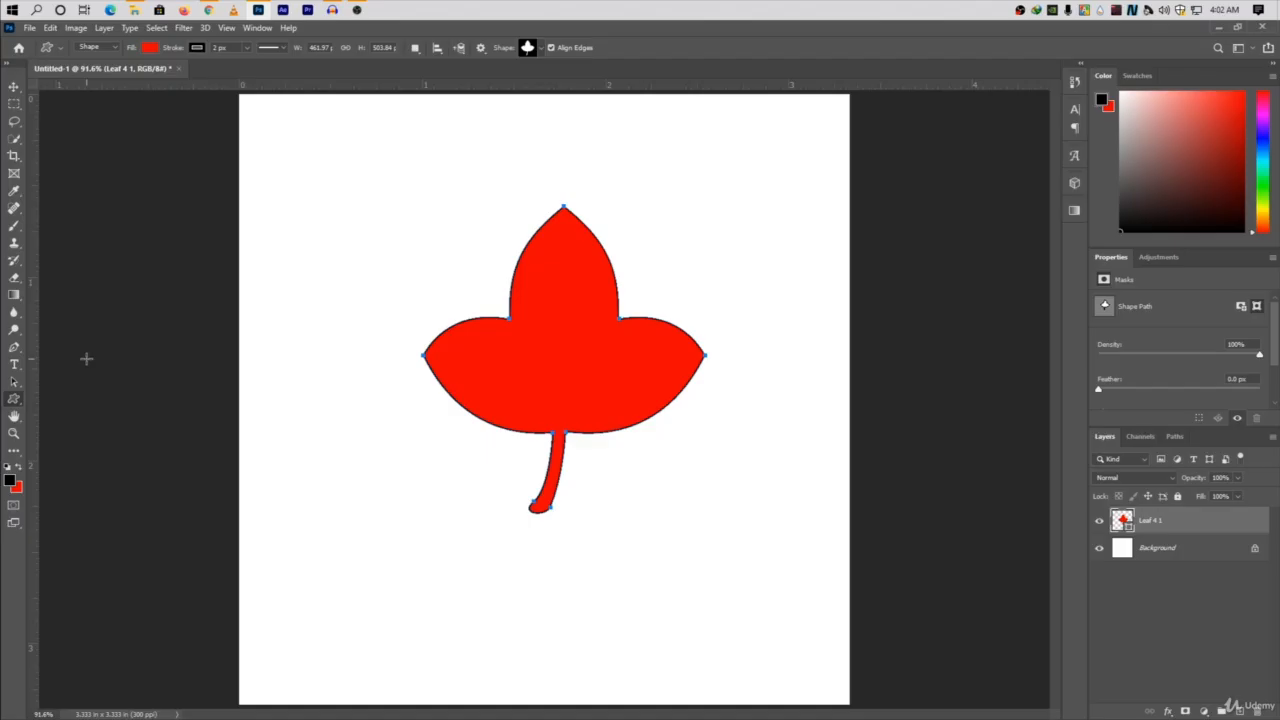
Activate the Pen tool and examine the leaf's outline and stem at closer magnification.
key(p)
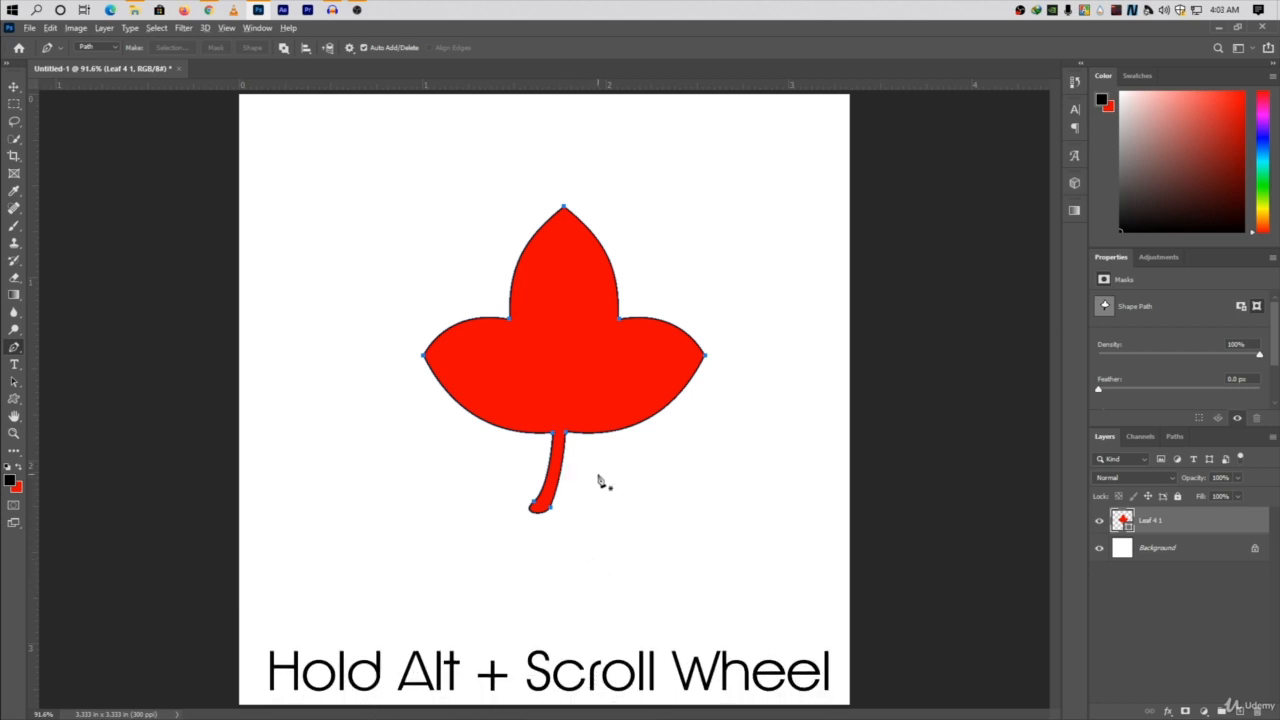
scroll(600, 482, up, 5)
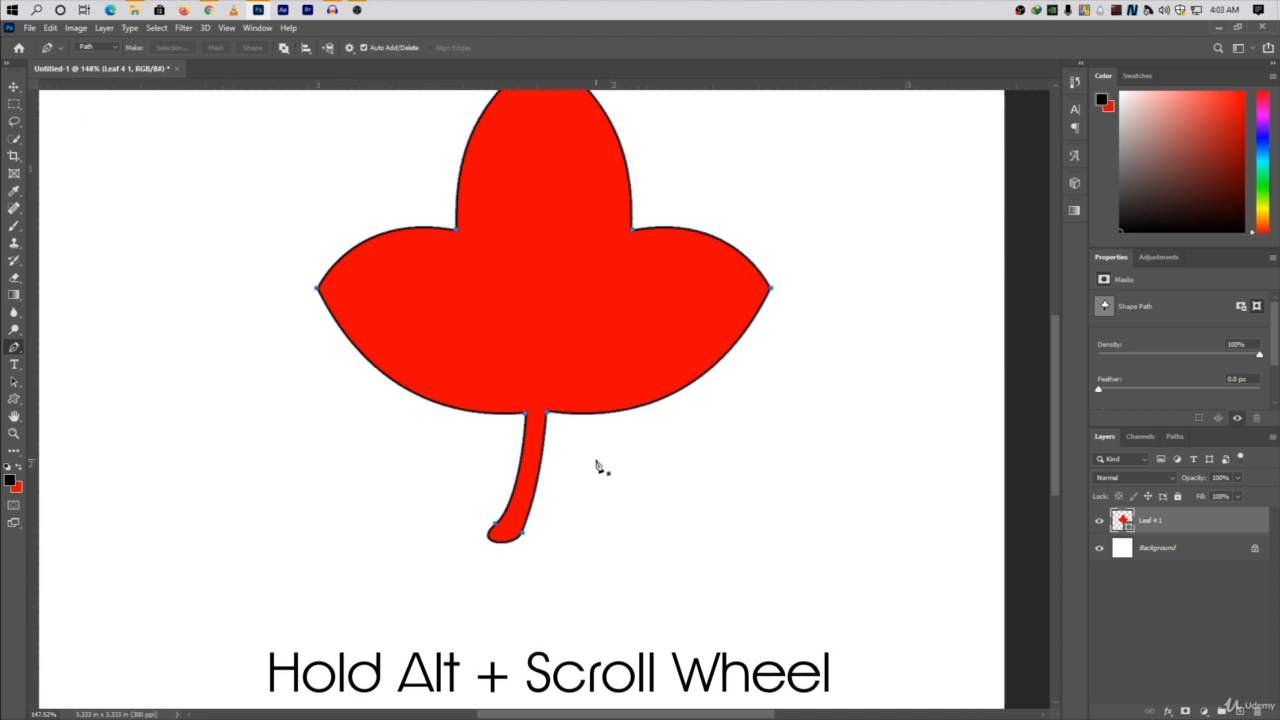
scroll(597, 467, up, 1)
scroll(597, 467, up, 2)
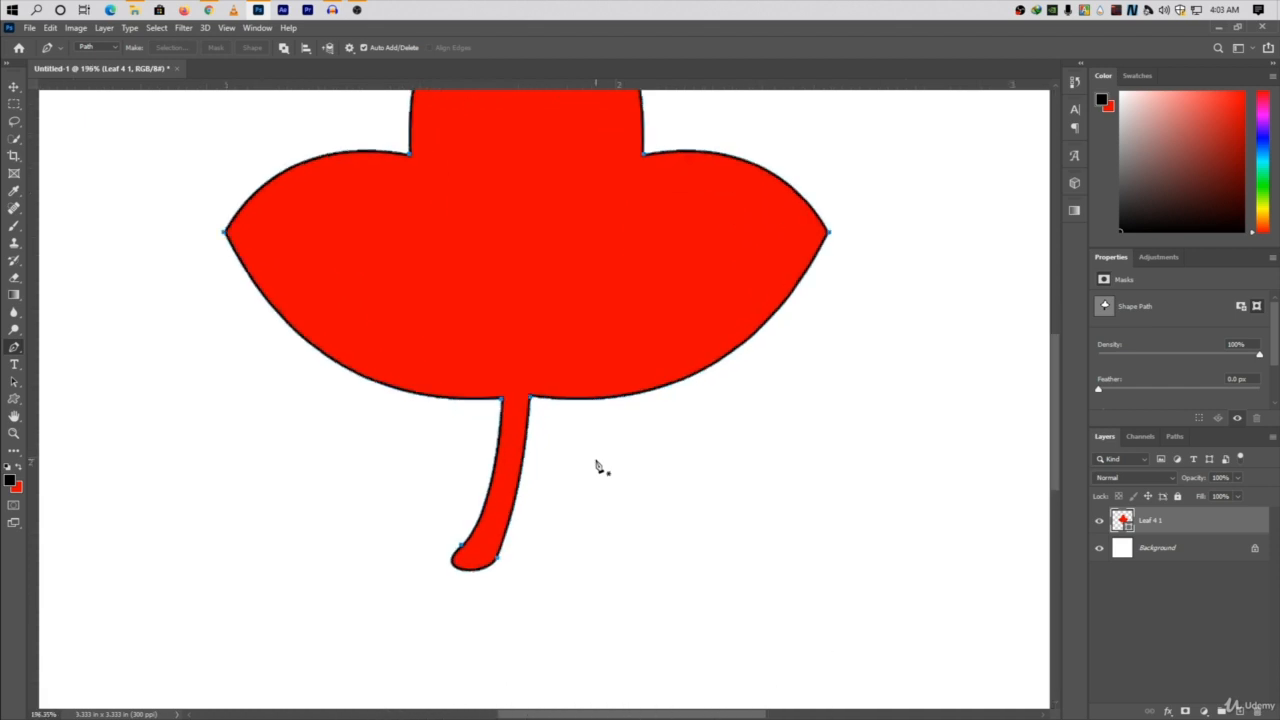
scroll(597, 467, up, 1)
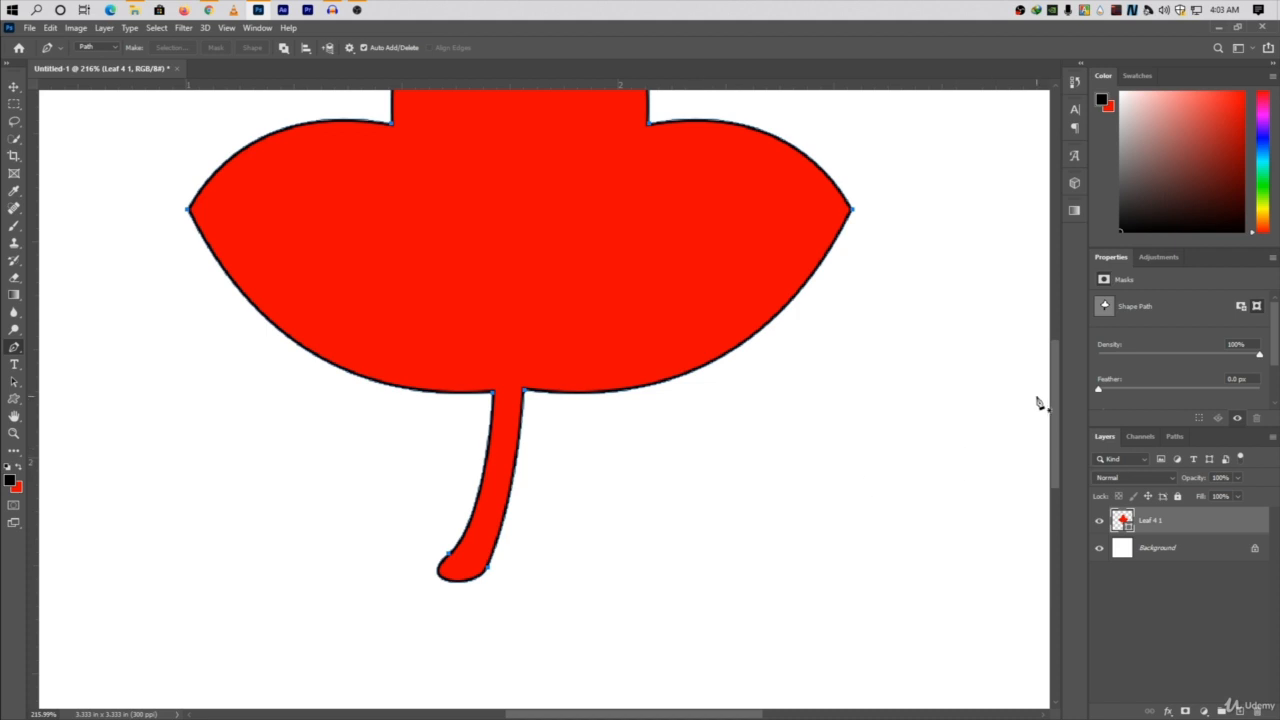
mouse_move(1058, 402)
mouse_down()
mouse_move(1063, 329)
mouse_move(1057, 377)
mouse_up()
drag(620, 713, 622, 713)
drag(1059, 411, 1052, 387)
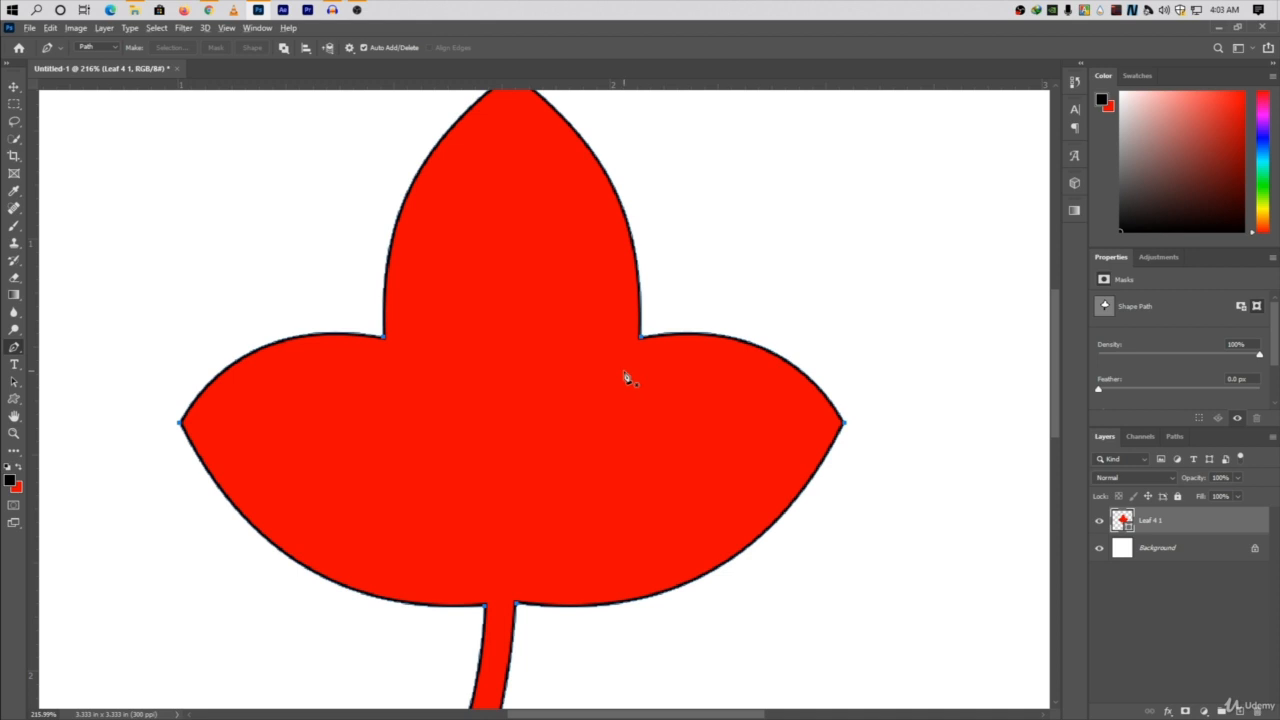
alt+scroll(622, 378, down, 1)
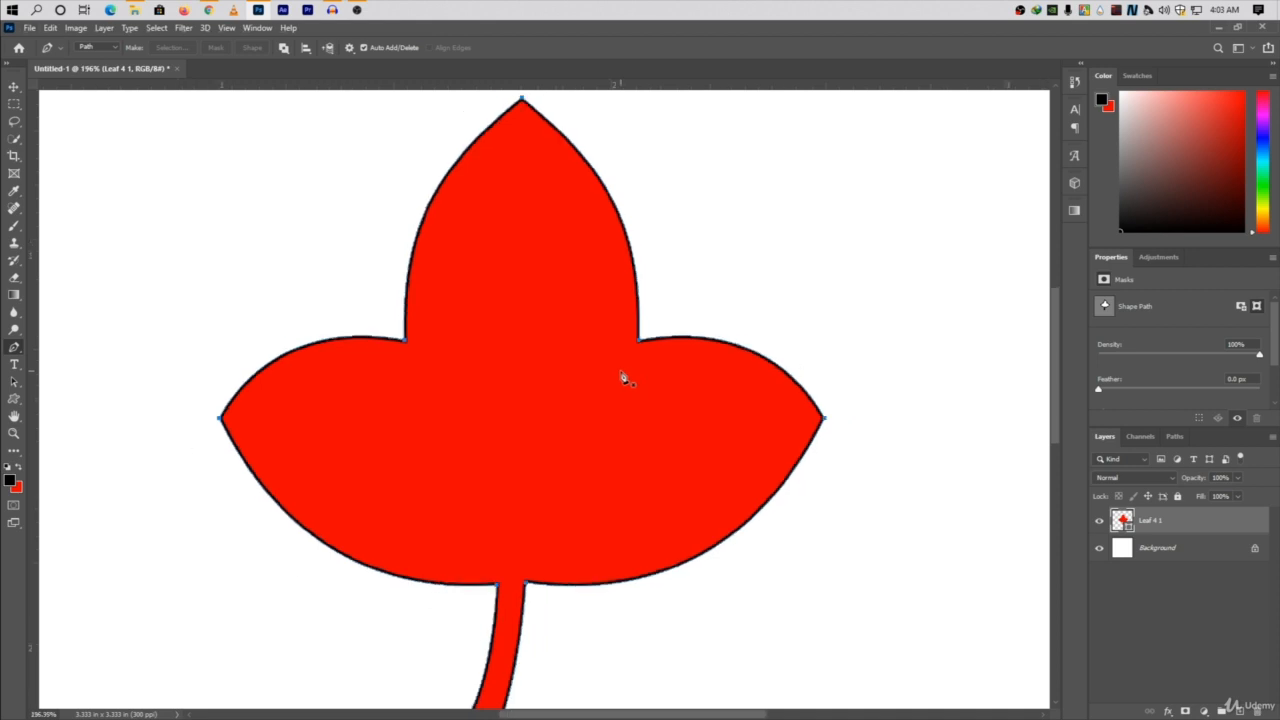
alt+scroll(622, 378, down, 2)
alt+scroll(620, 375, up, 1)
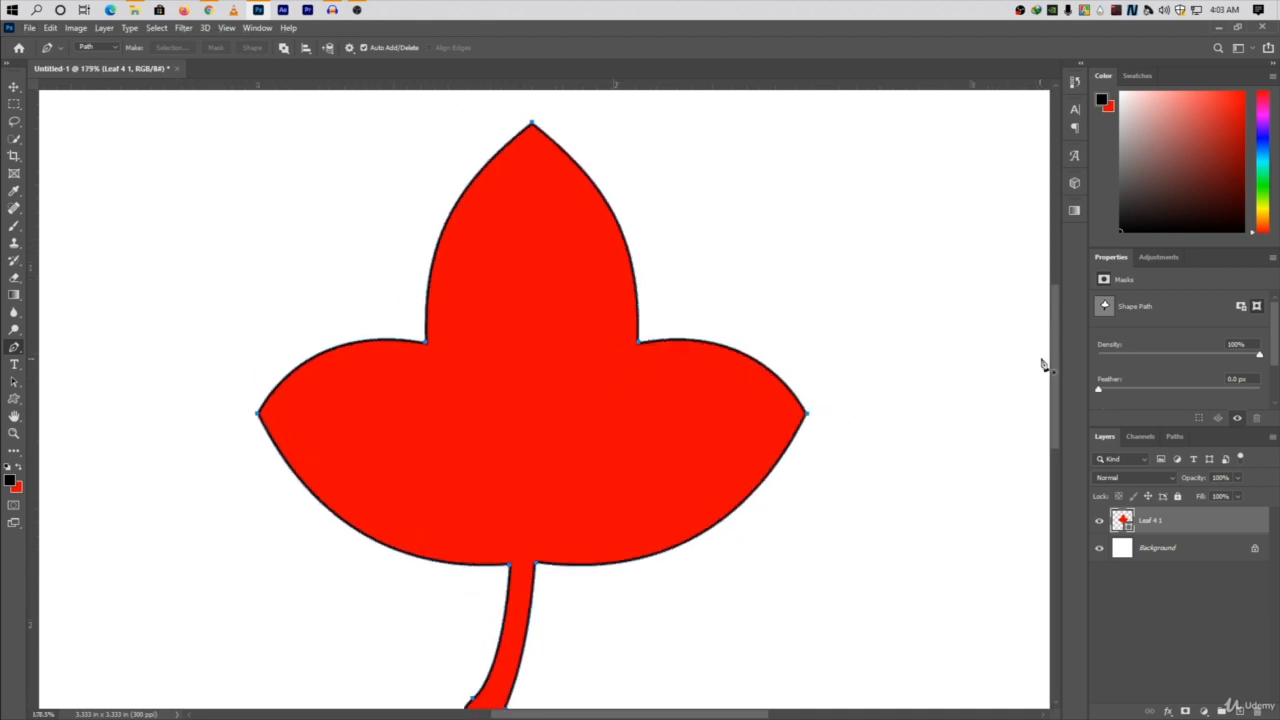
drag(1054, 335, 1053, 343)
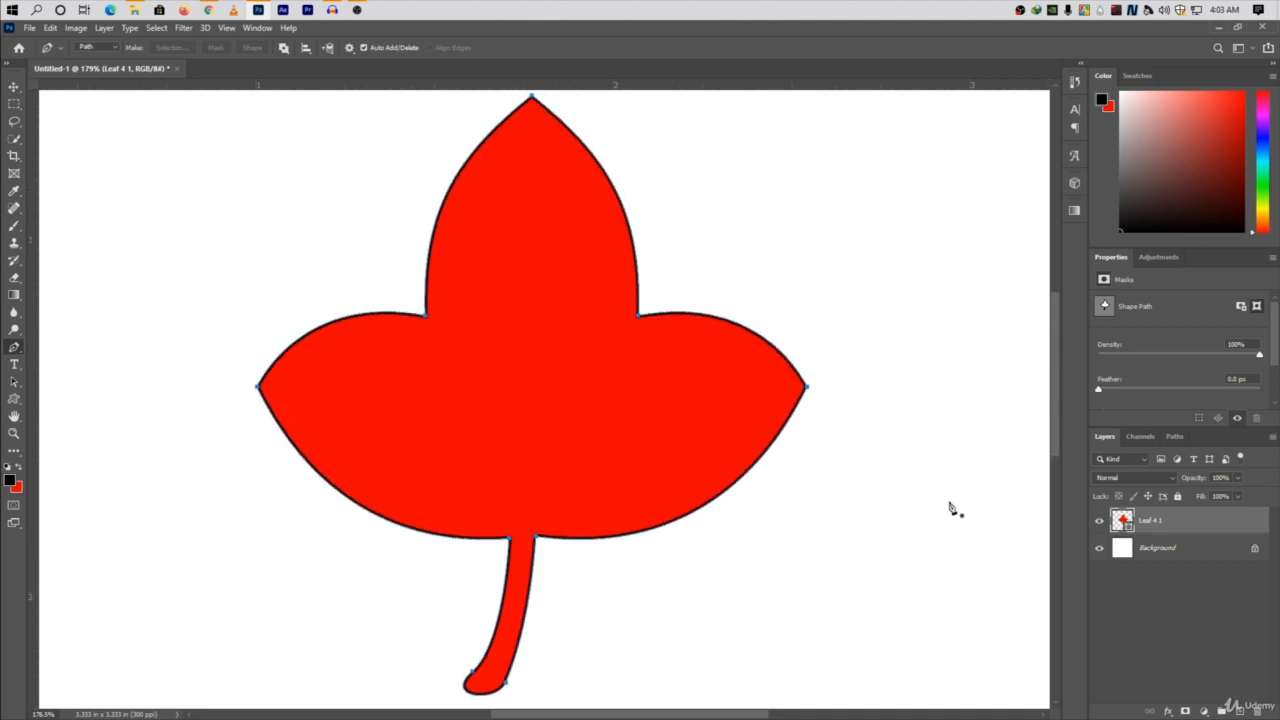
mouse_move(680, 714)
mouse_down()
mouse_move(637, 714)
mouse_move(690, 714)
mouse_move(672, 718)
mouse_up()
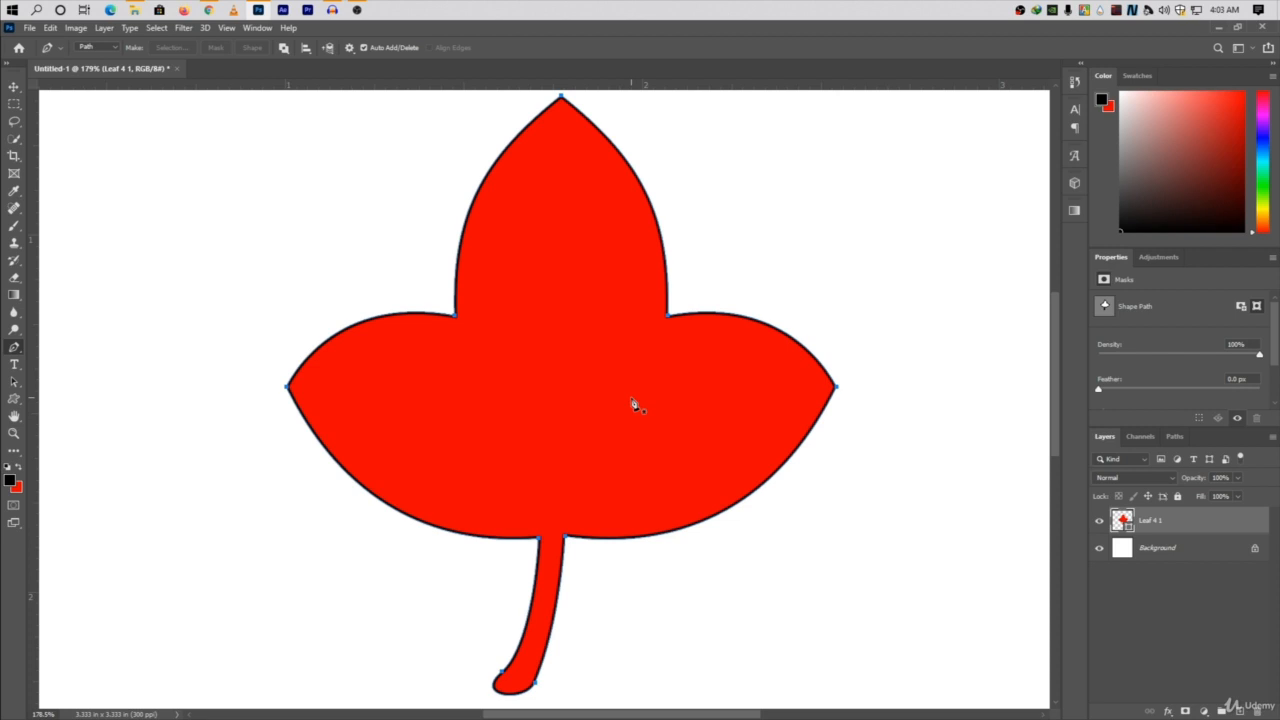
Inspect the leaf's lower edge and the junction where its stem meets the lobes.
key(space)
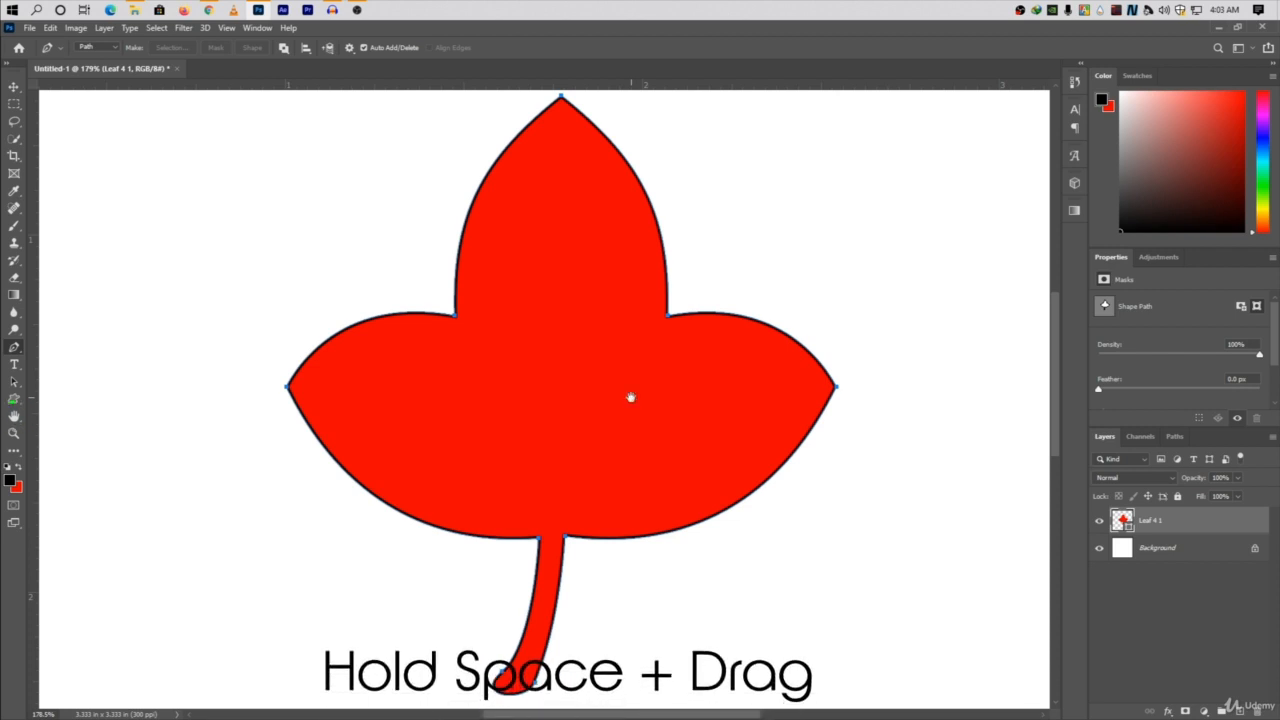
mouse_move(792, 311)
mouse_down()
mouse_move(757, 386)
mouse_move(717, 200)
mouse_move(568, 450)
mouse_move(717, 514)
mouse_move(731, 323)
mouse_move(775, 304)
mouse_up()
scroll(1057, 345, down, 5)
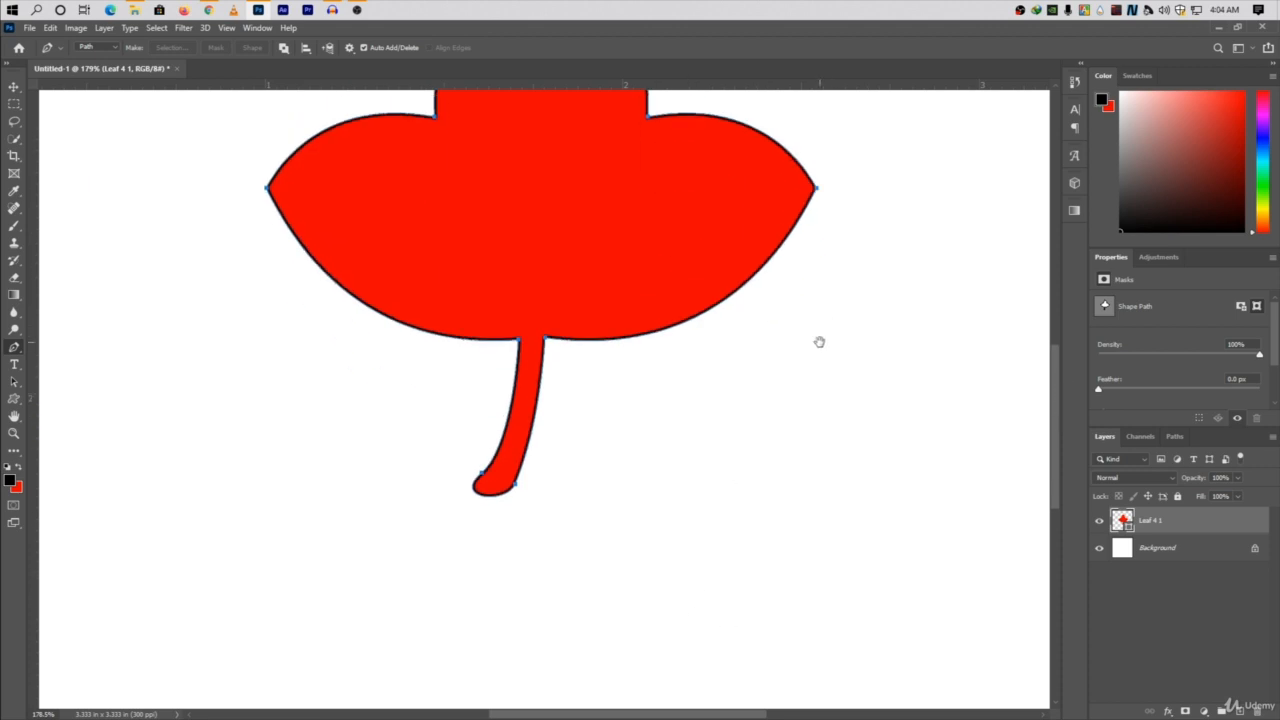
drag(833, 327, 886, 391)
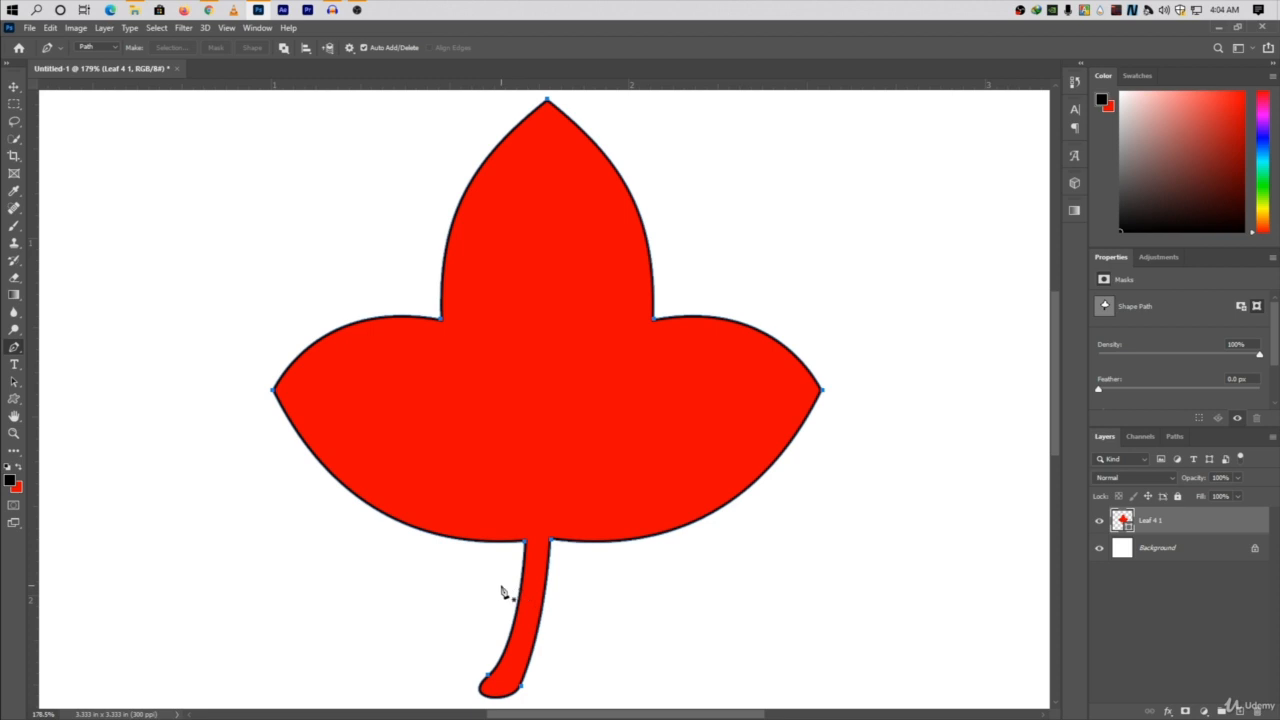
scroll(517, 563, up, 6)
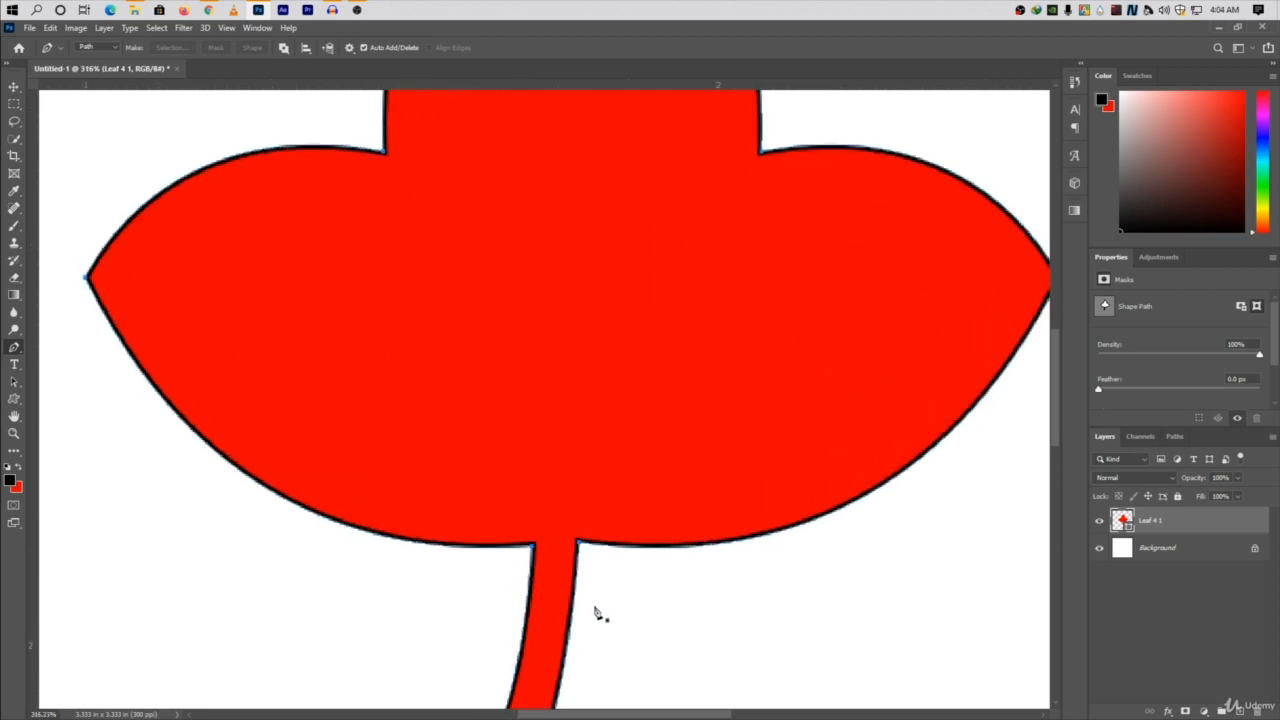
drag(648, 624, 716, 550)
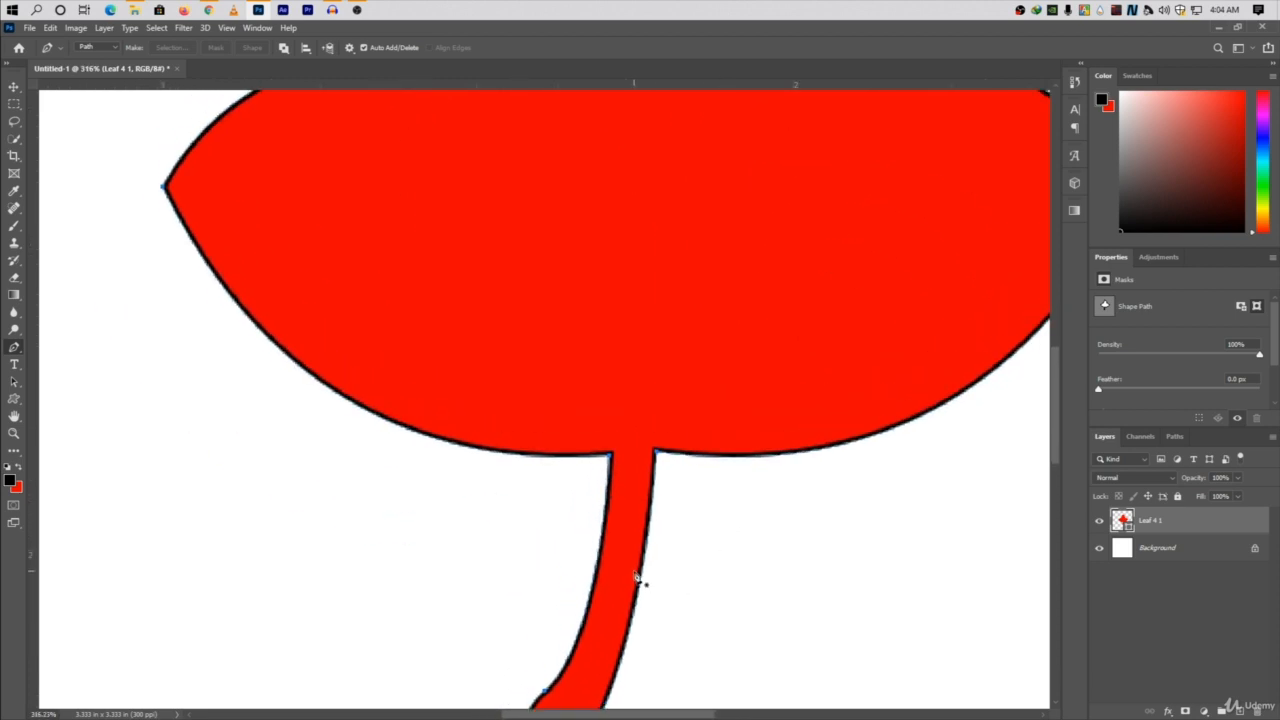
Keep the Pen tool in Path mode and undo the curve drawn along the lower-left lobe on the leaf's shape layer.
key(ctrl+0)
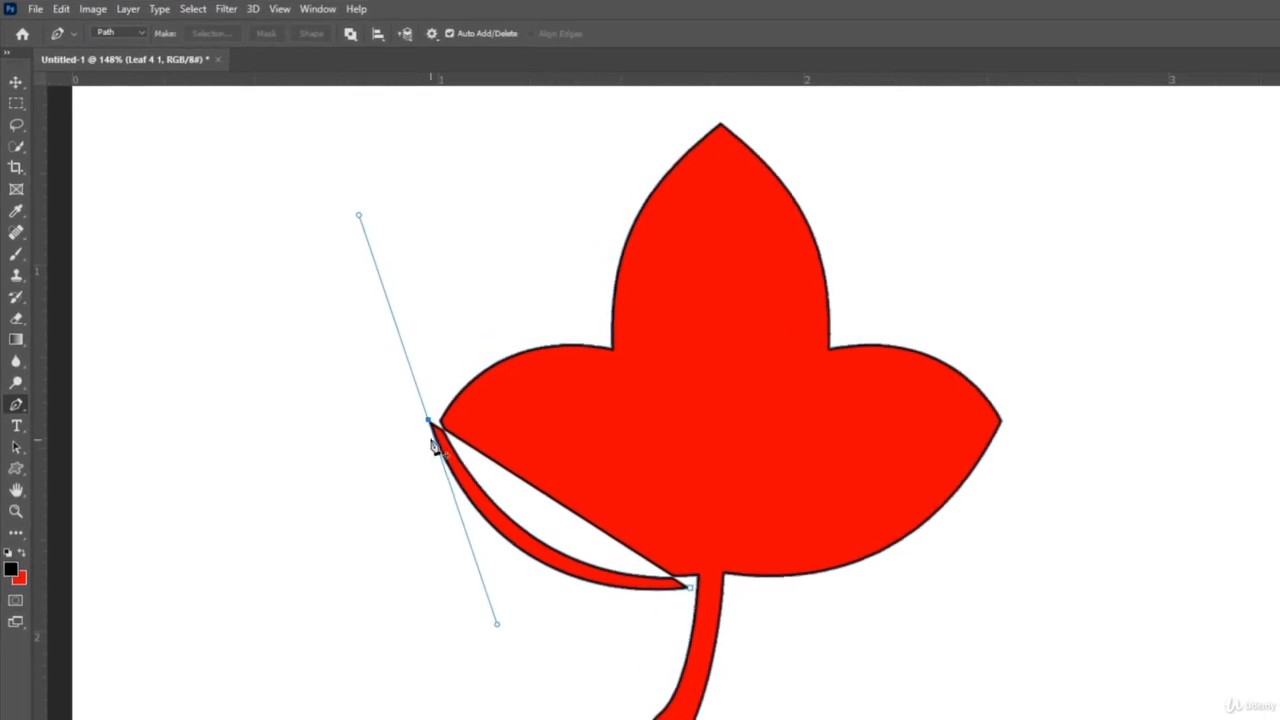
click(140, 32)
click(127, 61)
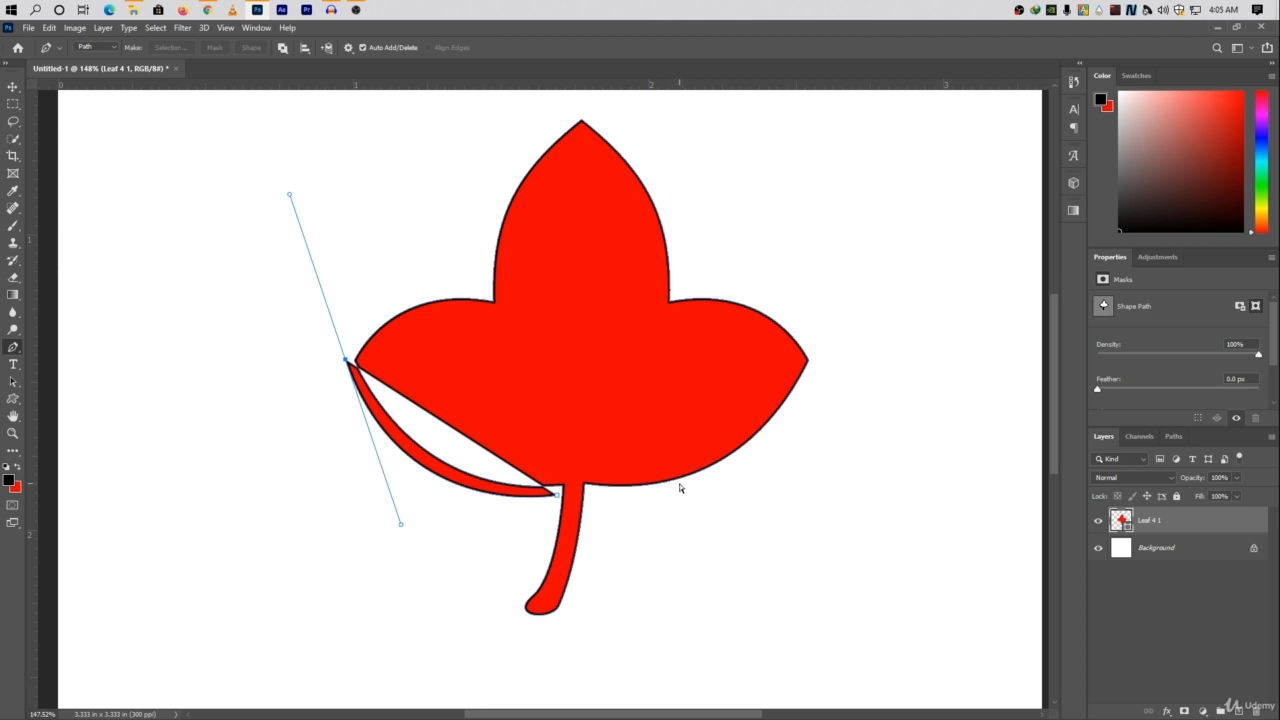
key(ctrl+z)
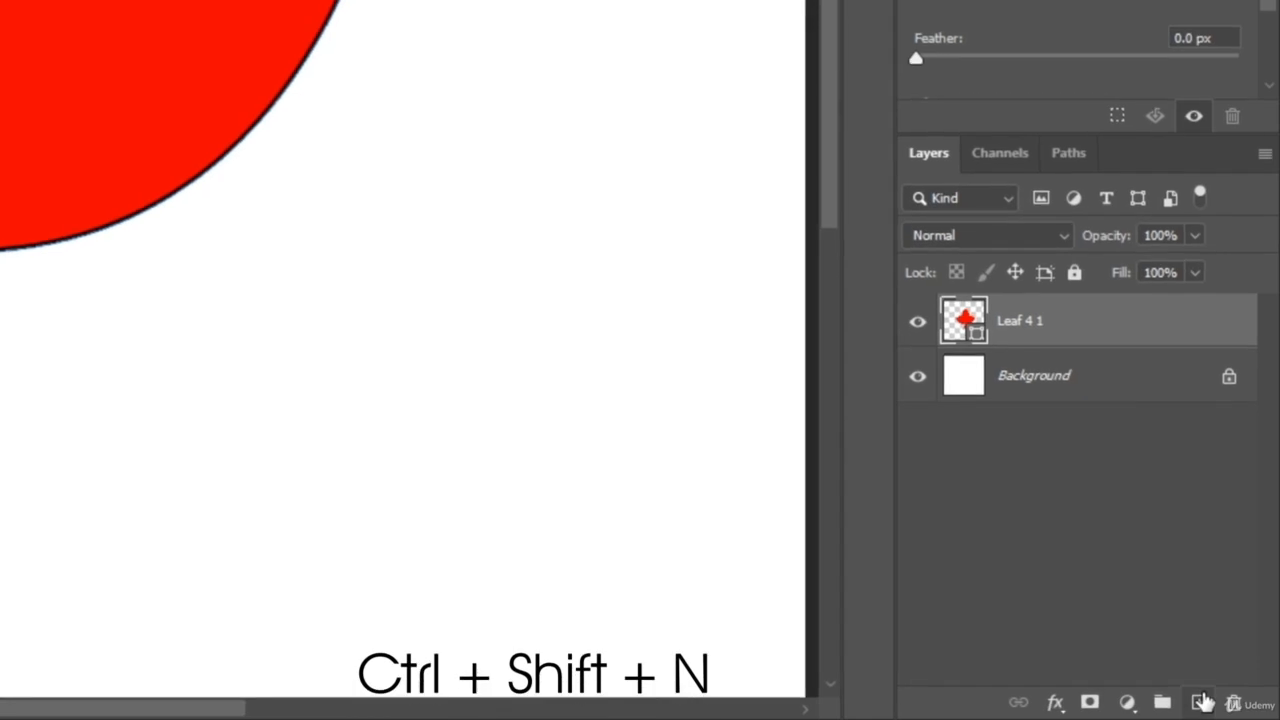
Create a new layer above the leaf, then hide and show the leaf and background layers again.
click(1237, 709)
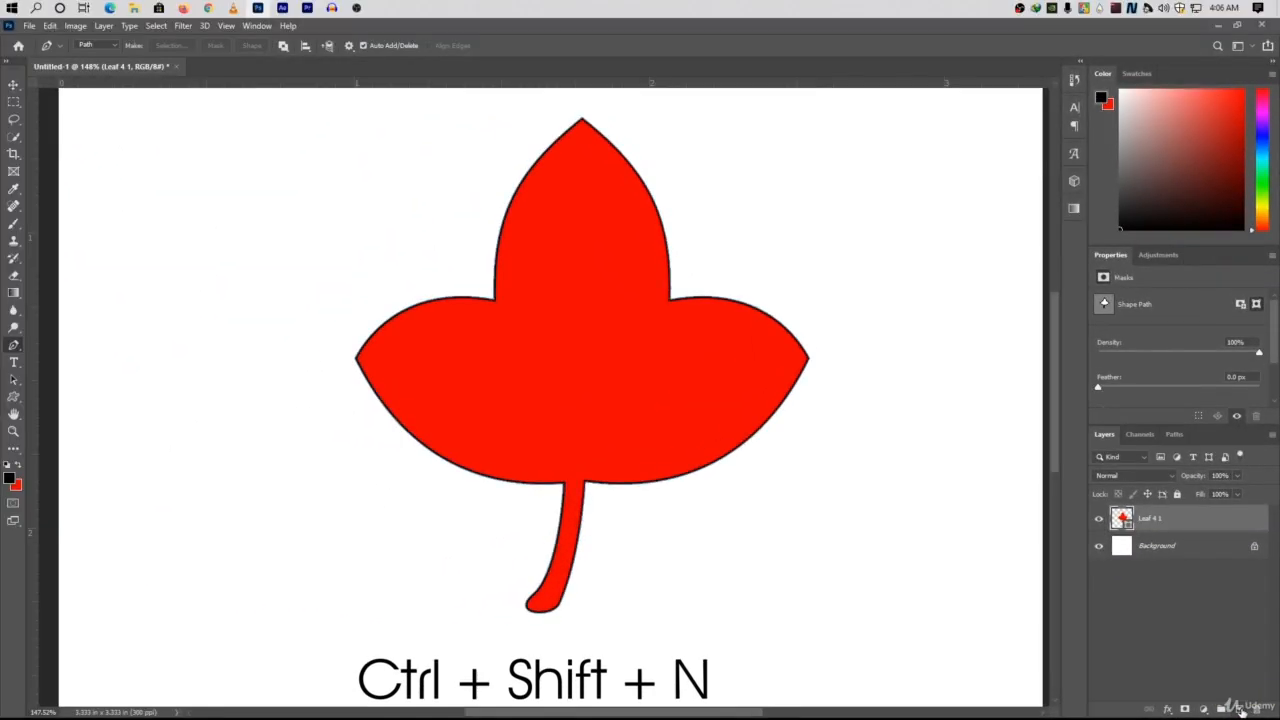
click(1200, 704)
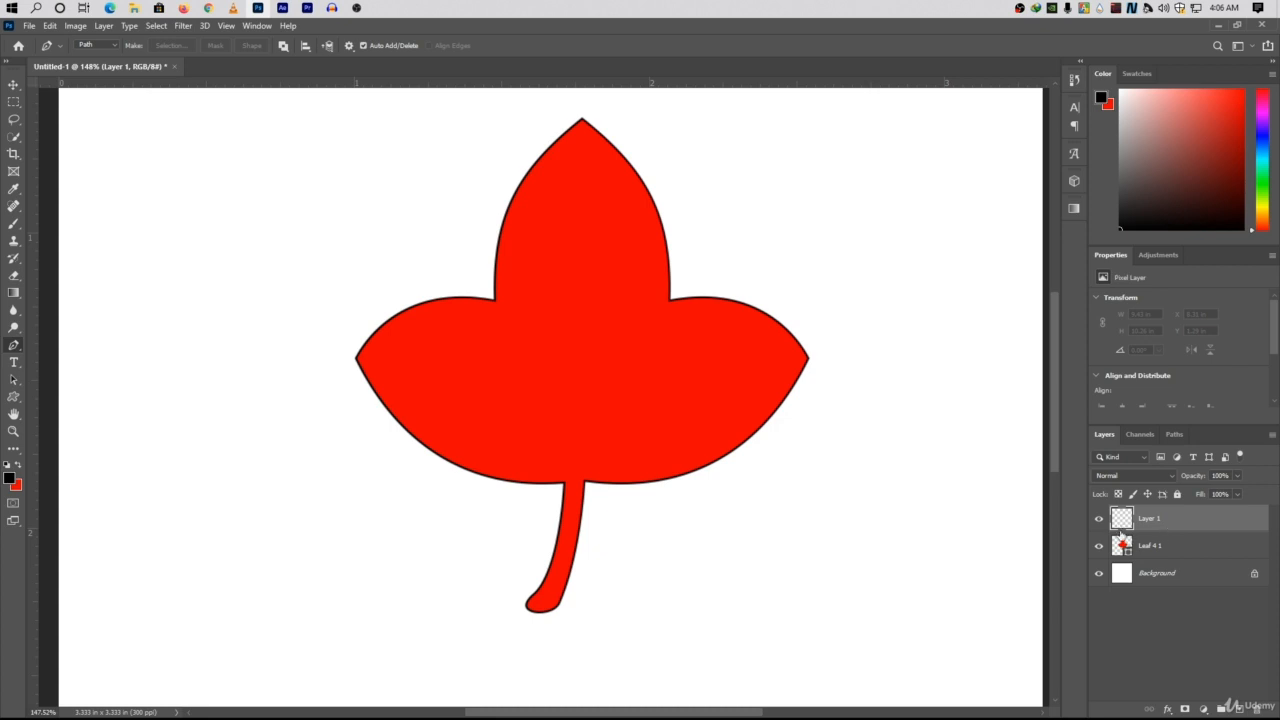
drag(1100, 578, 1102, 551)
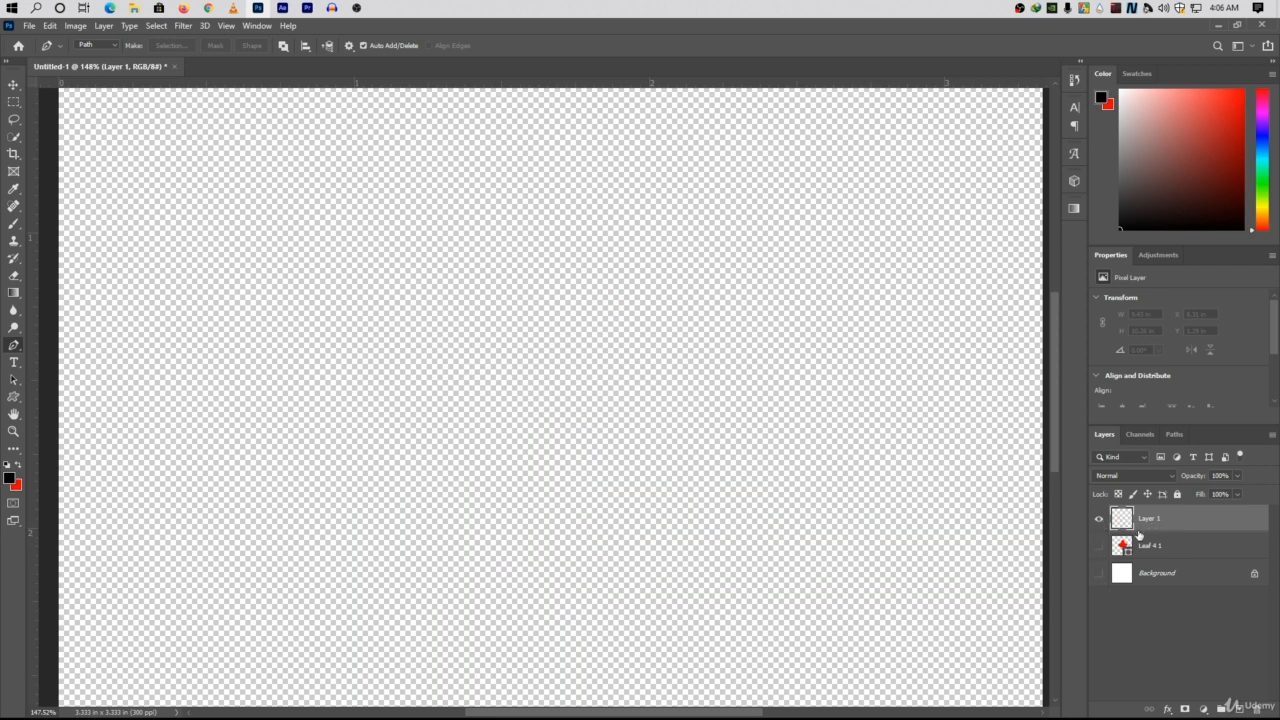
click(1099, 546)
click(1099, 573)
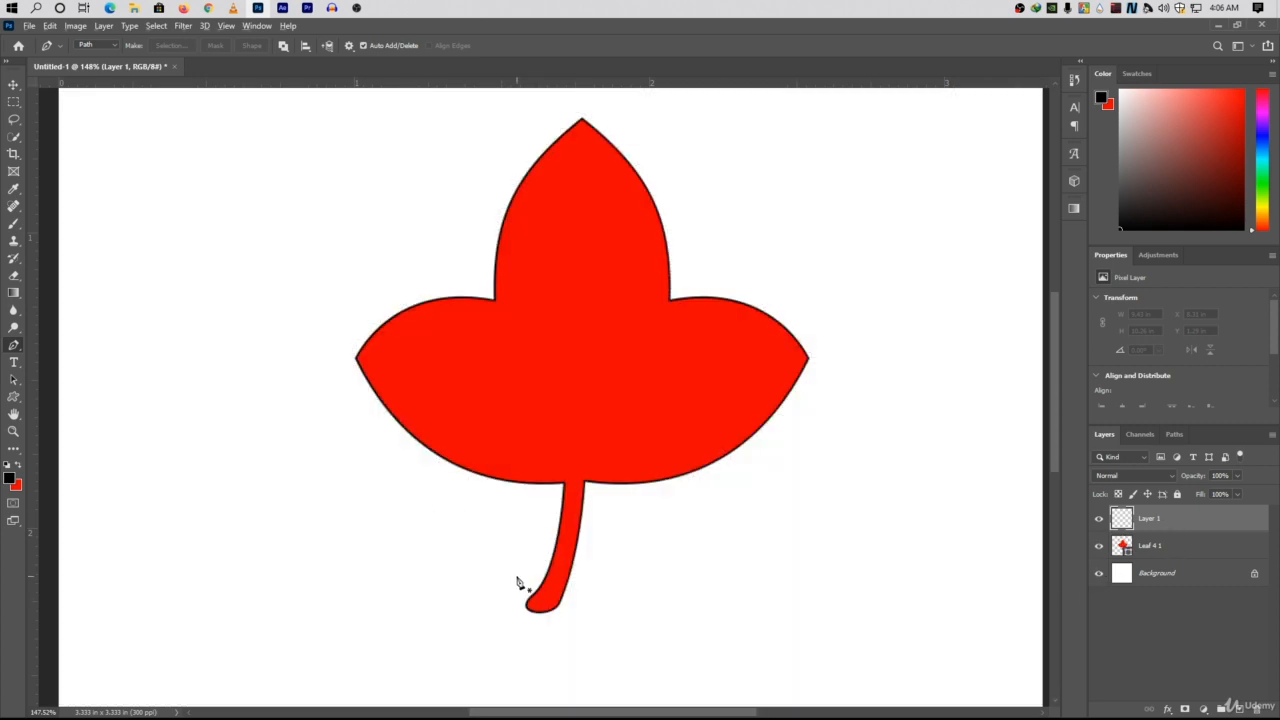
Trace the left lobe's lower edge with a curved path from the stem to the left tip, removing the tip's outgoing handle.
scroll(524, 578, up, 4)
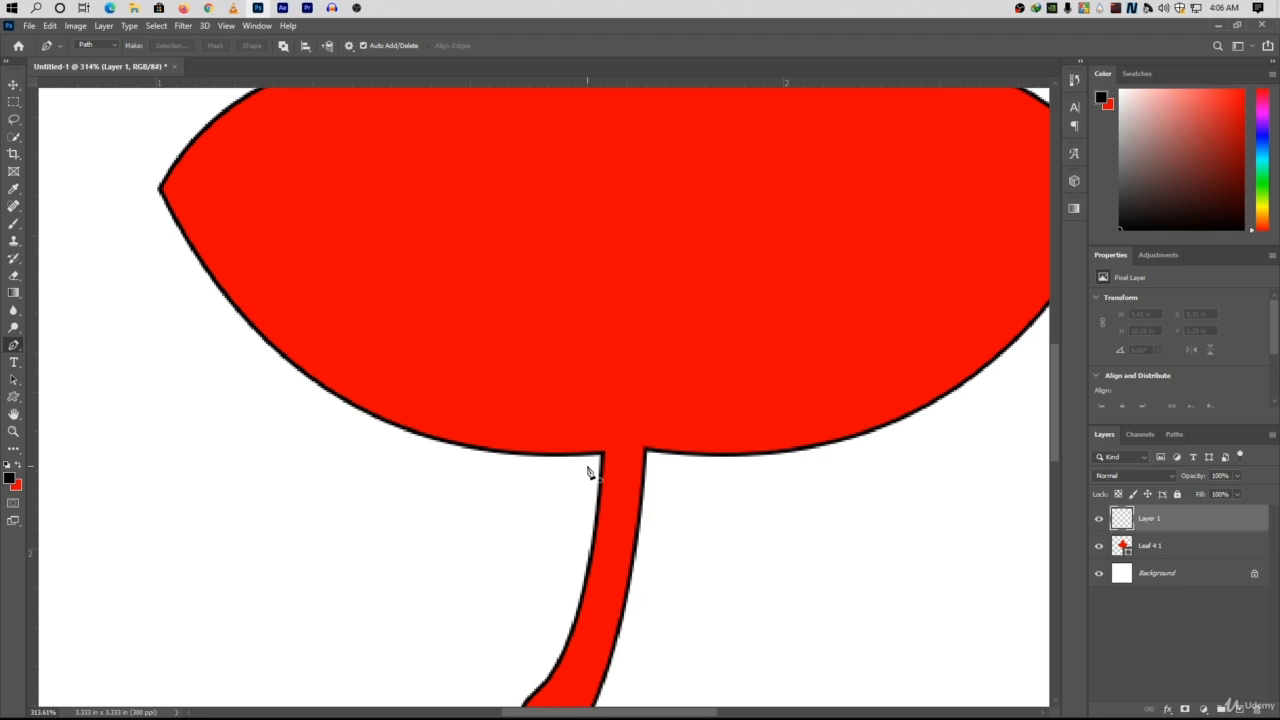
click(590, 463)
drag(148, 197, 208, 121)
scroll(543, 447, down, 2)
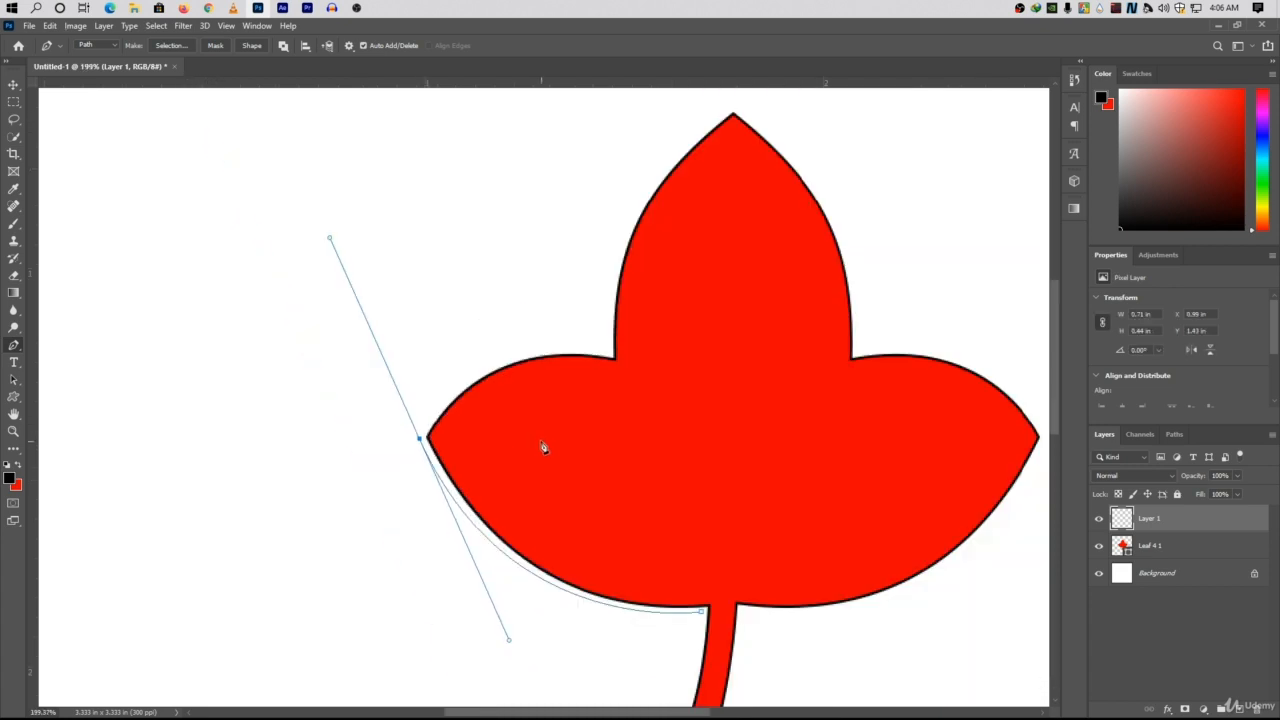
alt+click(419, 440)
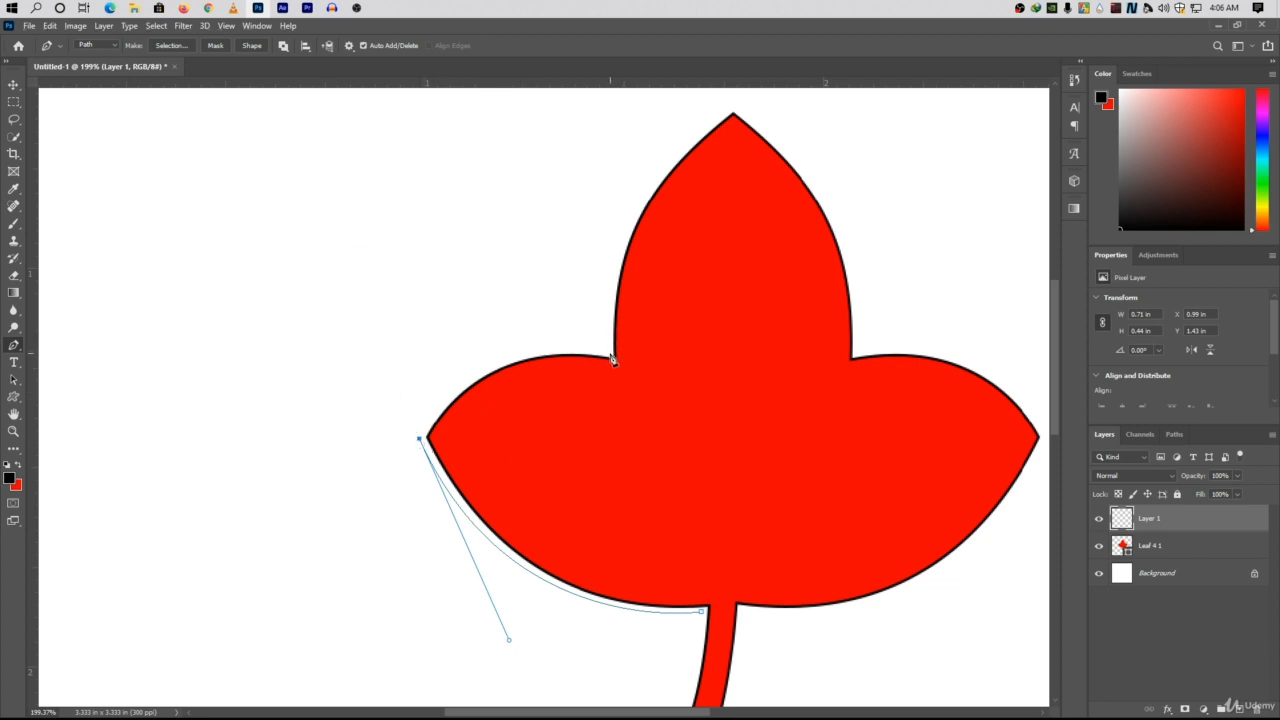
Continue the path along the left lobe's upper edge and the central lobe's left side to the top tip, removing outgoing handles.
drag(611, 355, 757, 387)
drag(701, 297, 536, 364)
scroll(536, 364, up, 3)
alt+click(415, 439)
drag(577, 110, 780, 106)
alt+click(577, 242)
drag(633, 488, 460, 384)
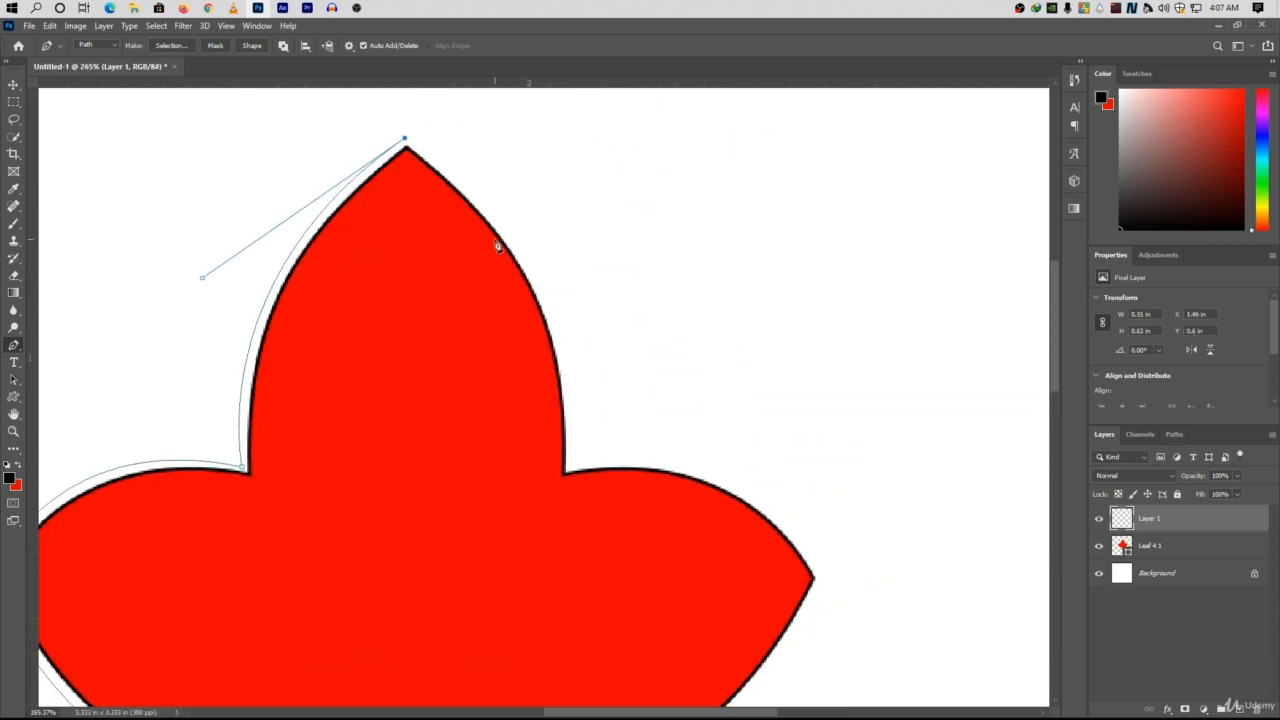
Extend the path down the central lobe's right side and along the right lobe's upper edge to its tip, removing outgoing handles.
drag(569, 466, 543, 683)
alt+click(569, 467)
drag(630, 505, 560, 217)
drag(751, 291, 838, 448)
alt+click(751, 291)
drag(345, 525, 453, 381)
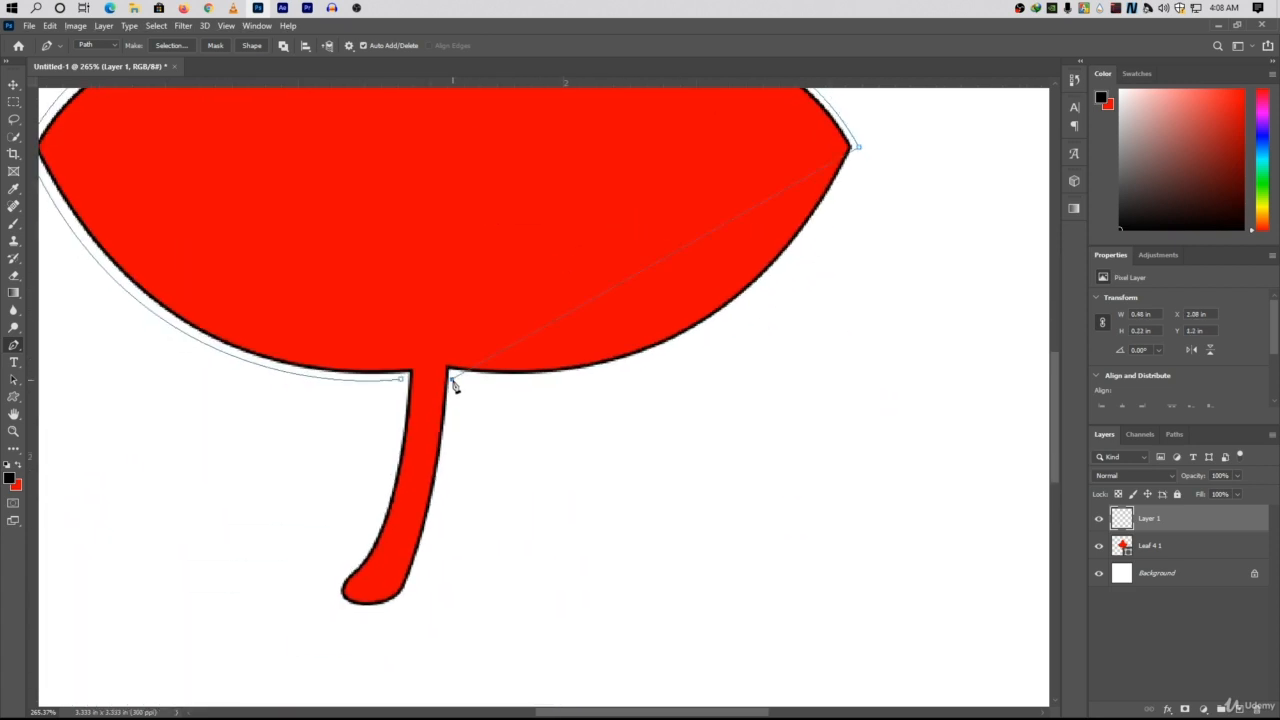
Trace the right lobe's lower edge with a curved segment to the stem's right side, removing the outgoing handle.
drag(452, 379, 146, 336)
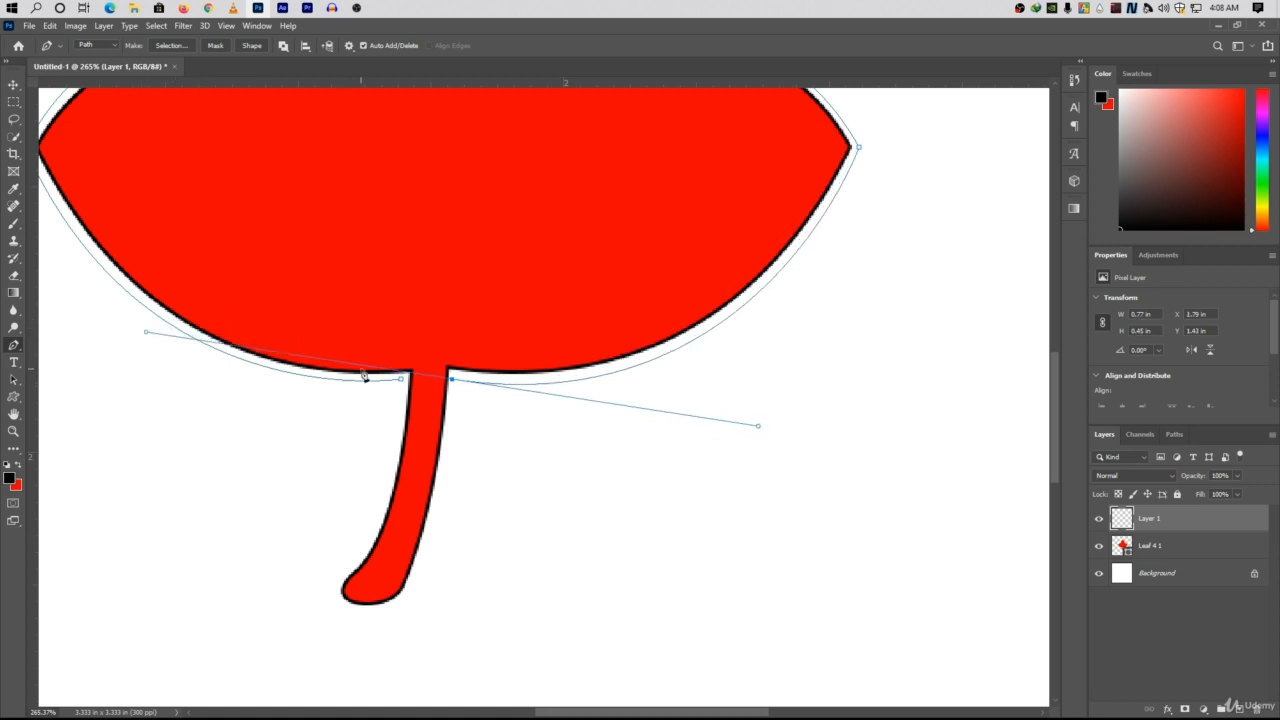
alt+click(452, 379)
drag(480, 451, 640, 354)
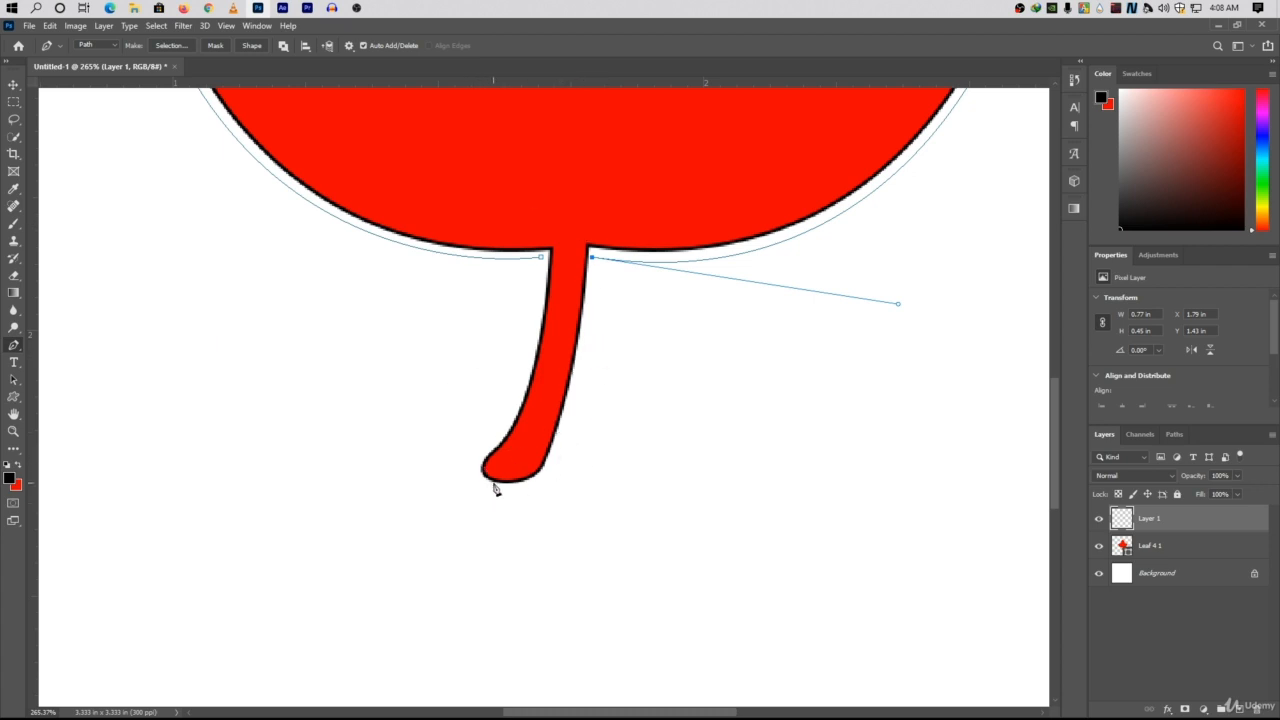
drag(493, 483, 424, 474)
key(ctrl+z)
drag(477, 466, 511, 484)
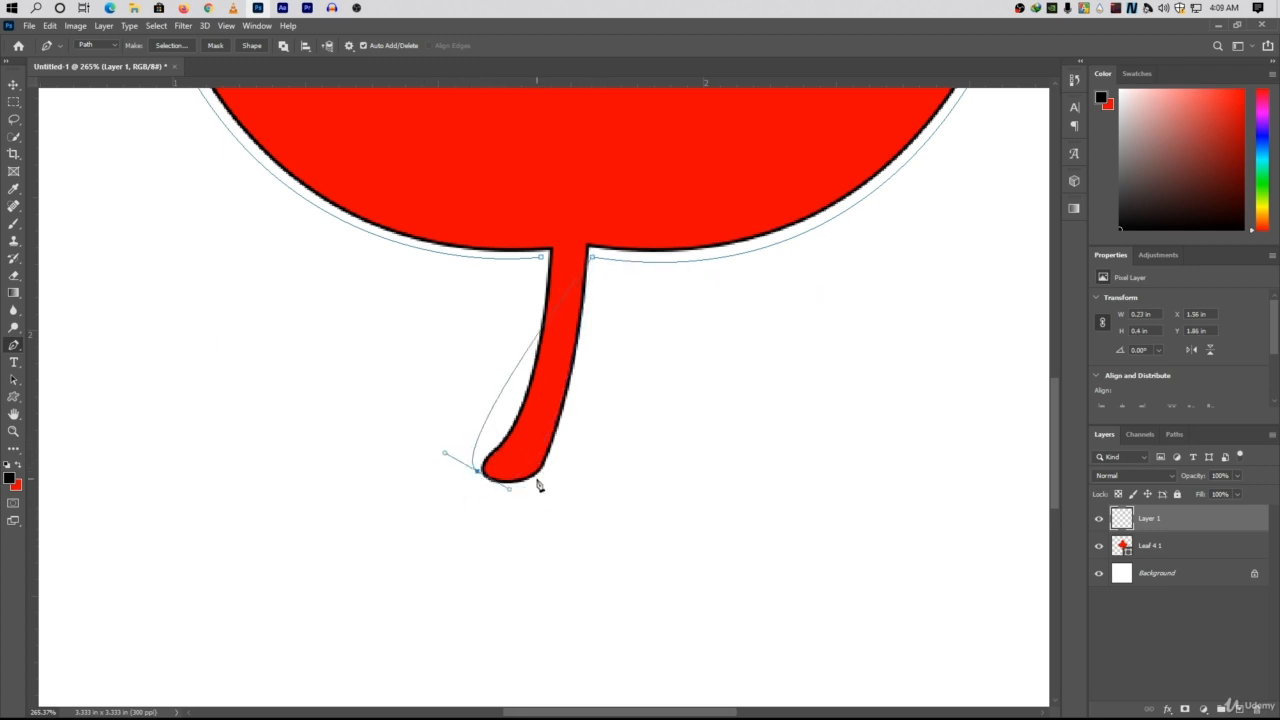
key(ctrl+z)
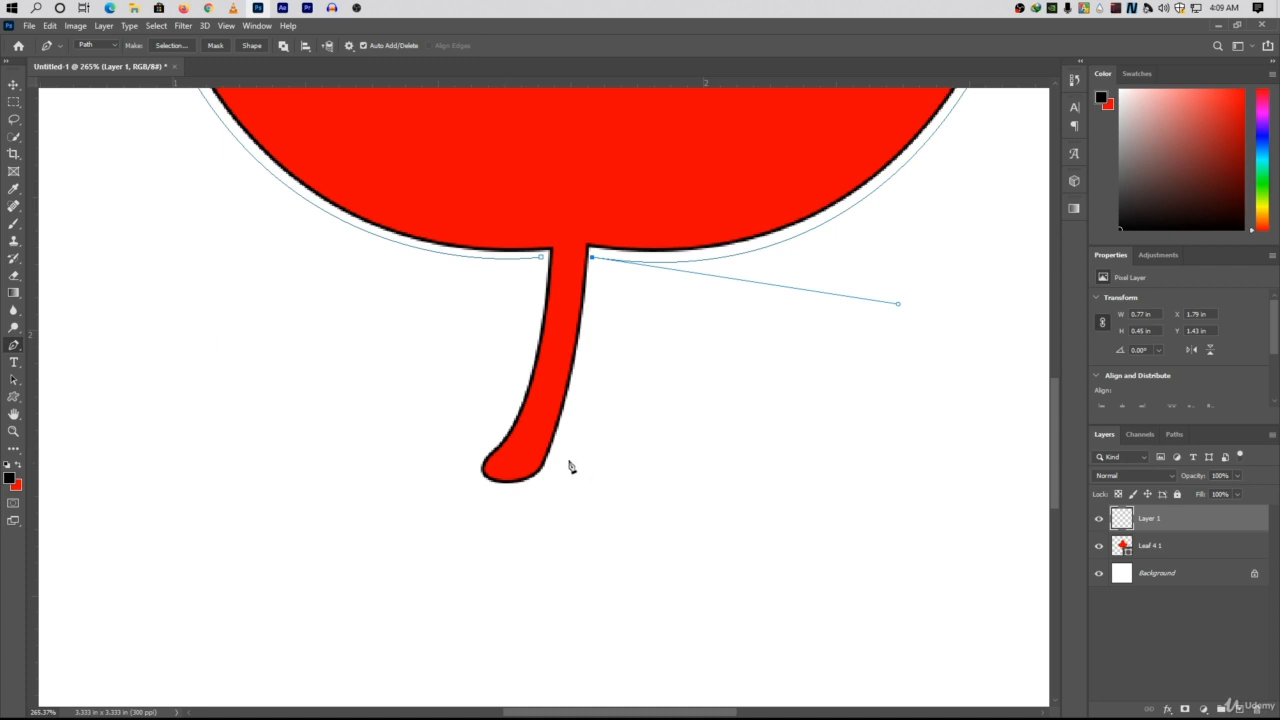
Continue the path down the stem's right side and around its rounded lower end, removing outgoing handles.
drag(542, 469, 509, 500)
alt+click(542, 471)
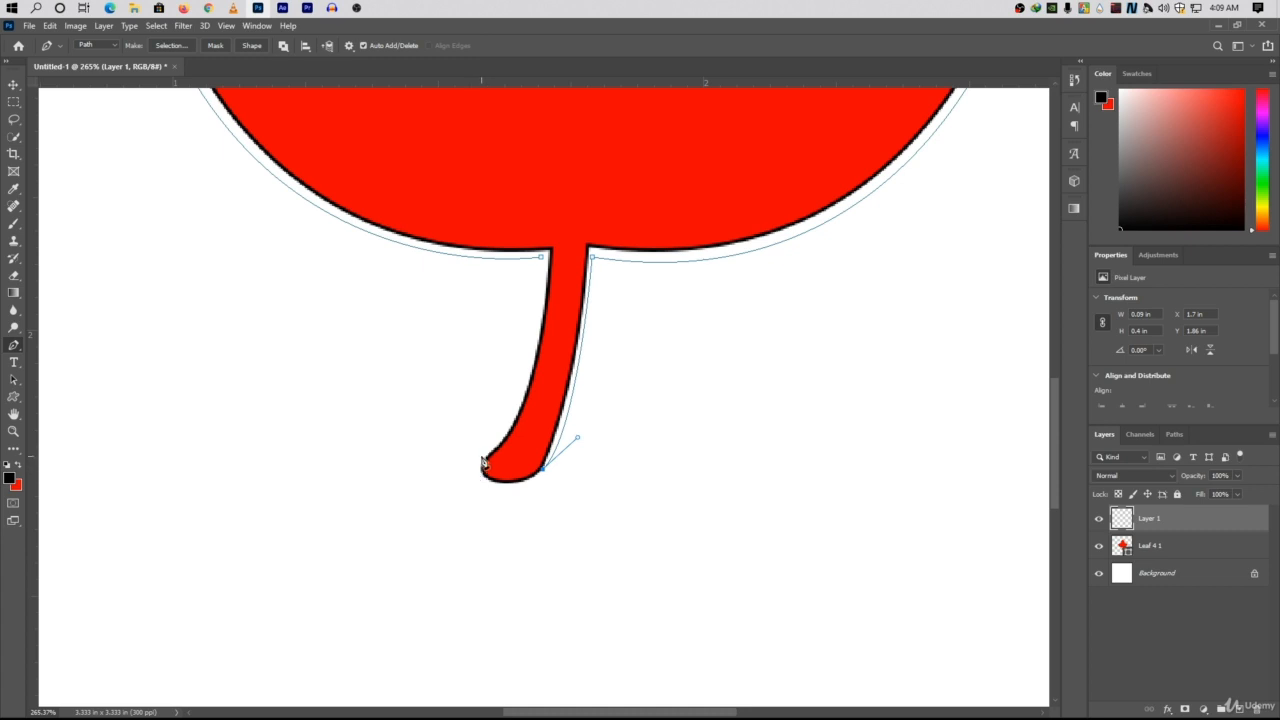
drag(481, 461, 482, 409)
alt+click(483, 460)
drag(489, 481, 457, 467)
alt+click(489, 481)
Curve the path up the stem's left side and close it at the starting anchor.
drag(489, 451, 507, 423)
click(541, 257)
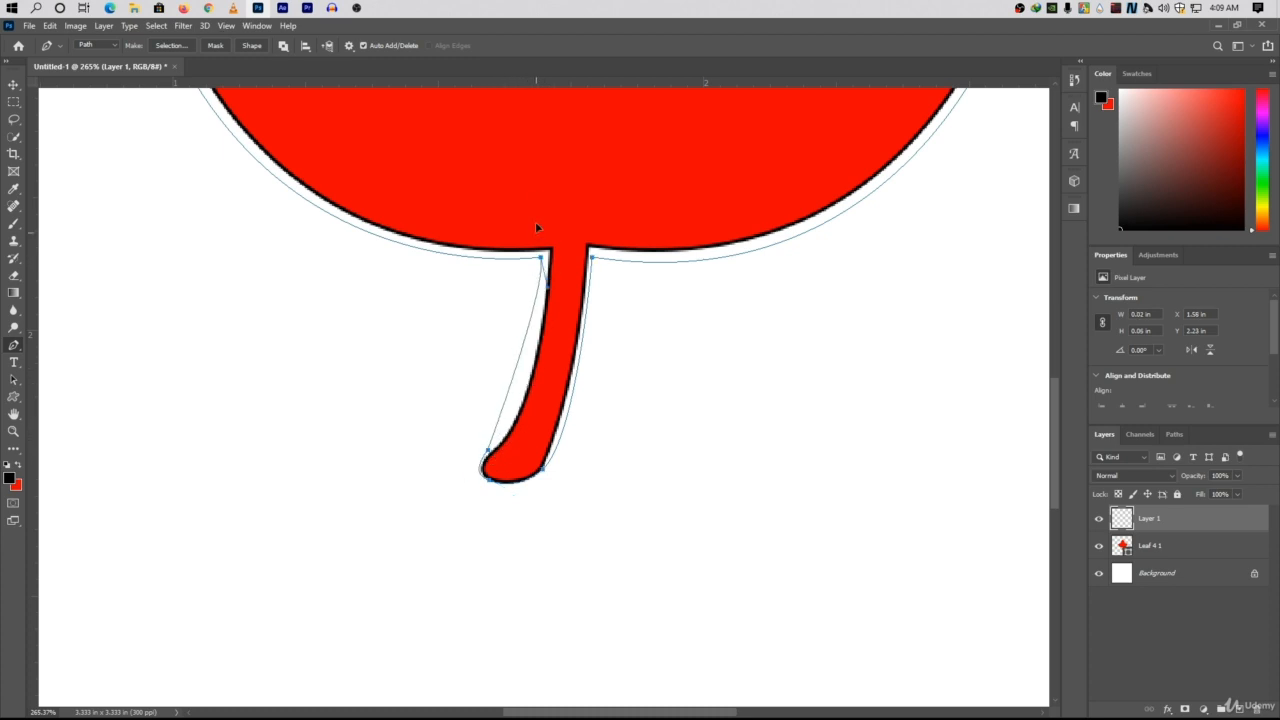
key(ctrl+0)
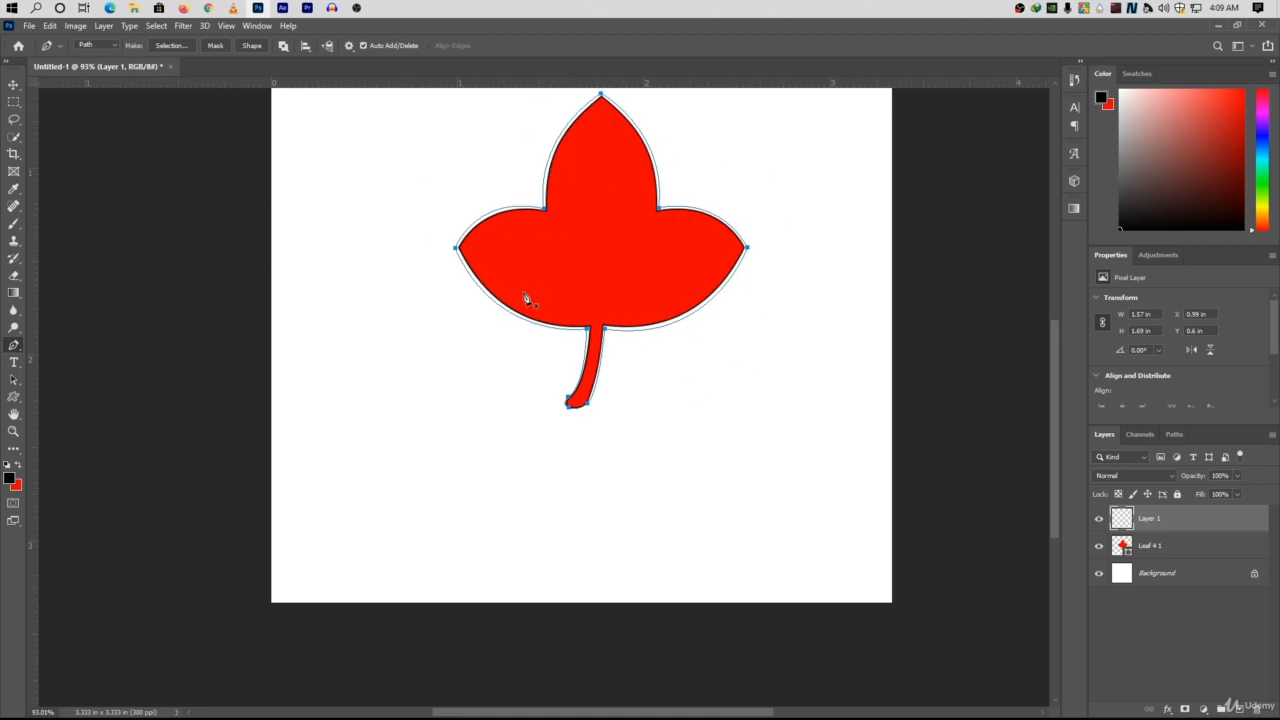
scroll(586, 340, up, 5)
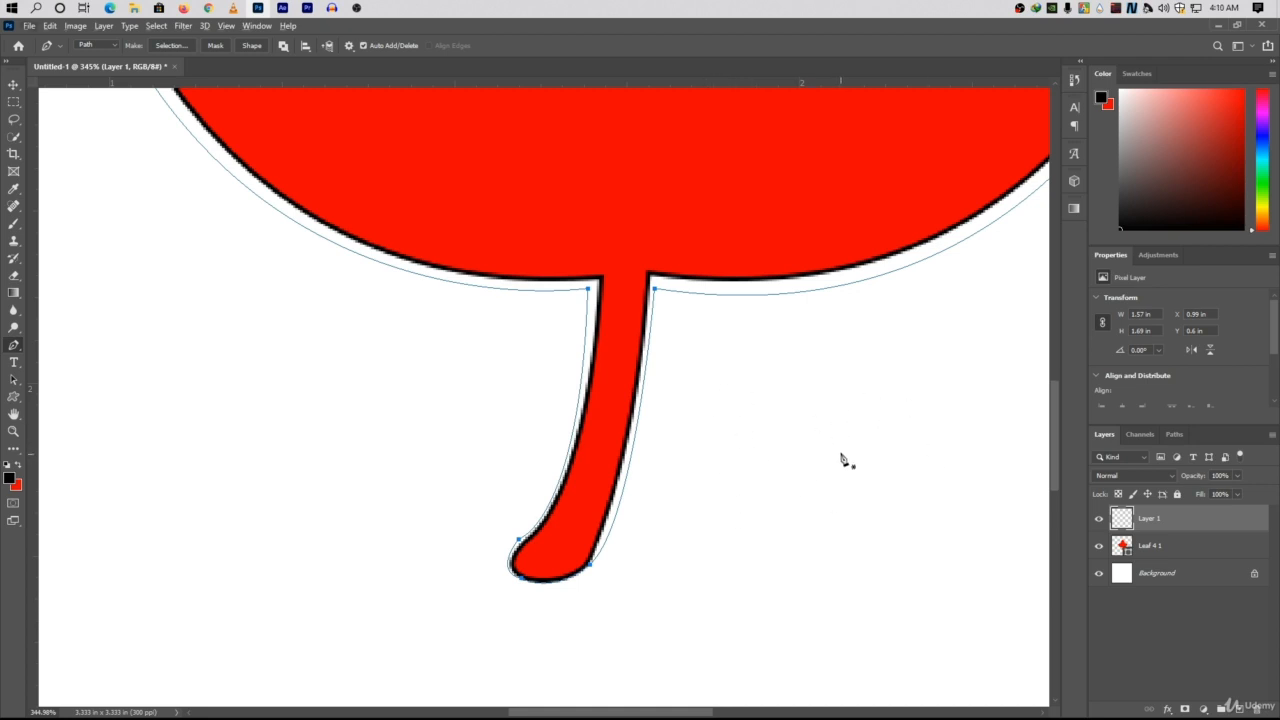
Fill the closed leaf path with red on Layer 1.
scroll(766, 471, down, 5)
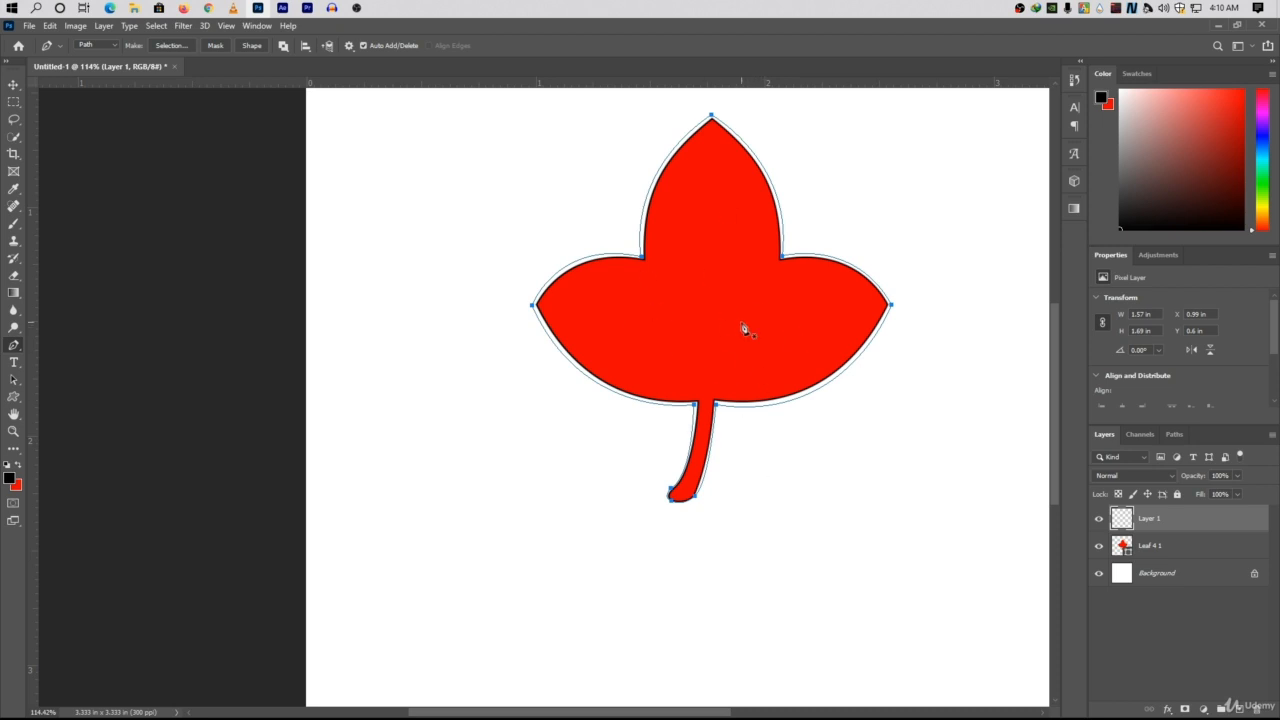
right_click(717, 279)
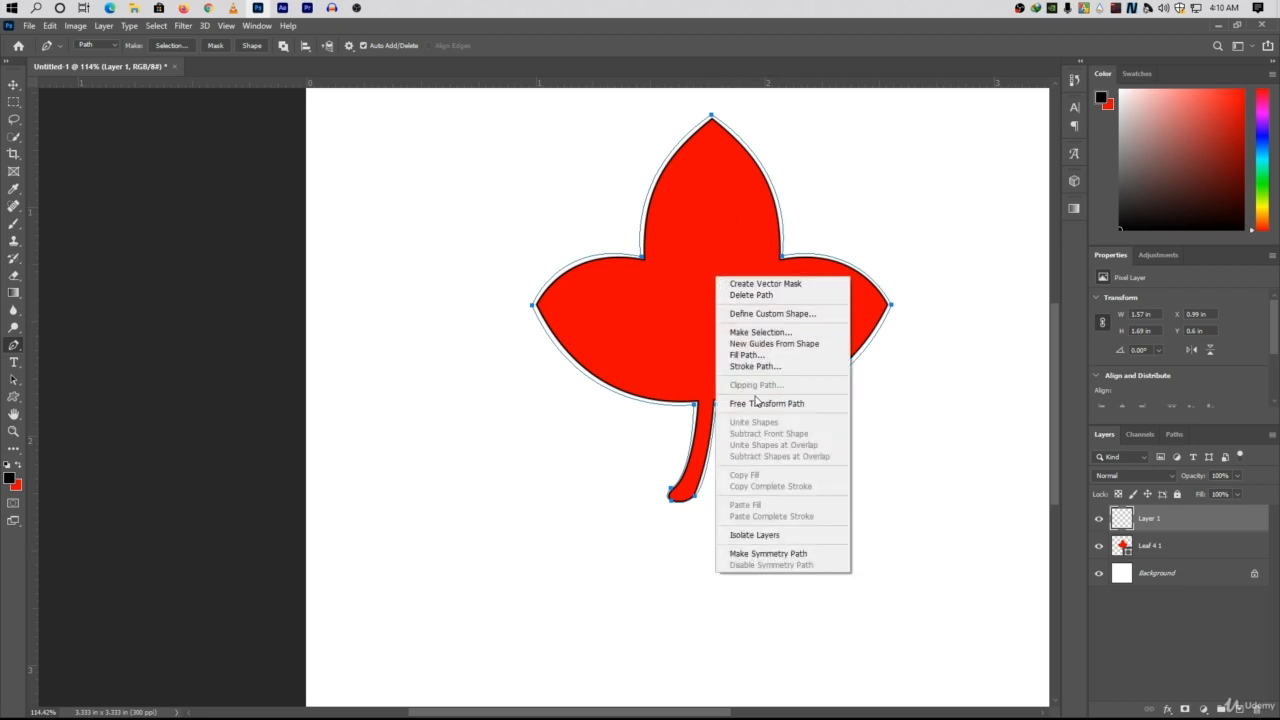
click(770, 347)
click(724, 200)
Stroke the leaf path with the Pencil tool, without simulated pressure.
right_click(701, 284)
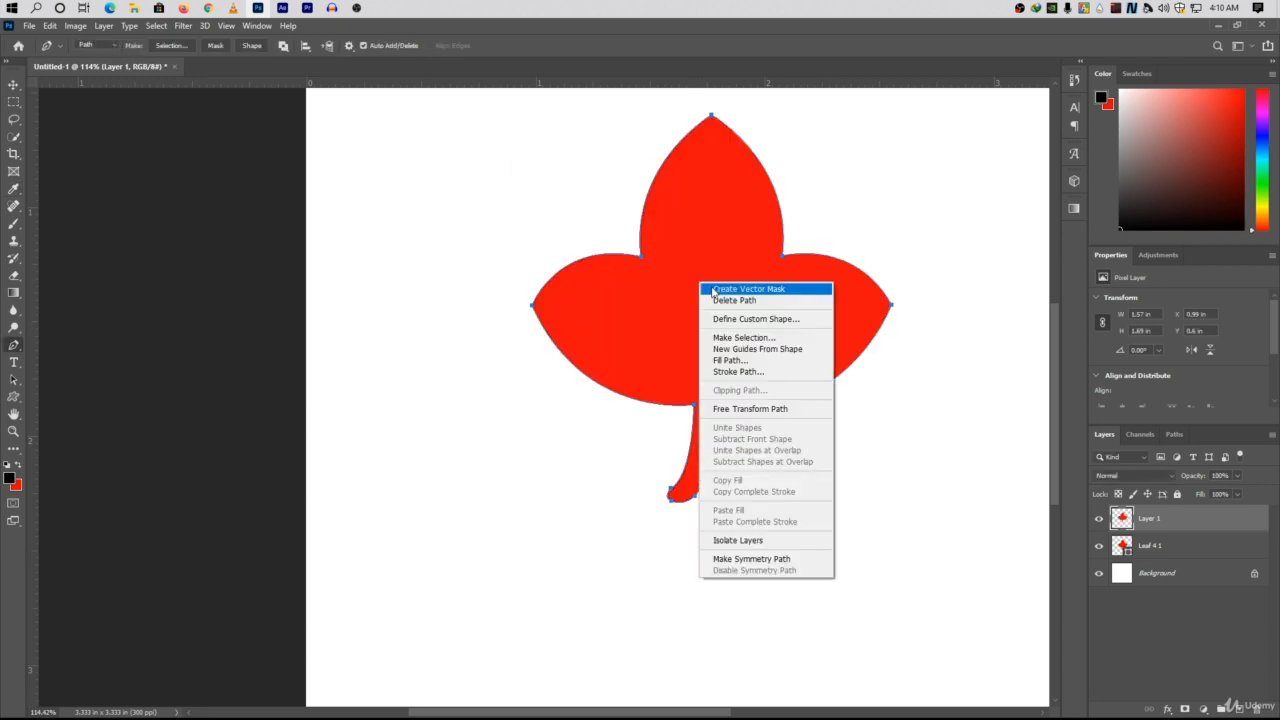
click(737, 372)
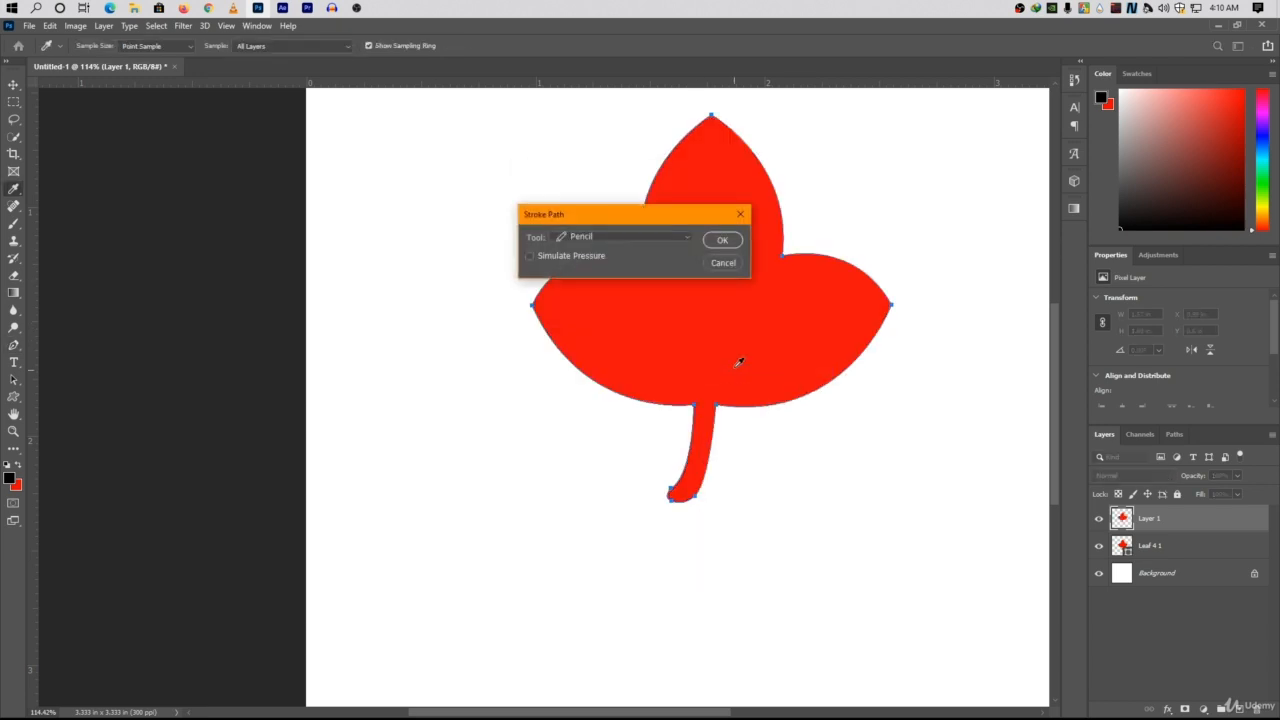
click(722, 241)
Hide the Leaf 4 1 layer and delete the leaf path, keeping Layer 1 selected.
click(1149, 548)
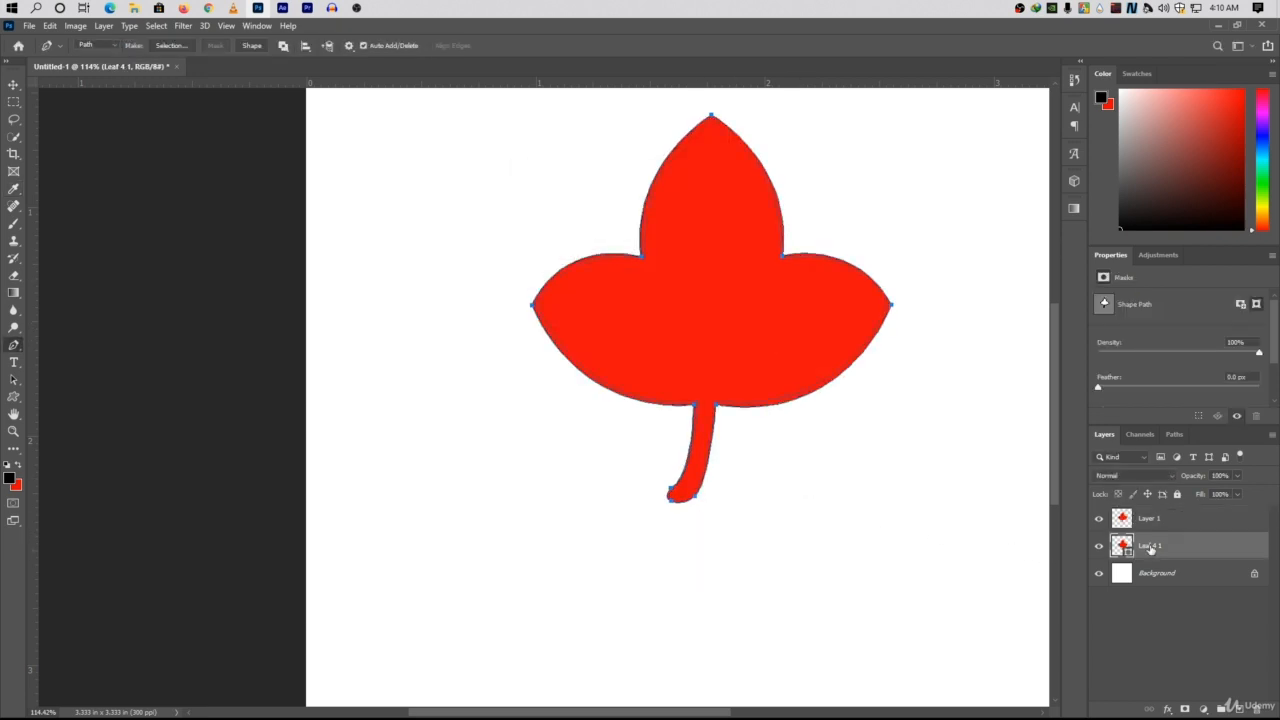
click(1150, 520)
click(1099, 546)
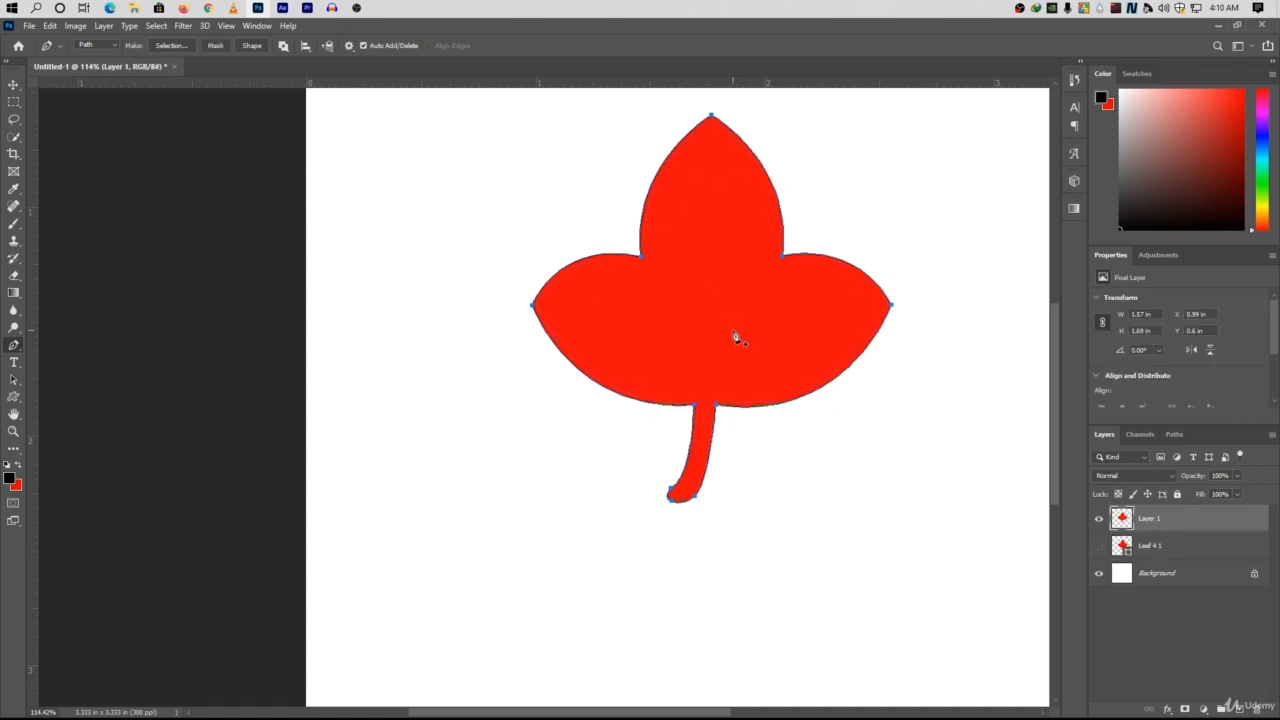
right_click(671, 243)
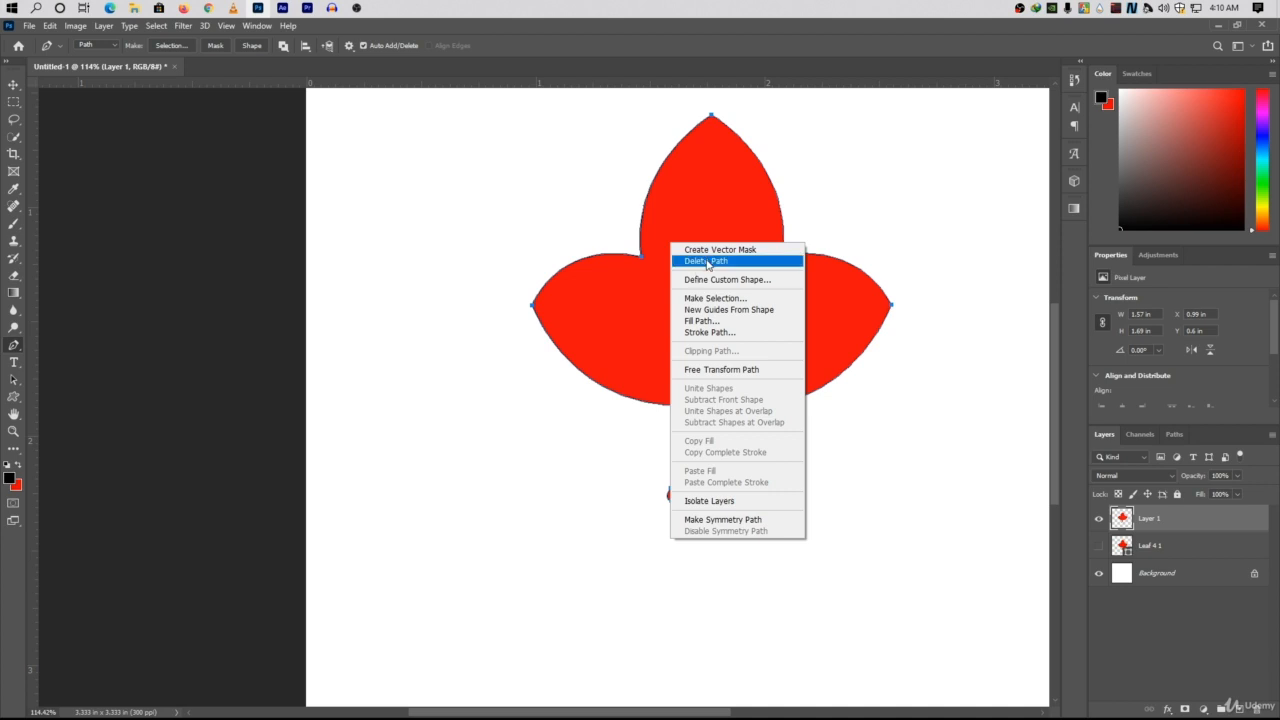
click(707, 261)
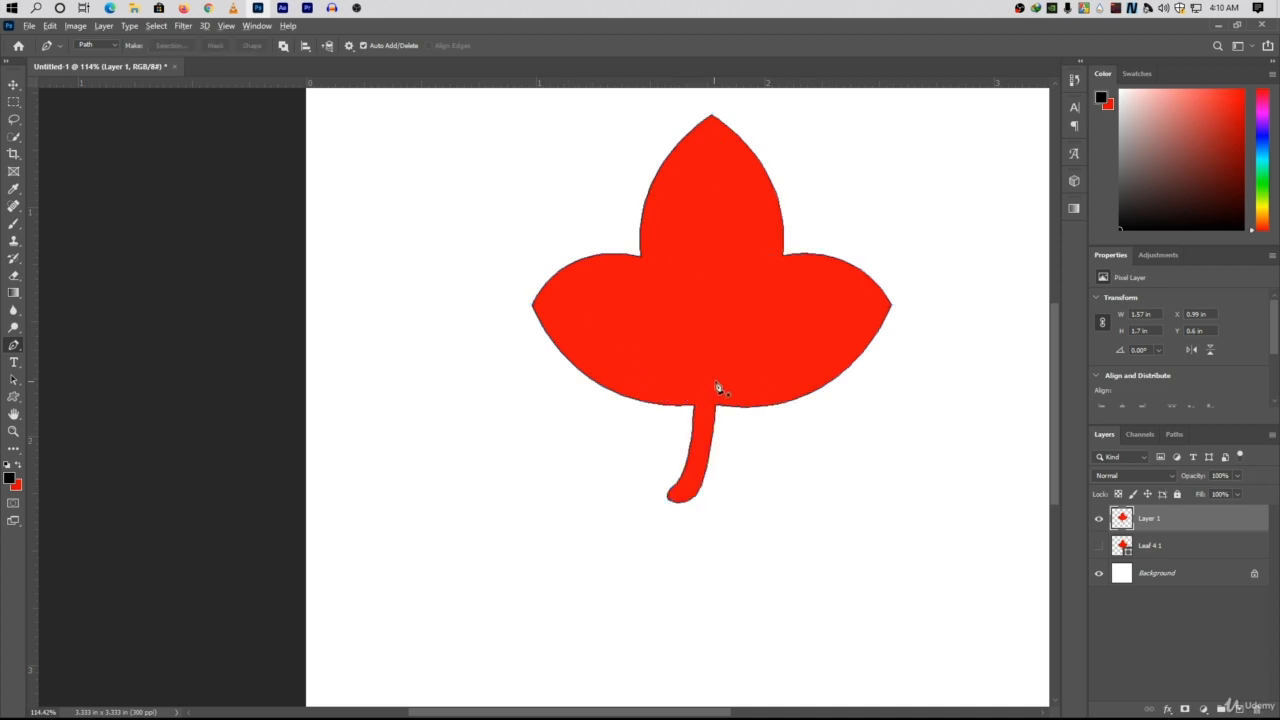
scroll(717, 388, up, 4)
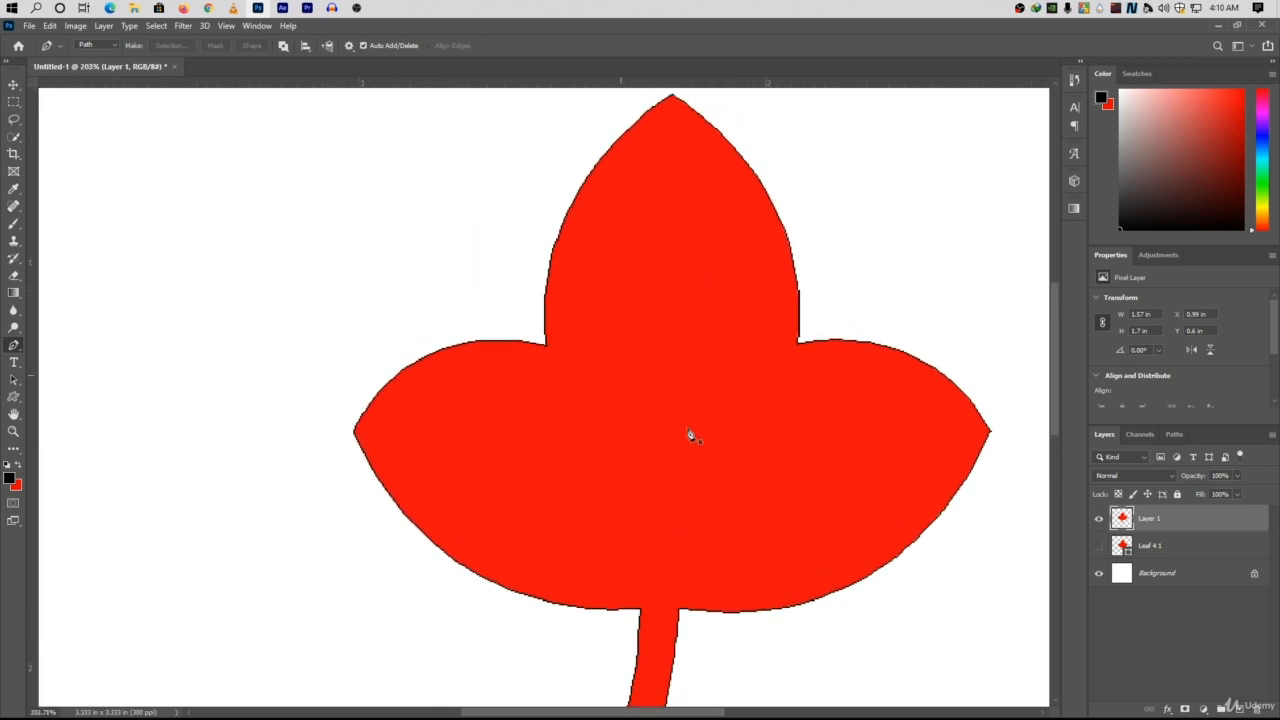
scroll(689, 300, down, 3)
scroll(688, 318, down, 2)
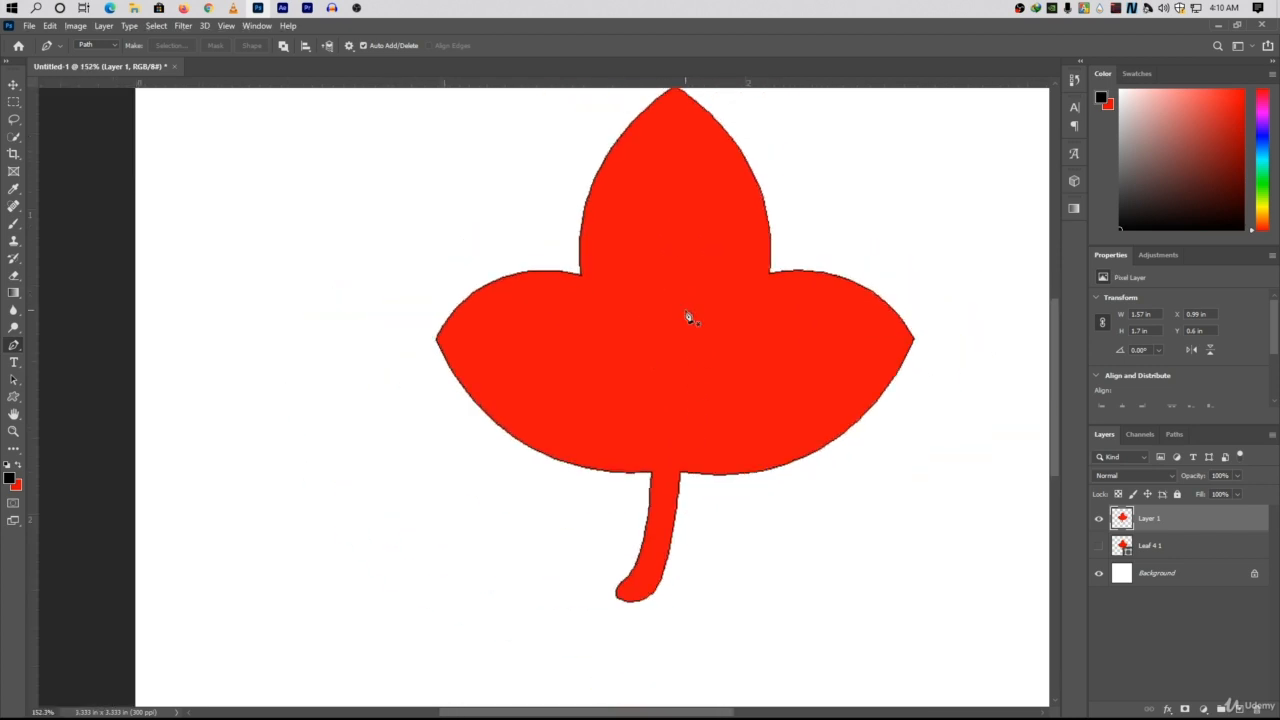
scroll(688, 318, down, 1)
drag(685, 296, 597, 364)
scroll(625, 414, down, 2)
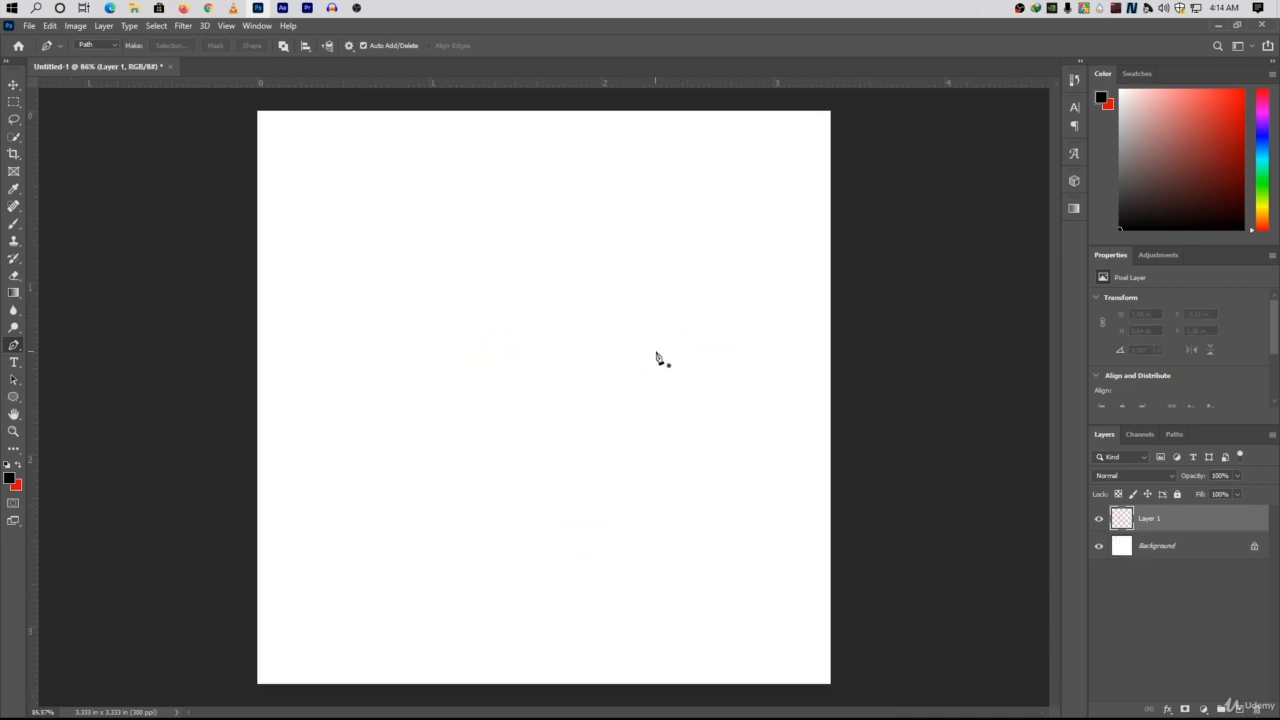
Start a mountain path at the canvas's left edge, curving up to a first peak and down to a valley without outgoing handles.
click(255, 333)
drag(355, 276, 386, 231)
alt+click(356, 276)
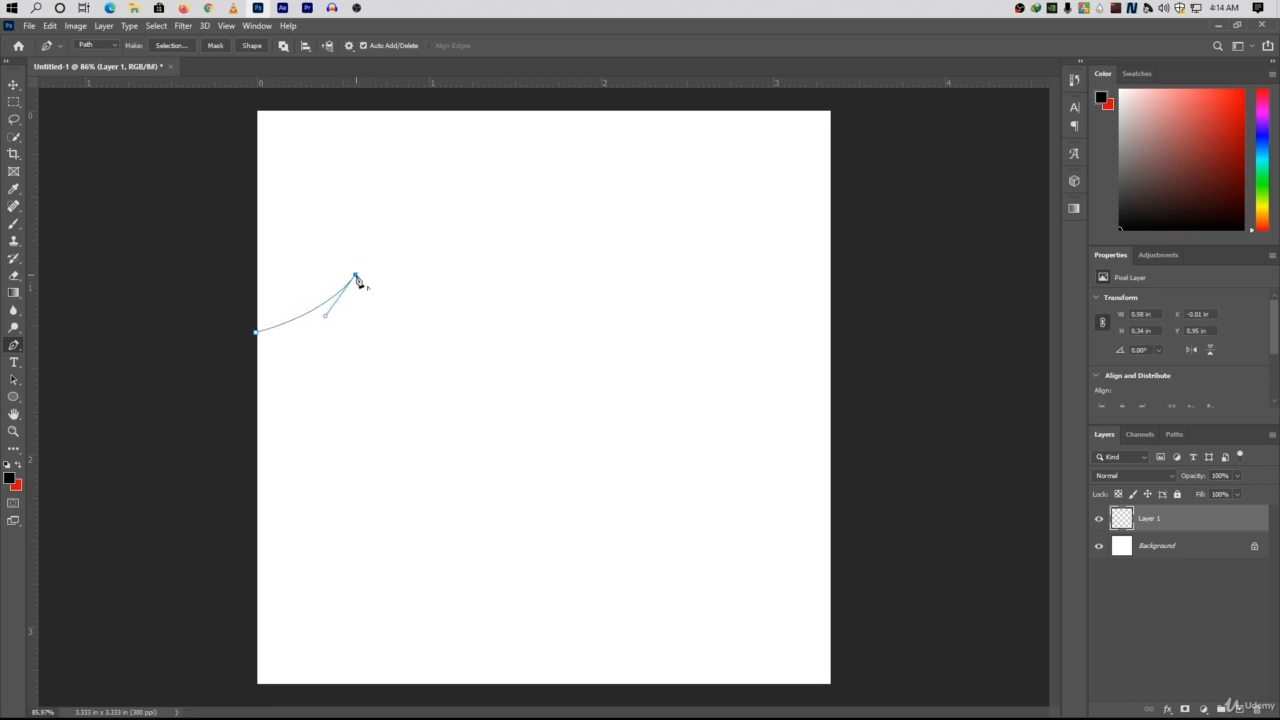
drag(423, 331, 470, 351)
alt+click(423, 333)
Extend the mountain path over a second peak and a taller third peak, ending in a valley and removing outgoing handles.
drag(523, 271, 580, 220)
alt+click(523, 271)
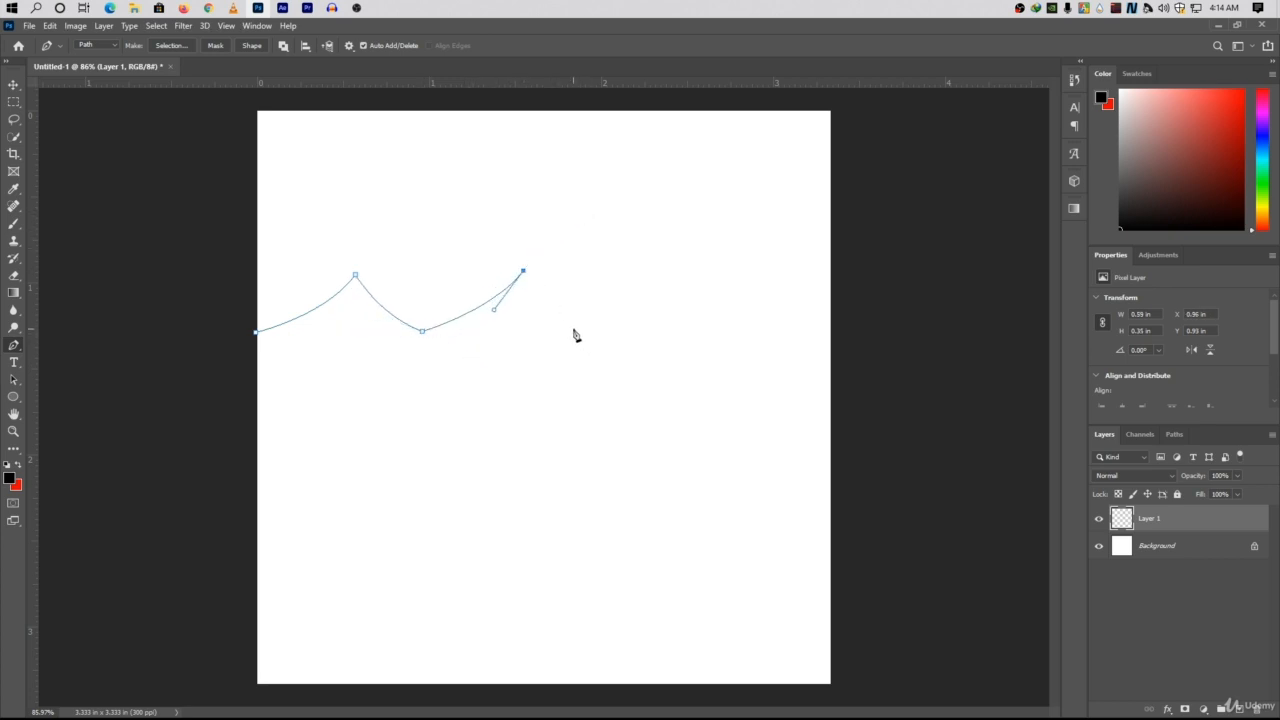
drag(557, 327, 593, 349)
drag(638, 243, 676, 189)
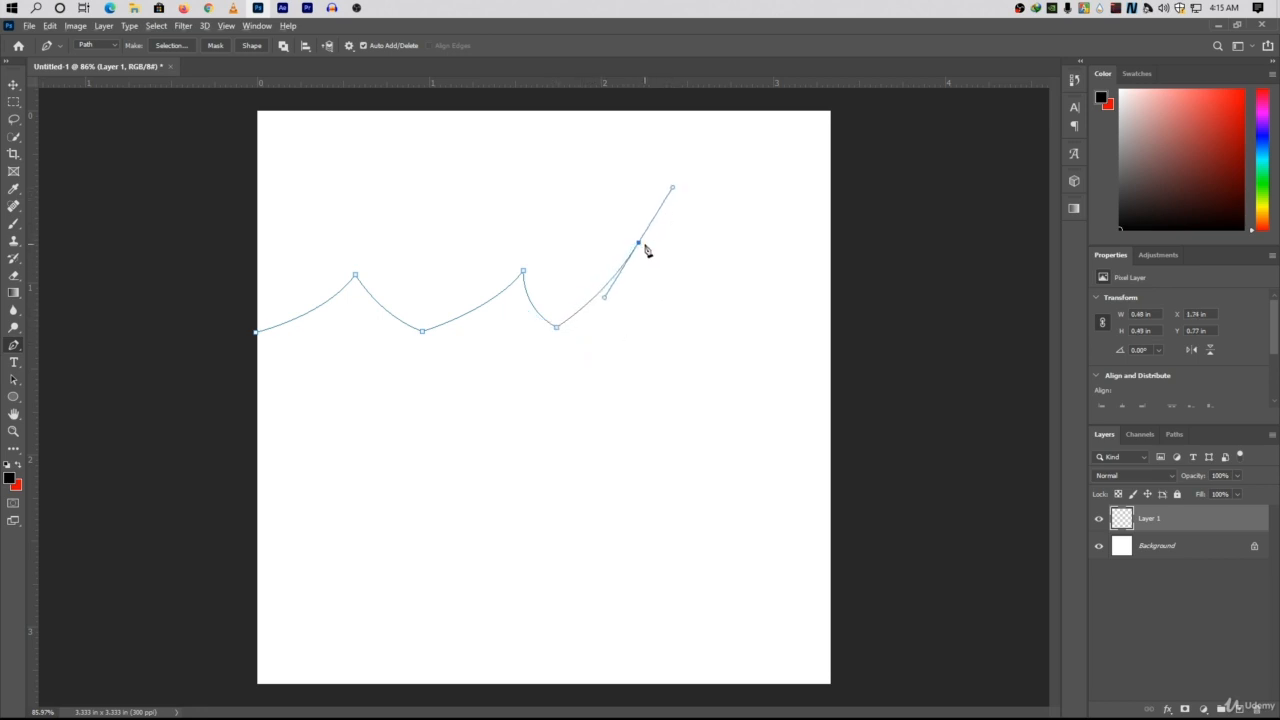
alt+click(638, 243)
drag(770, 323, 857, 329)
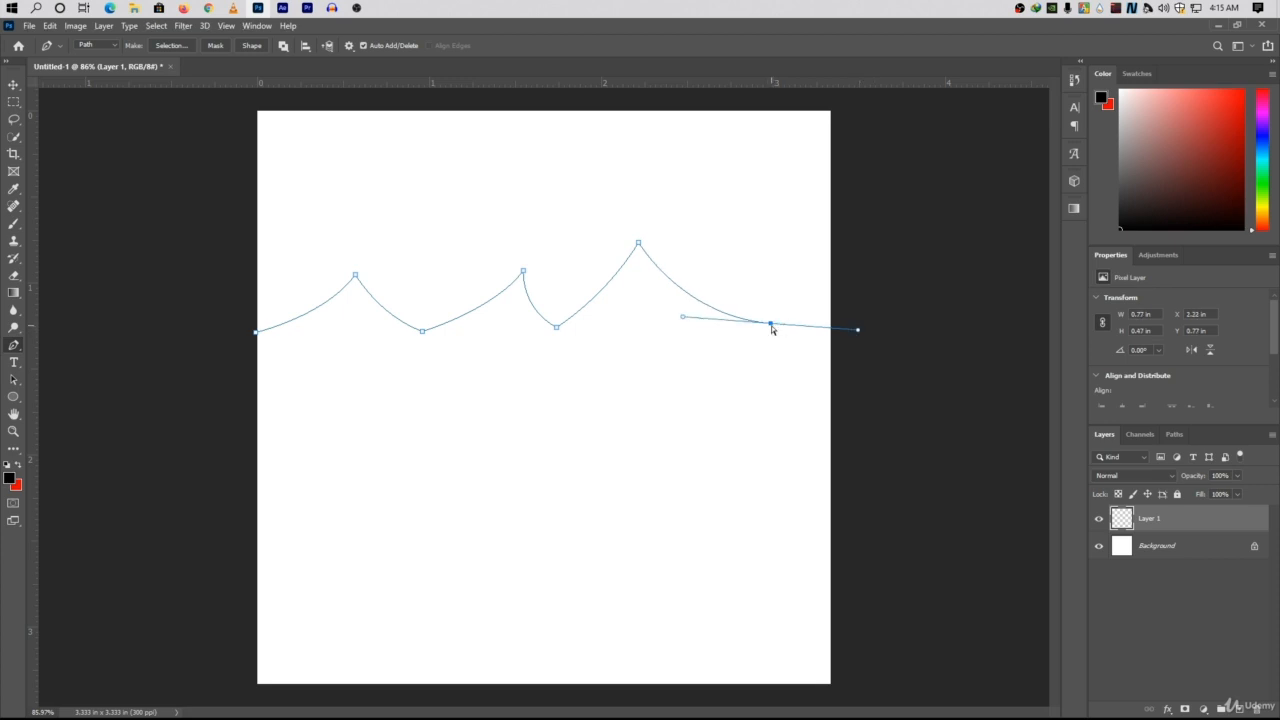
alt+click(771, 324)
Add a narrow fourth peak ending just past the canvas's right edge and close the path at its starting anchor.
drag(800, 266, 820, 220)
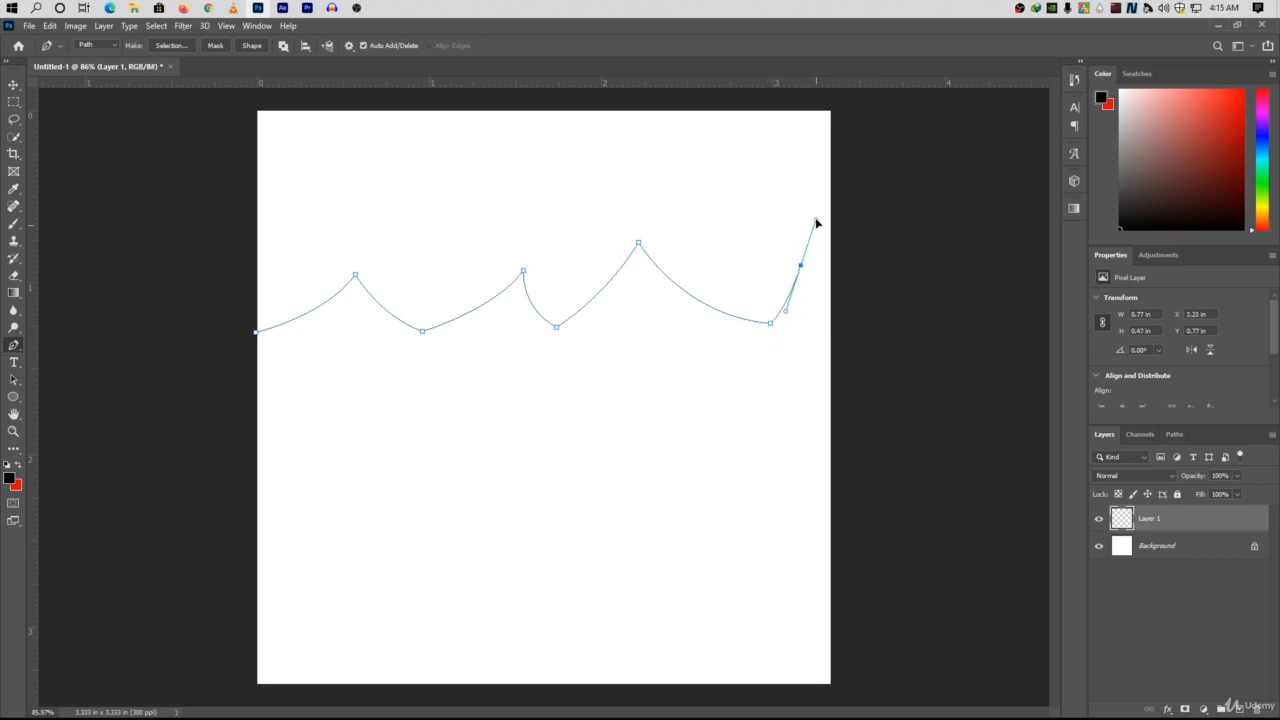
alt+click(801, 268)
drag(836, 329, 866, 341)
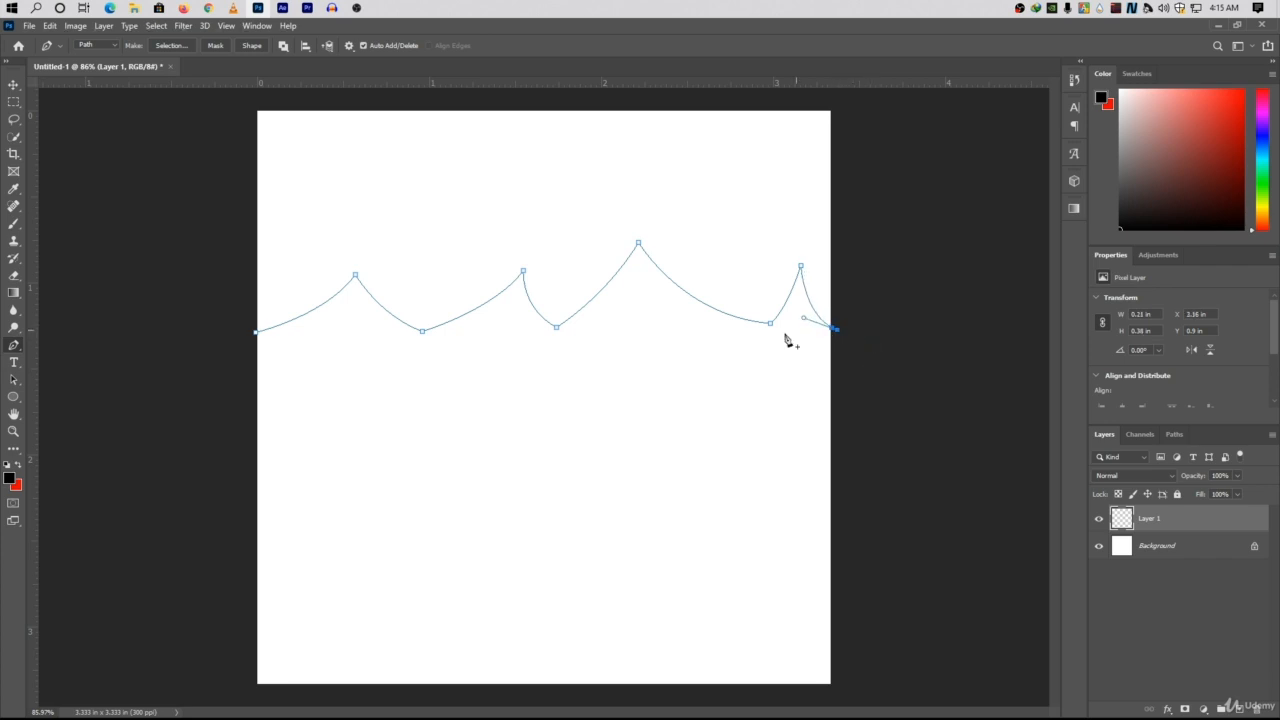
click(256, 333)
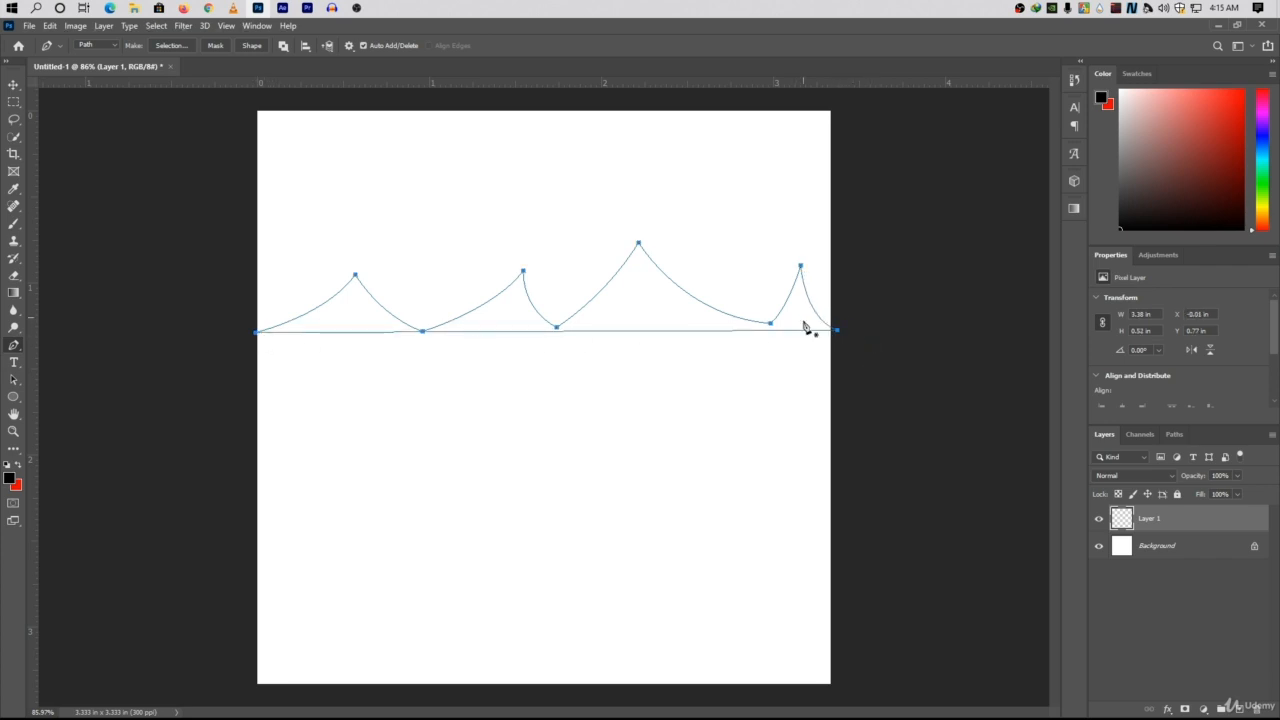
Fill the mountain path with the custom green #27ba65 at 100% opacity.
right_click(637, 297)
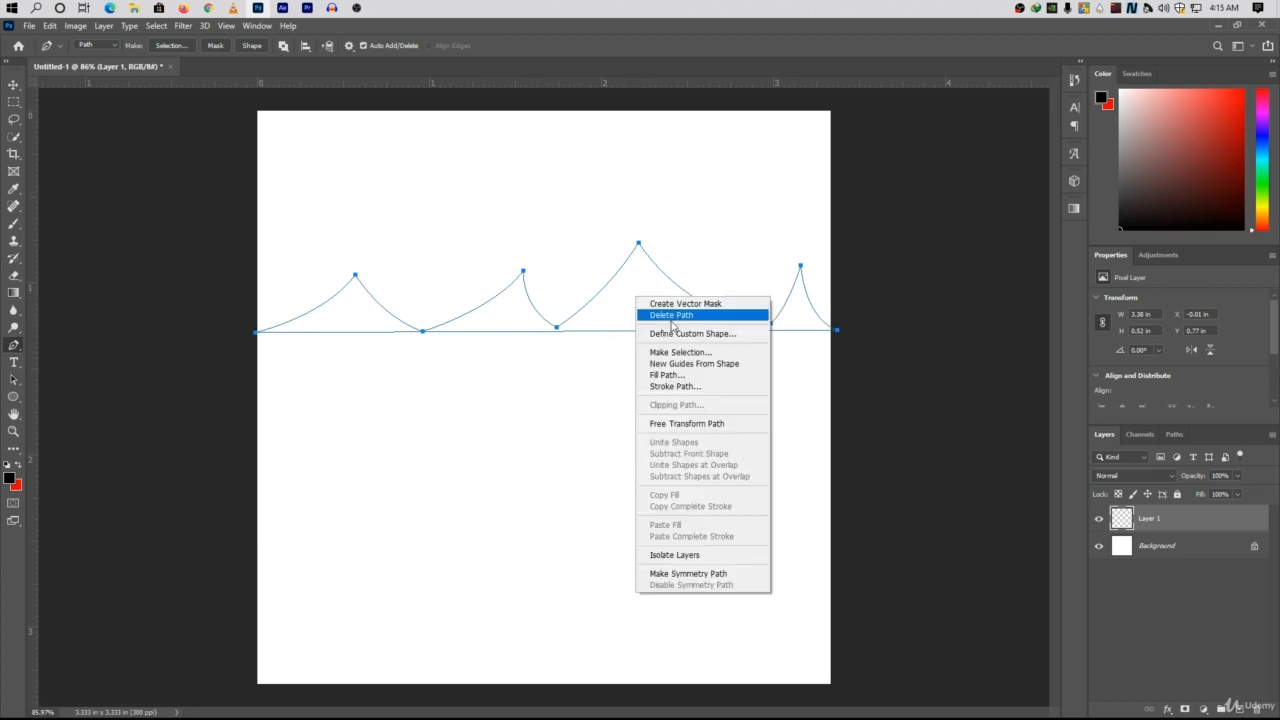
click(670, 376)
click(642, 202)
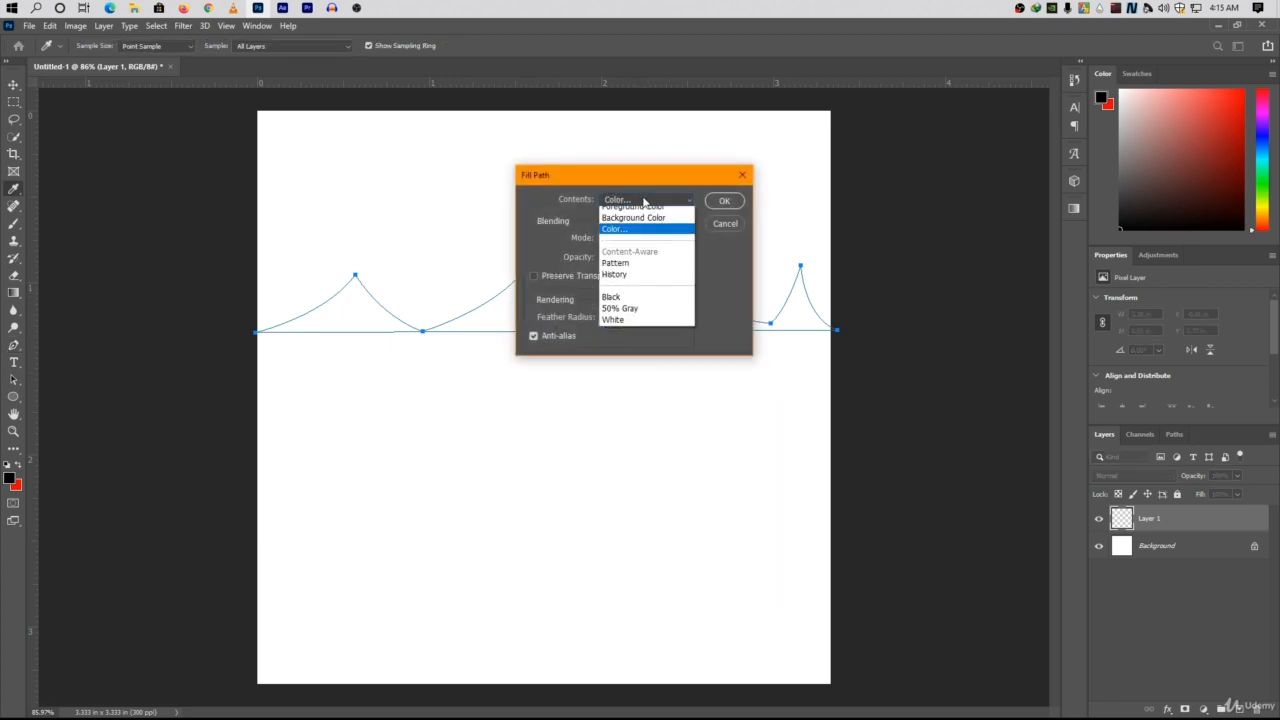
click(614, 235)
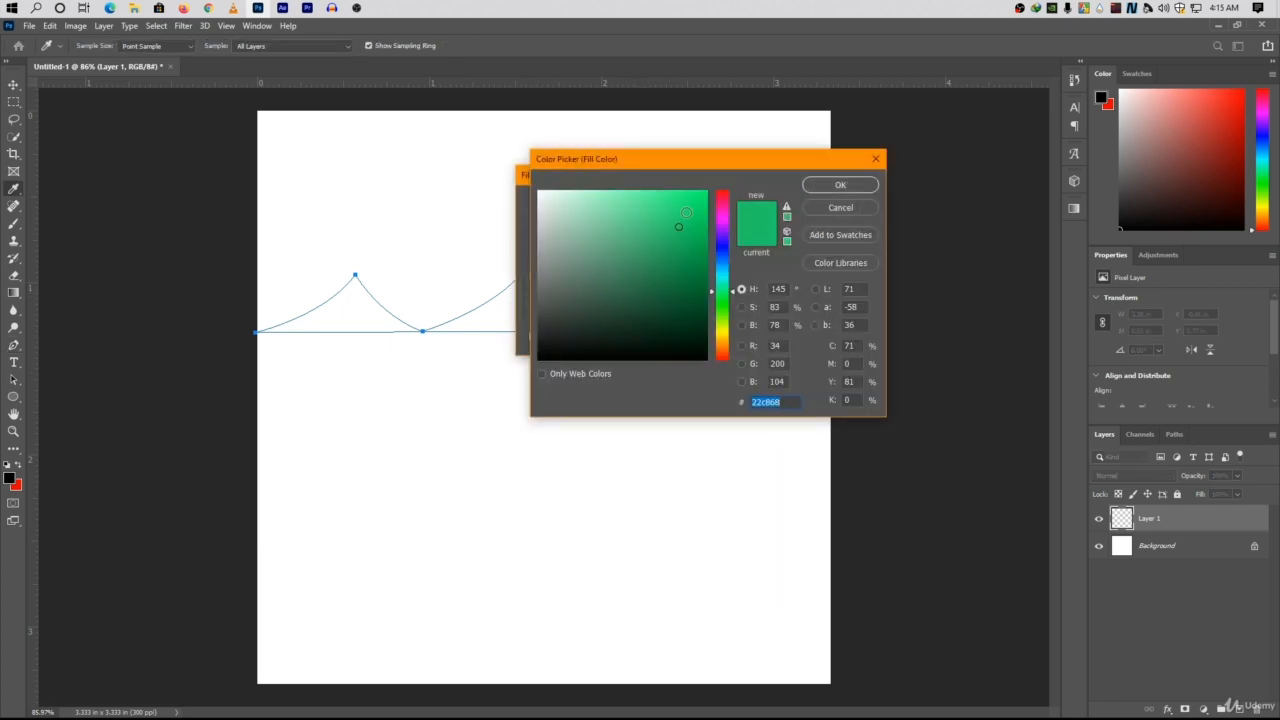
drag(686, 212, 687, 222)
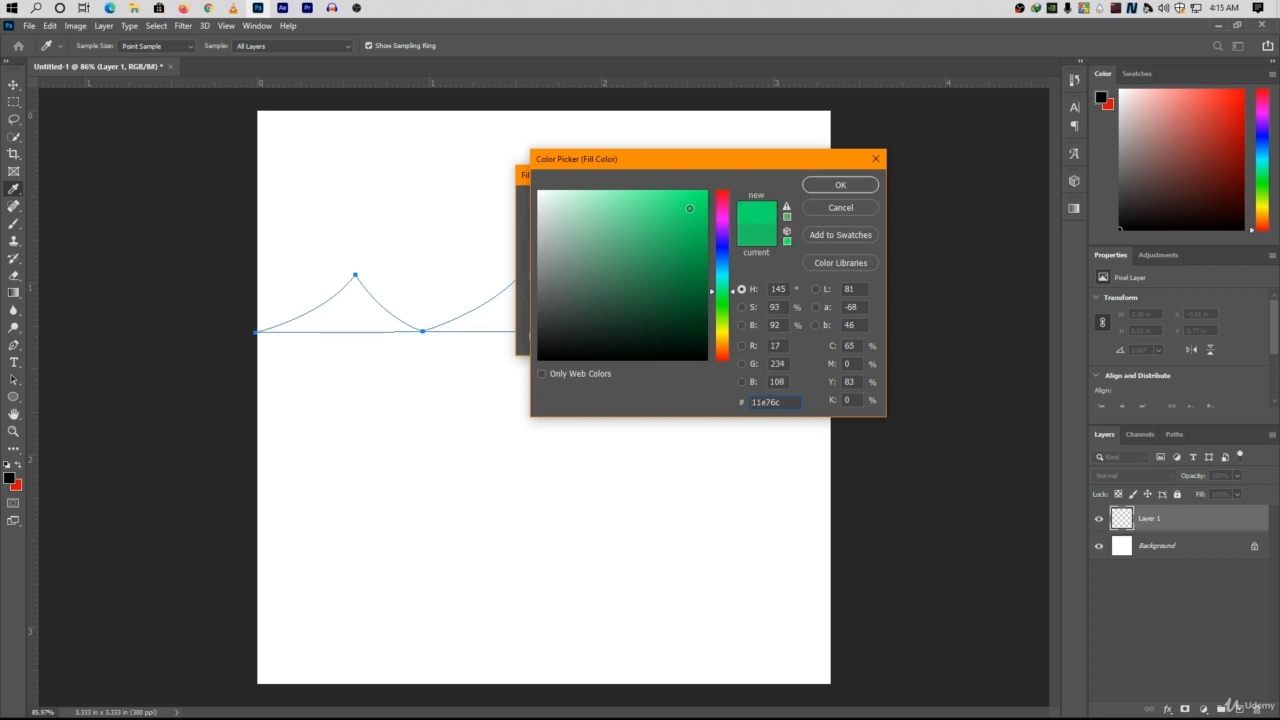
drag(689, 208, 671, 236)
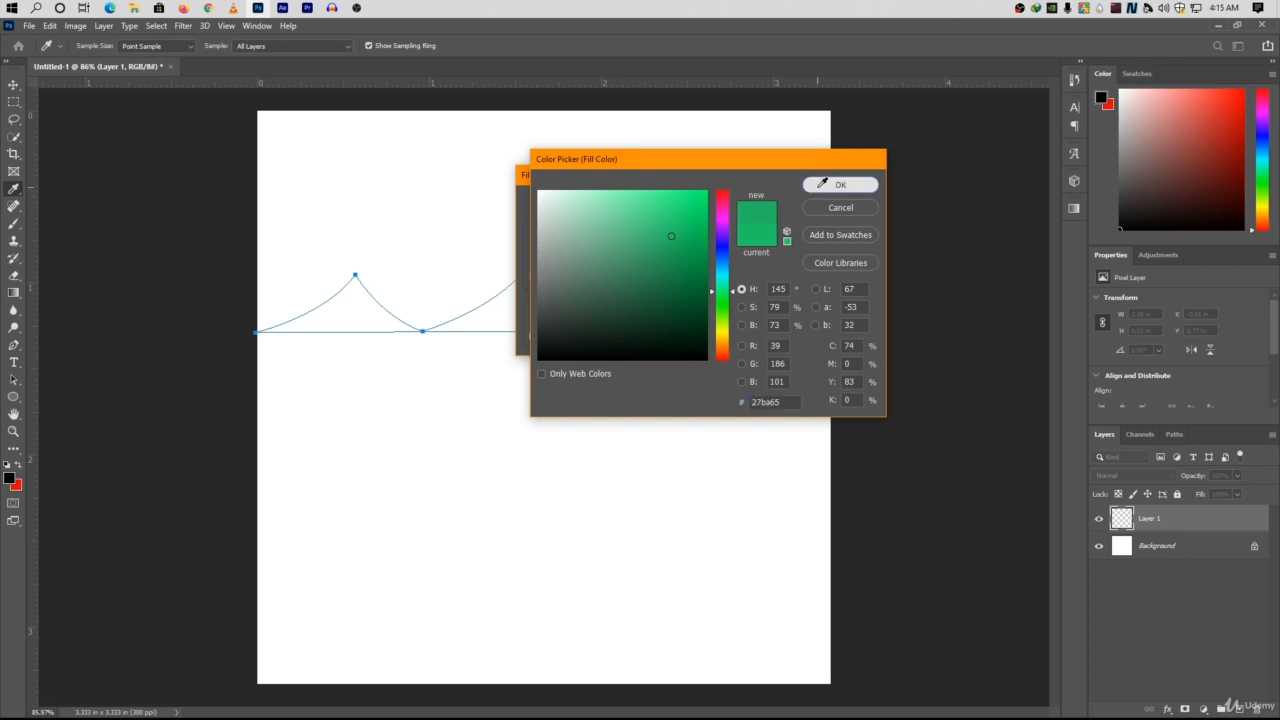
click(822, 184)
click(722, 202)
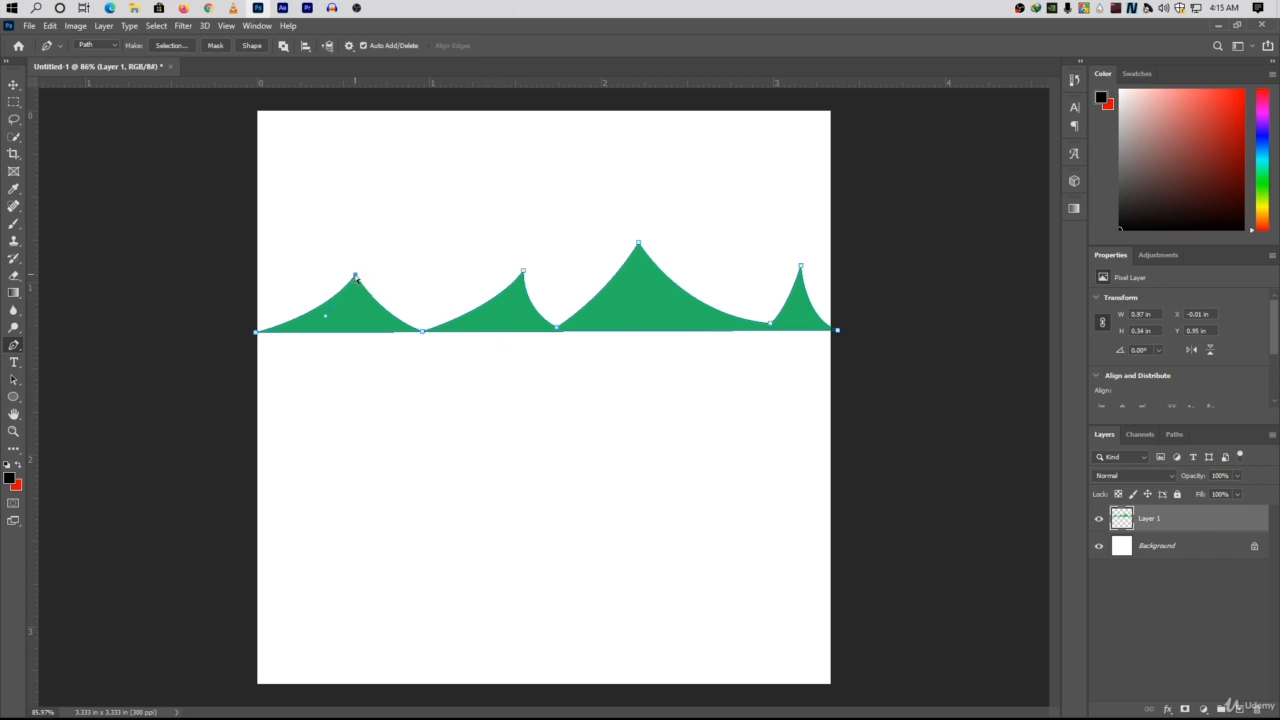
Move the peak anchors of the mountain path slightly down so they sit inside the green fill.
drag(355, 276, 354, 283)
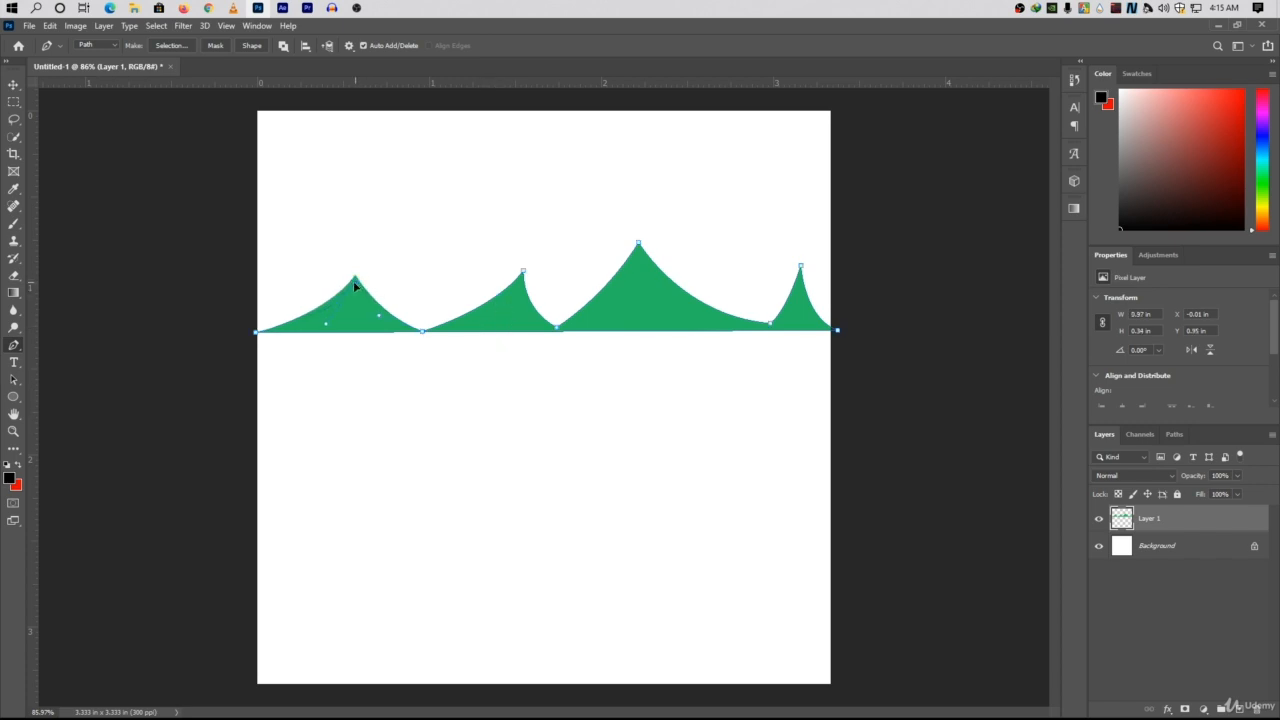
ctrl+click(523, 272)
ctrl+click(800, 267)
drag(802, 271, 802, 279)
Fill the lowered mountain path with a brighter green at 100% opacity.
right_click(631, 286)
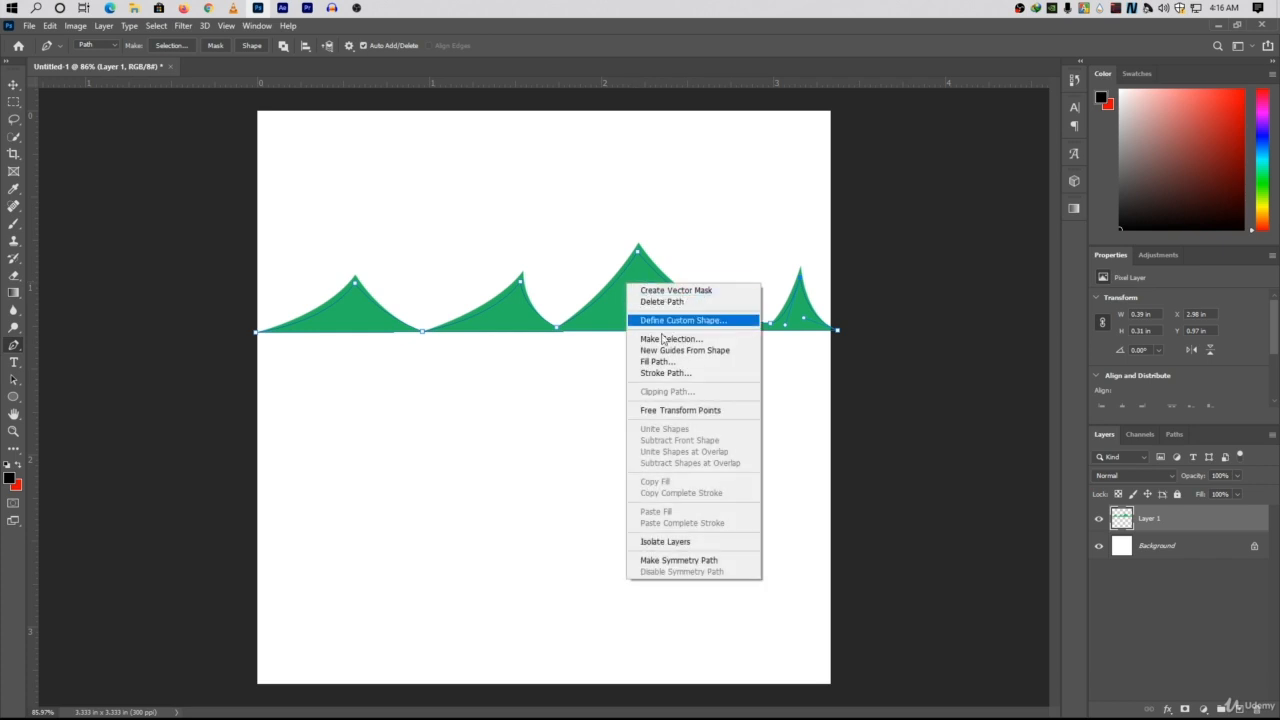
click(660, 356)
click(645, 199)
click(640, 240)
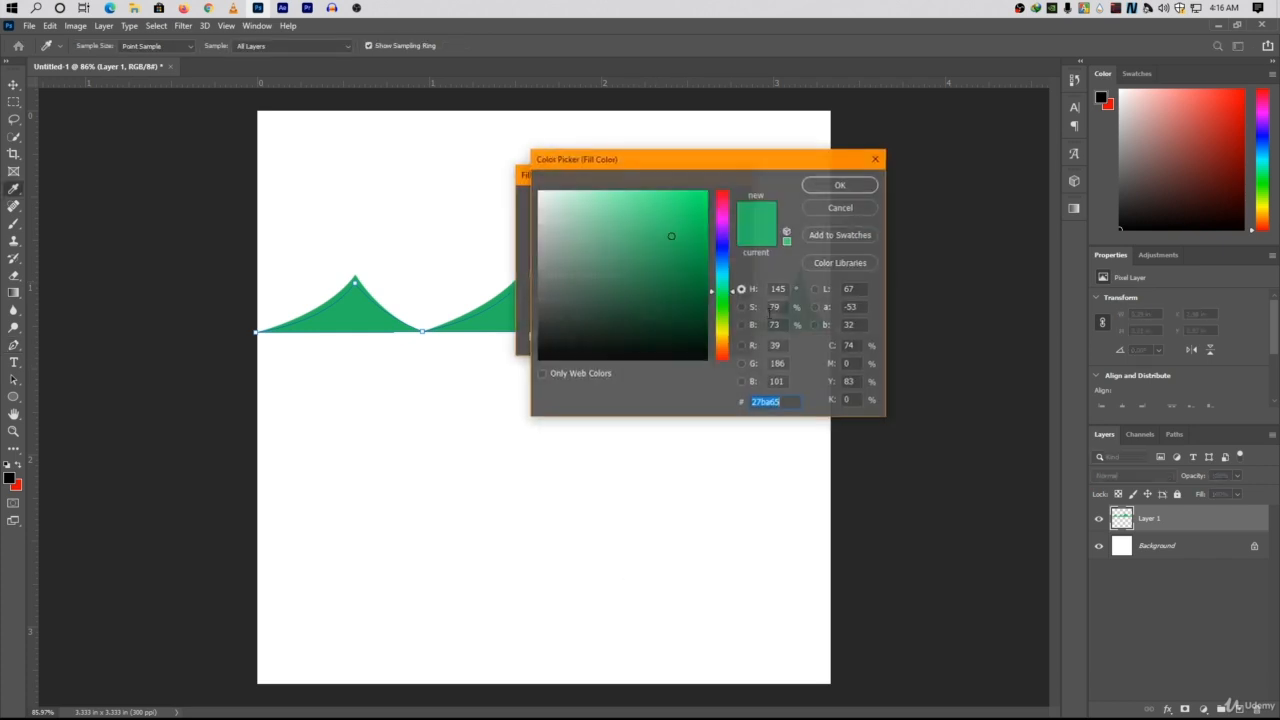
click(843, 185)
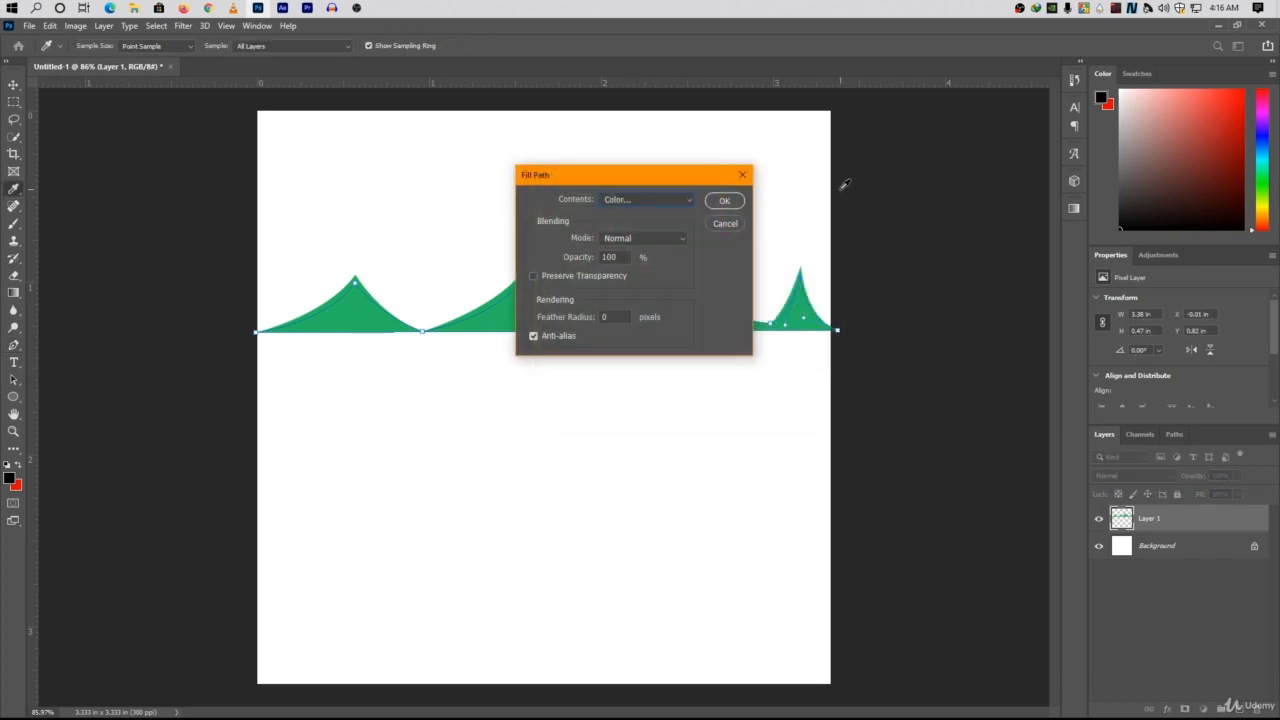
click(725, 203)
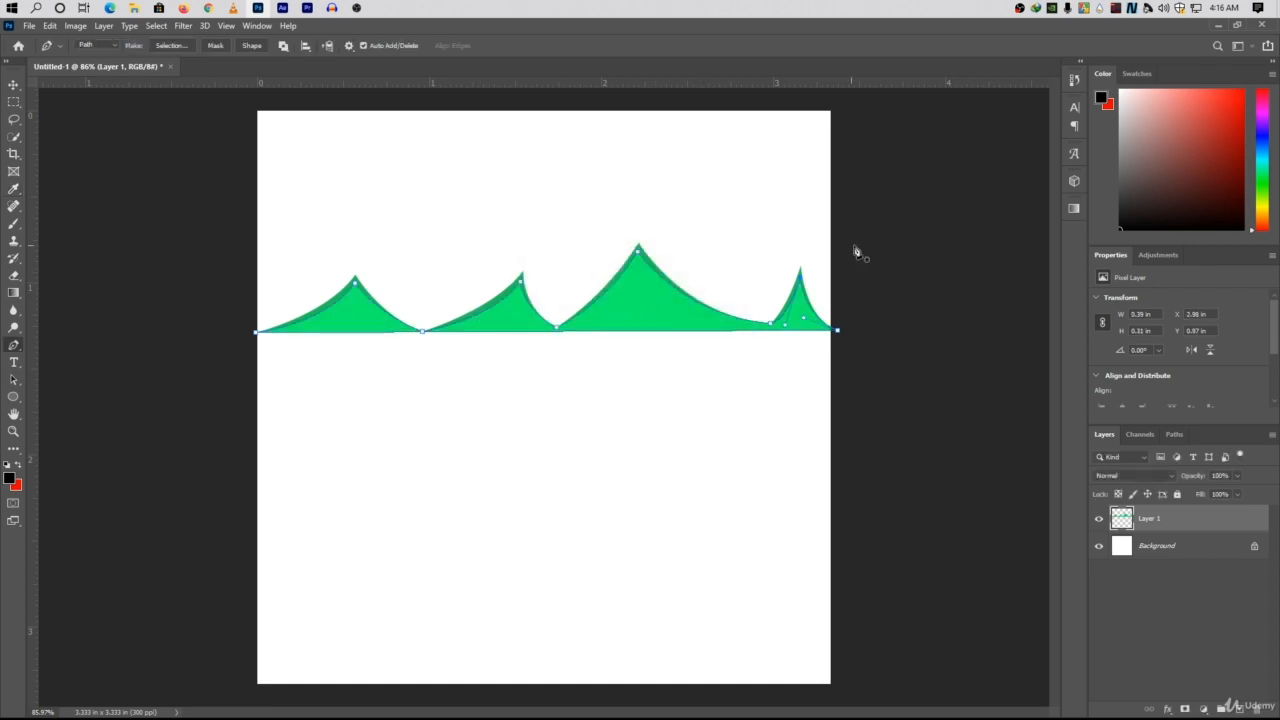
Delete the finished mountain path, leaving only its green fills on the layer.
right_click(647, 305)
click(740, 318)
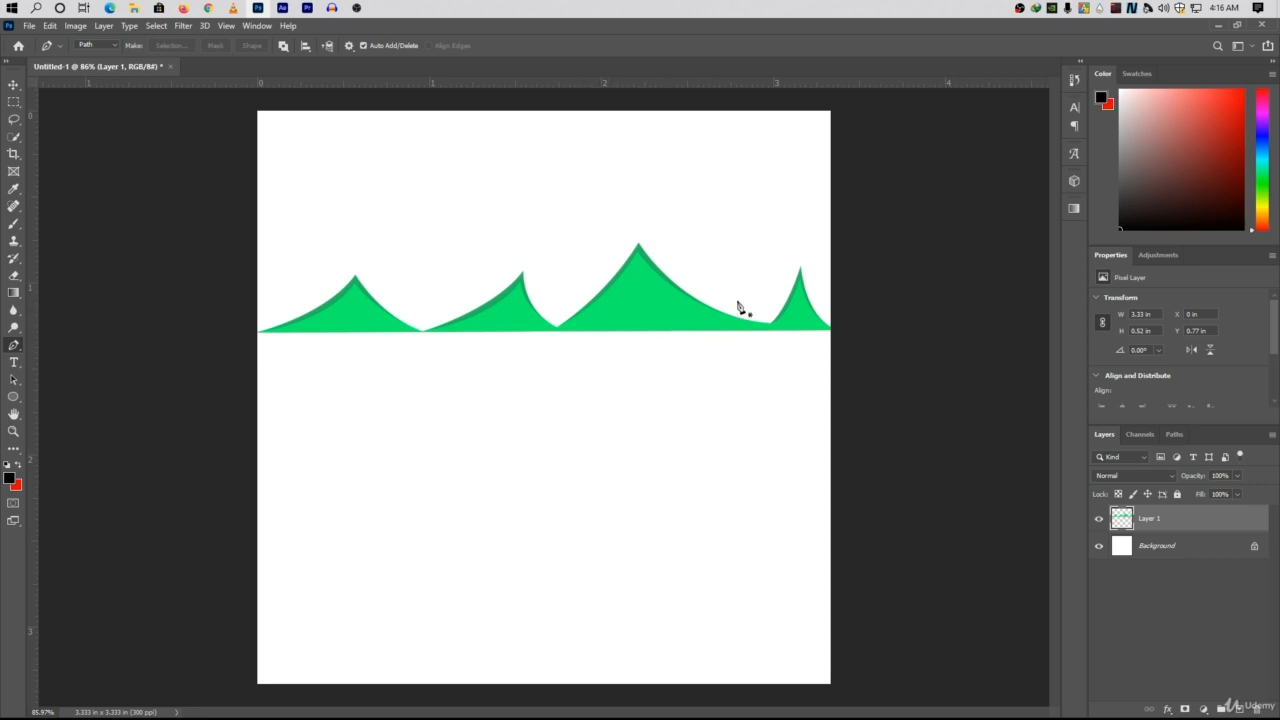
Draw a circle about 128 px in diameter over the tip of the tallest peak with the Ellipse tool.
key(u)
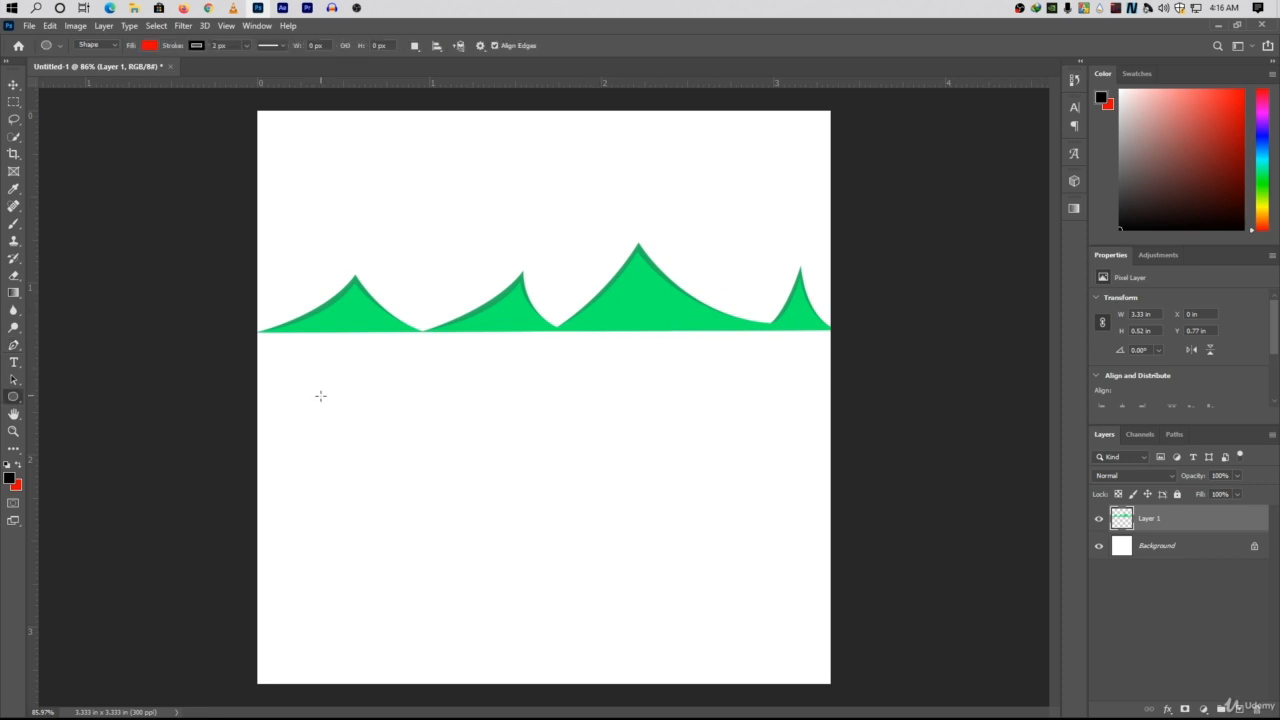
right_click(8, 400)
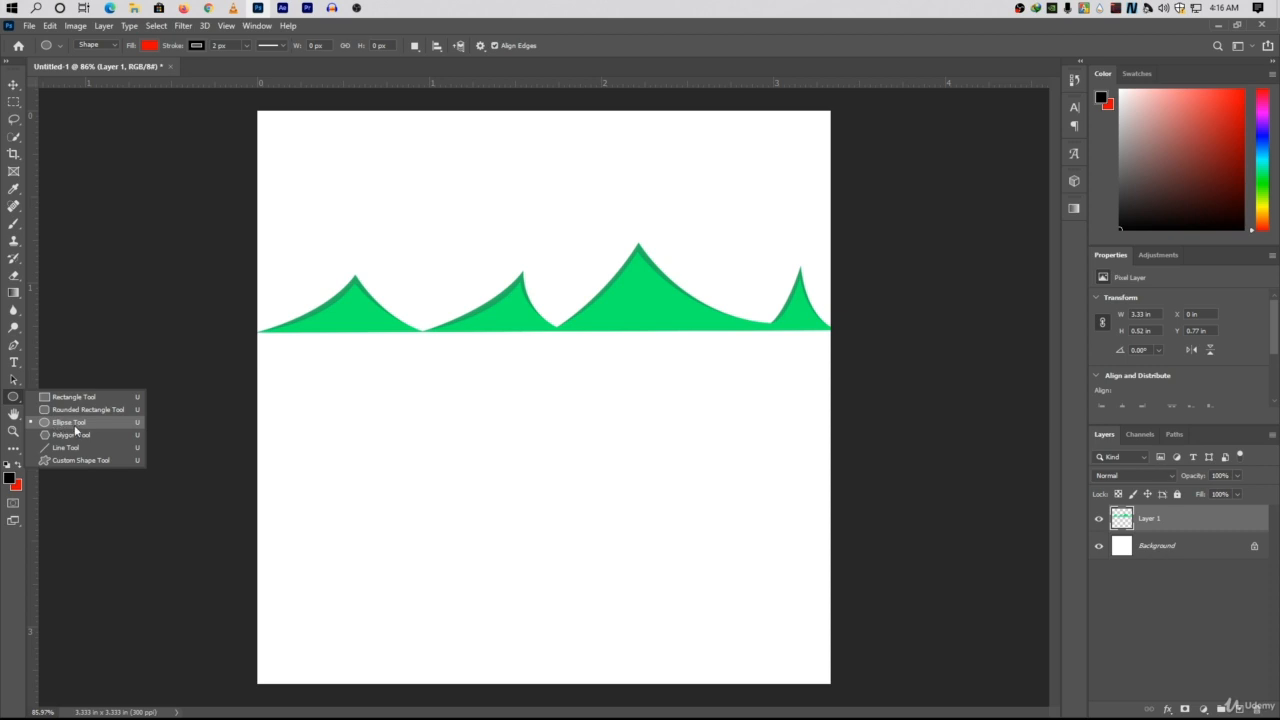
click(70, 424)
right_click(16, 400)
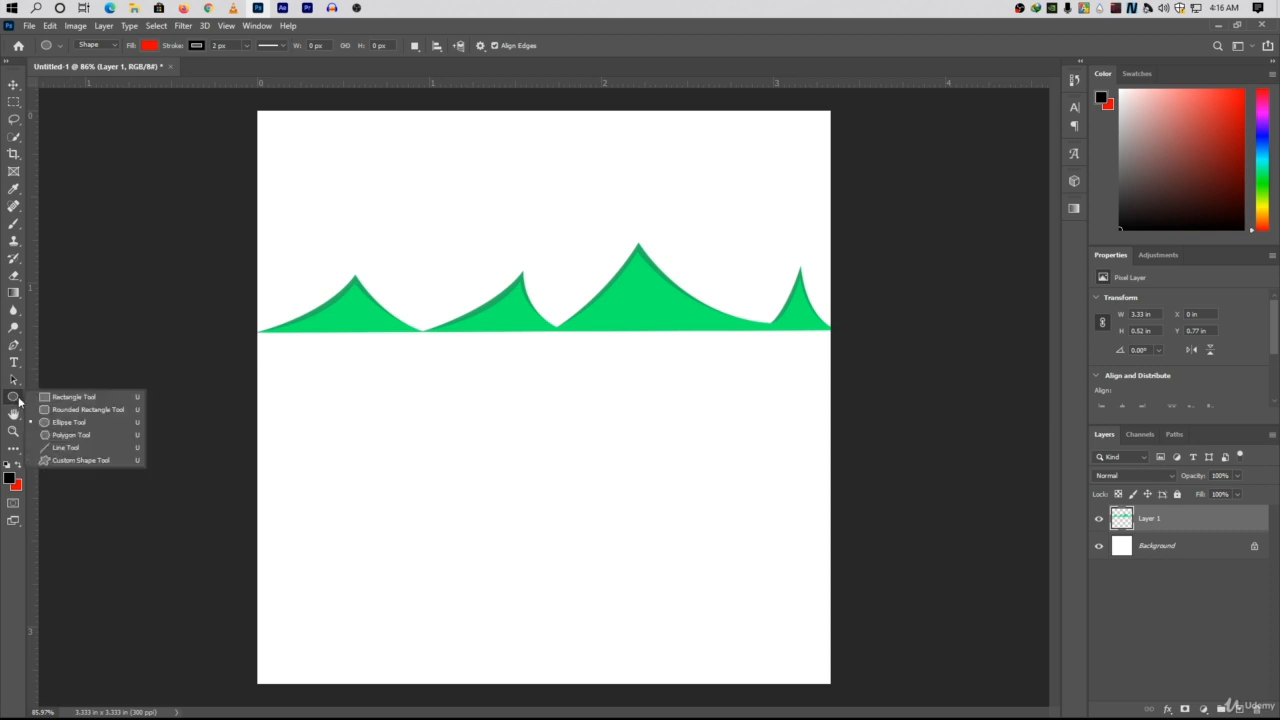
click(78, 423)
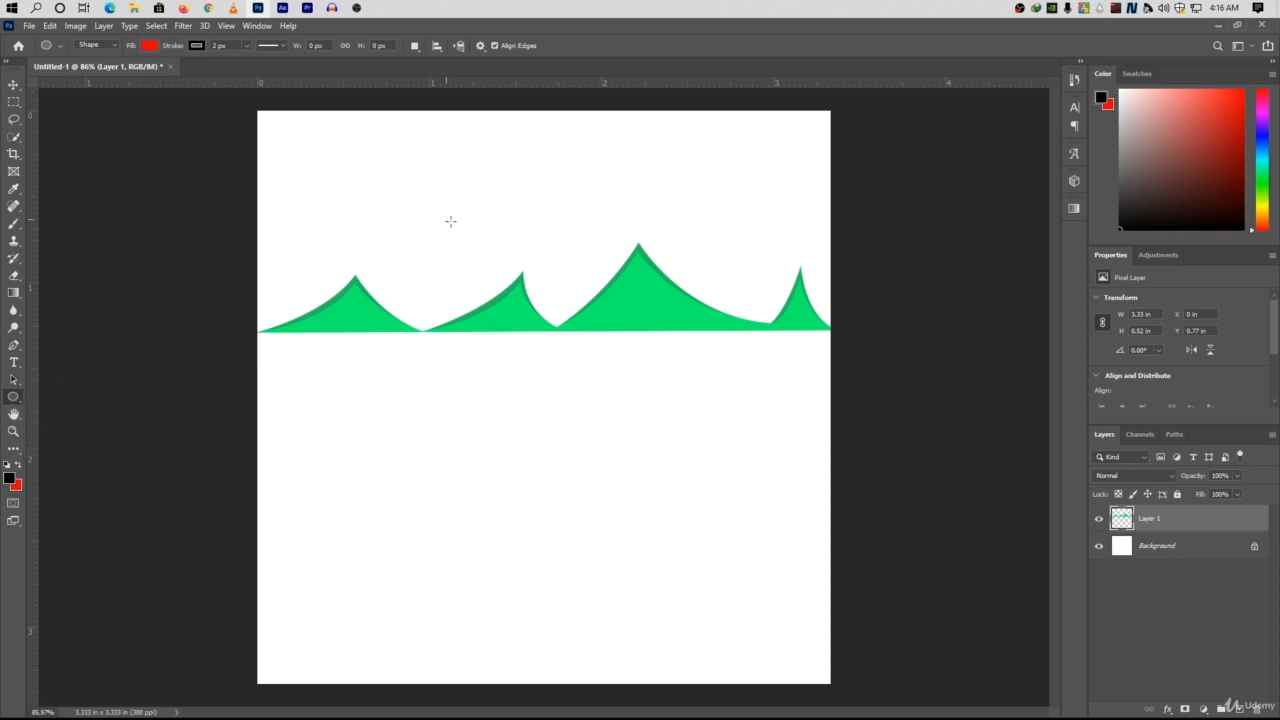
drag(582, 194, 654, 266)
Remove the circle's stroke and set its fill to orange #ff7800.
click(197, 46)
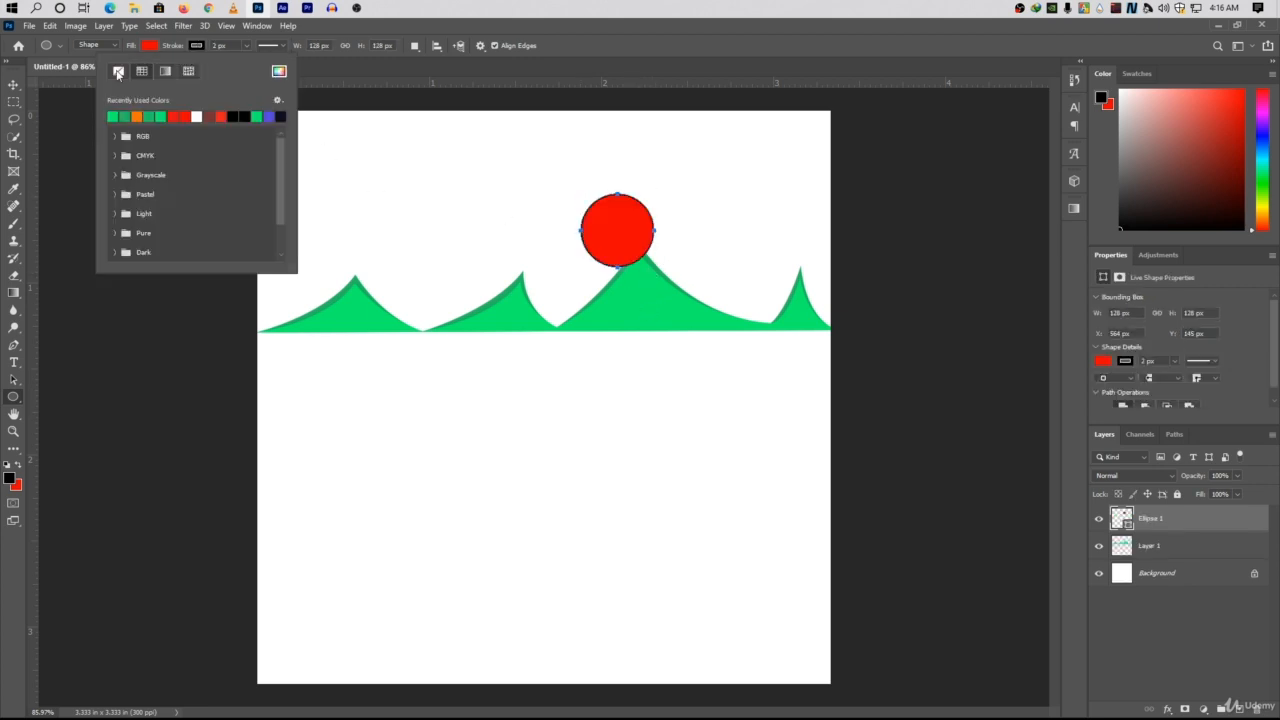
click(118, 72)
click(149, 46)
click(231, 71)
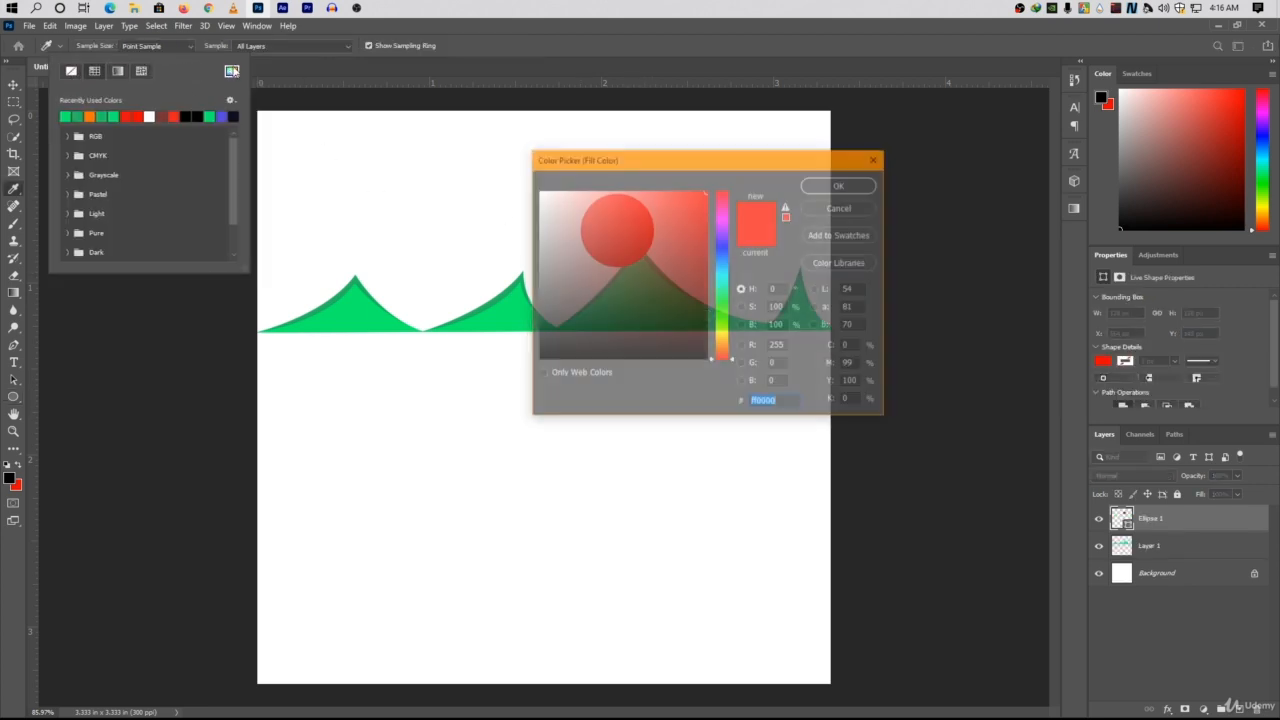
drag(729, 326, 727, 350)
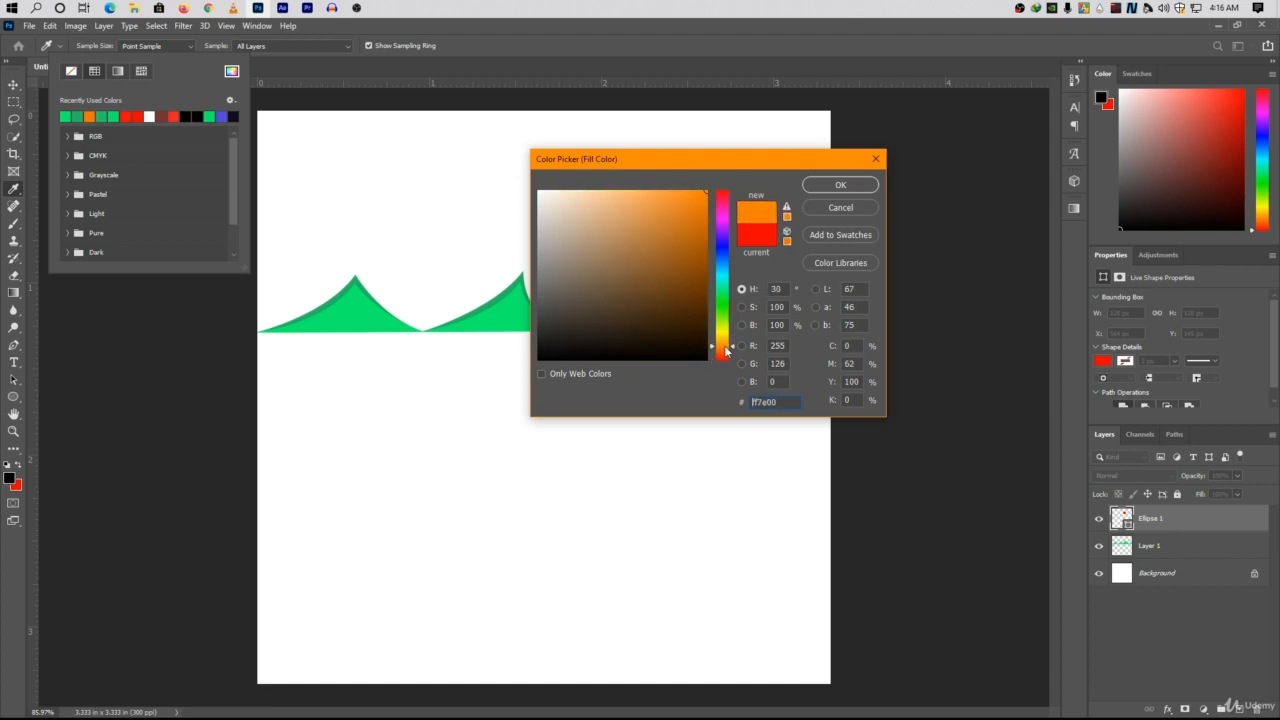
click(828, 187)
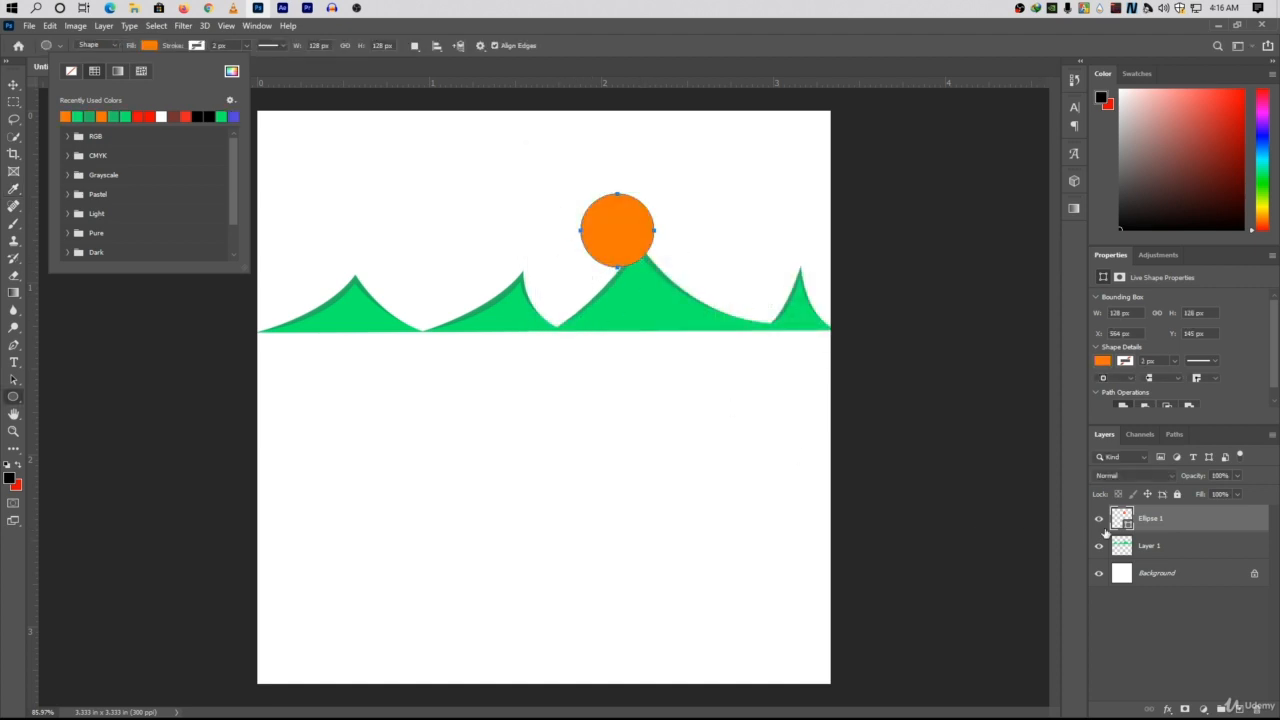
Place the orange circle's layer beneath the mountain layer and move the circle slightly down so it sits partly behind the tallest peak.
click(1155, 520)
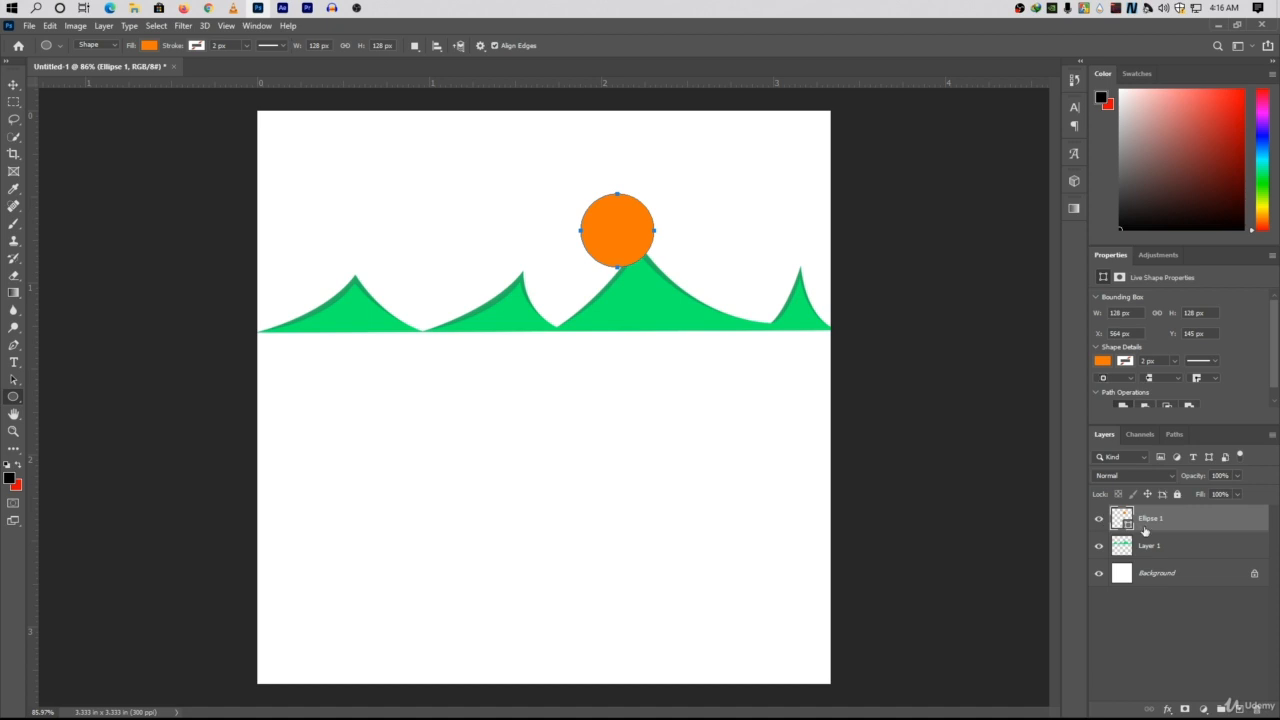
click(1149, 546)
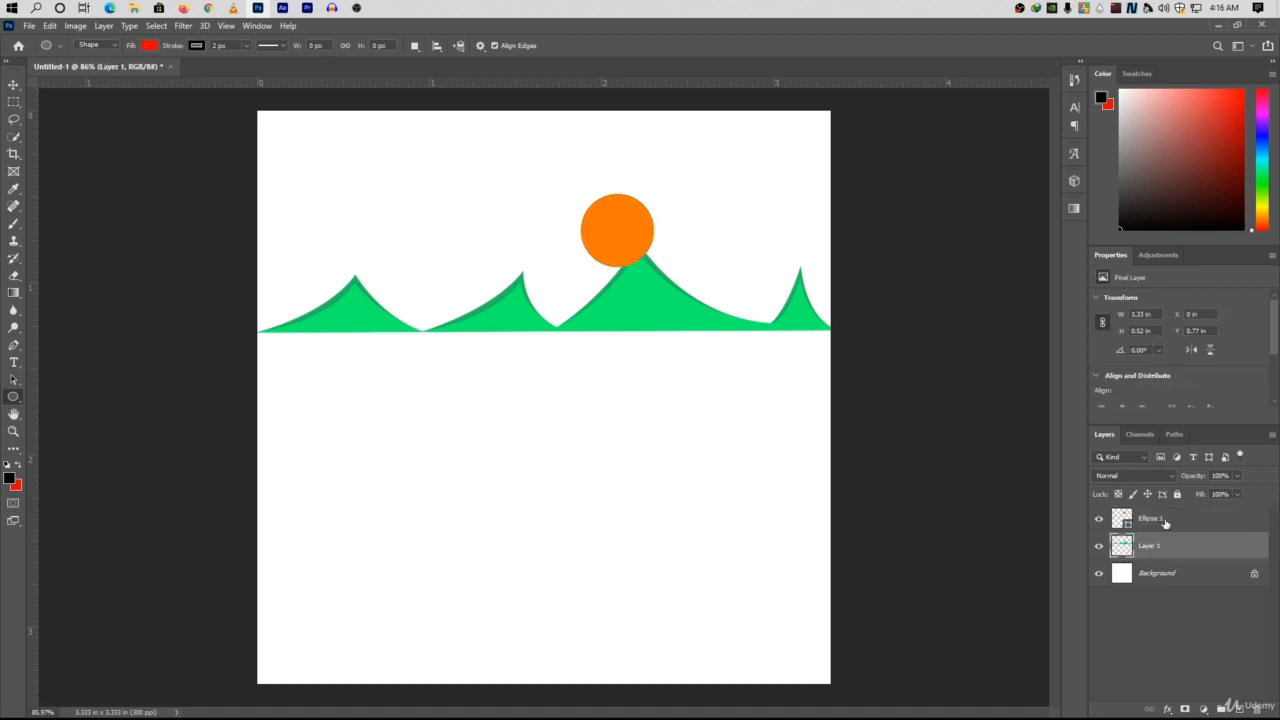
drag(1165, 522, 1169, 568)
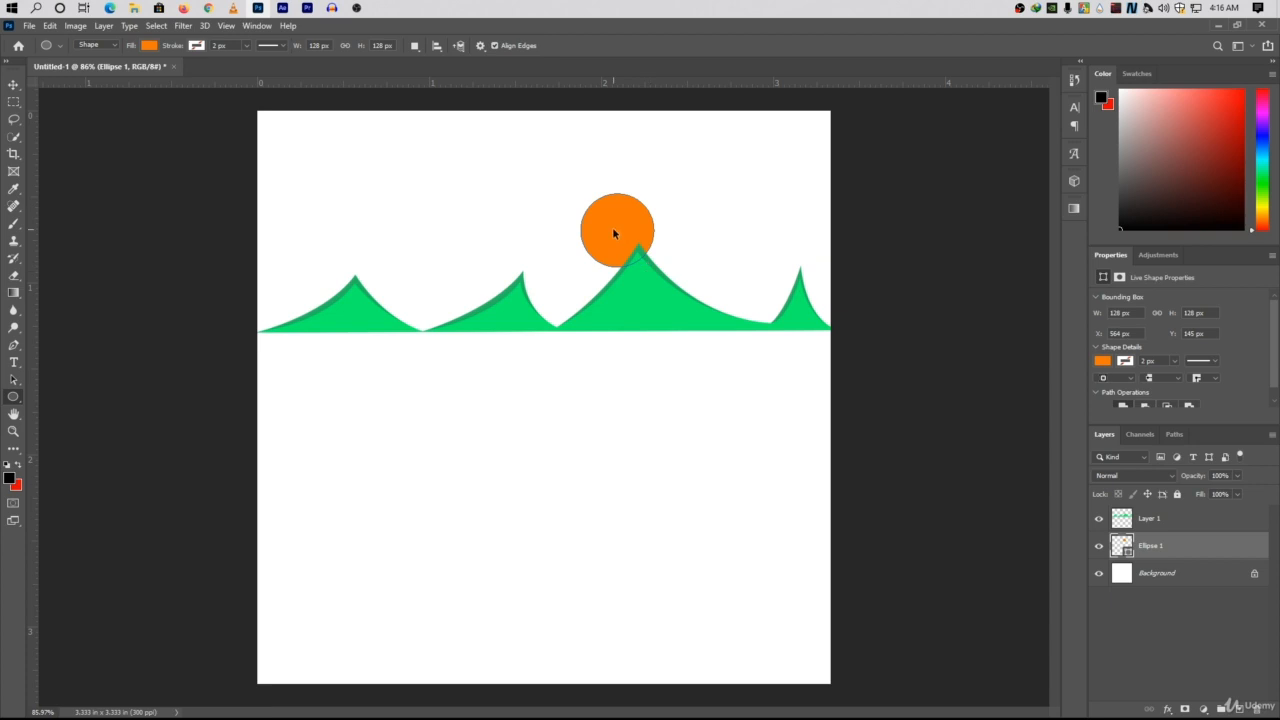
mouse_move(614, 224)
mouse_down()
mouse_move(622, 244)
mouse_move(596, 249)
mouse_move(610, 246)
mouse_up()
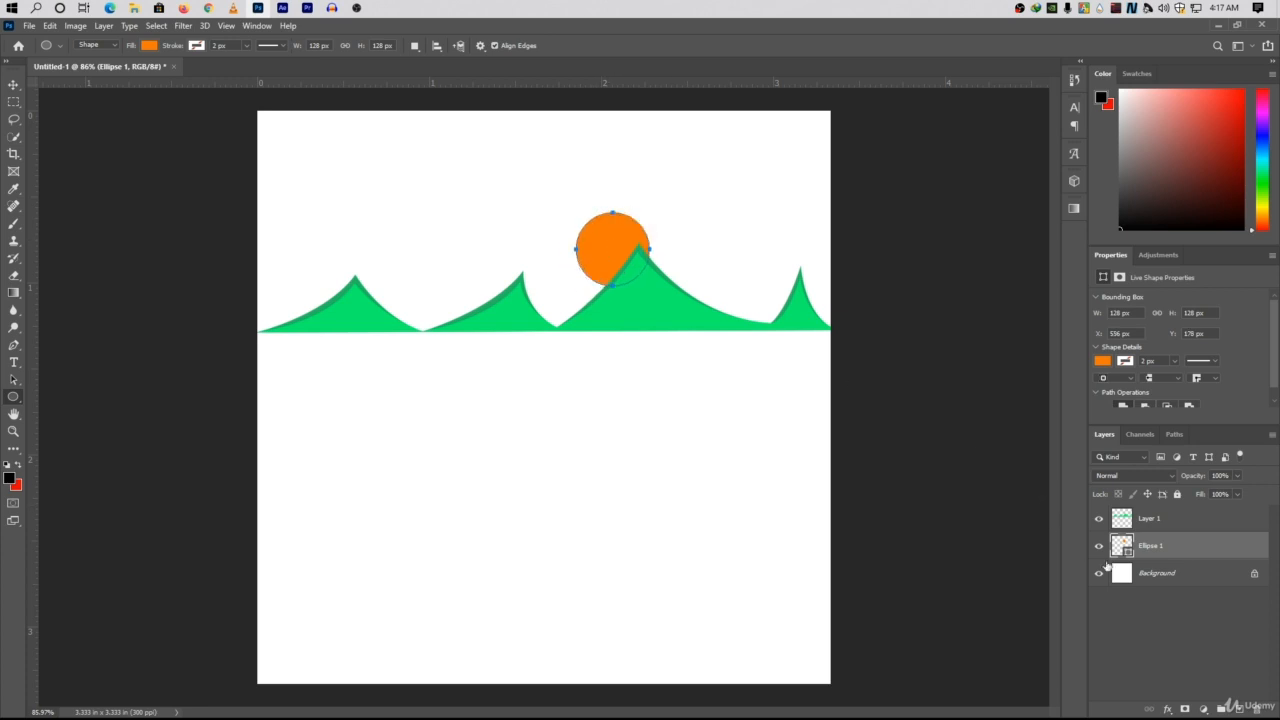
Select the Background layer and look through the shapes available for the Custom Shape tool.
click(1143, 579)
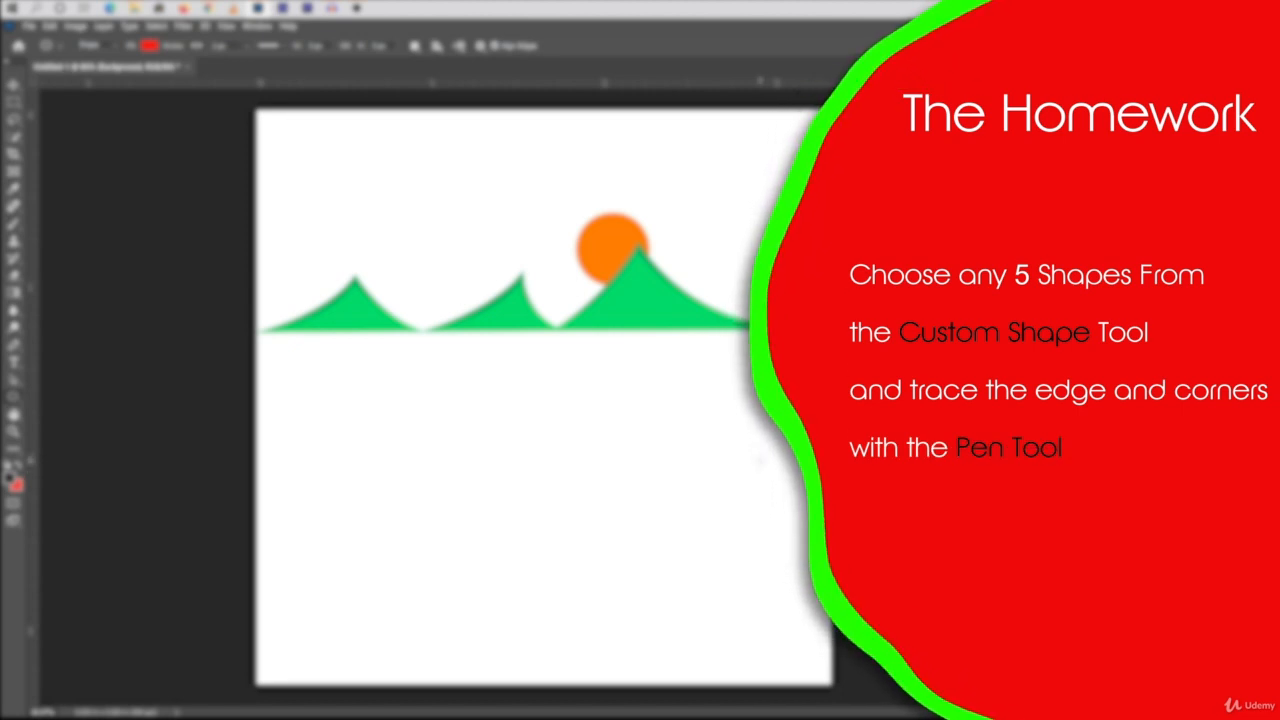
right_click(14, 399)
click(70, 463)
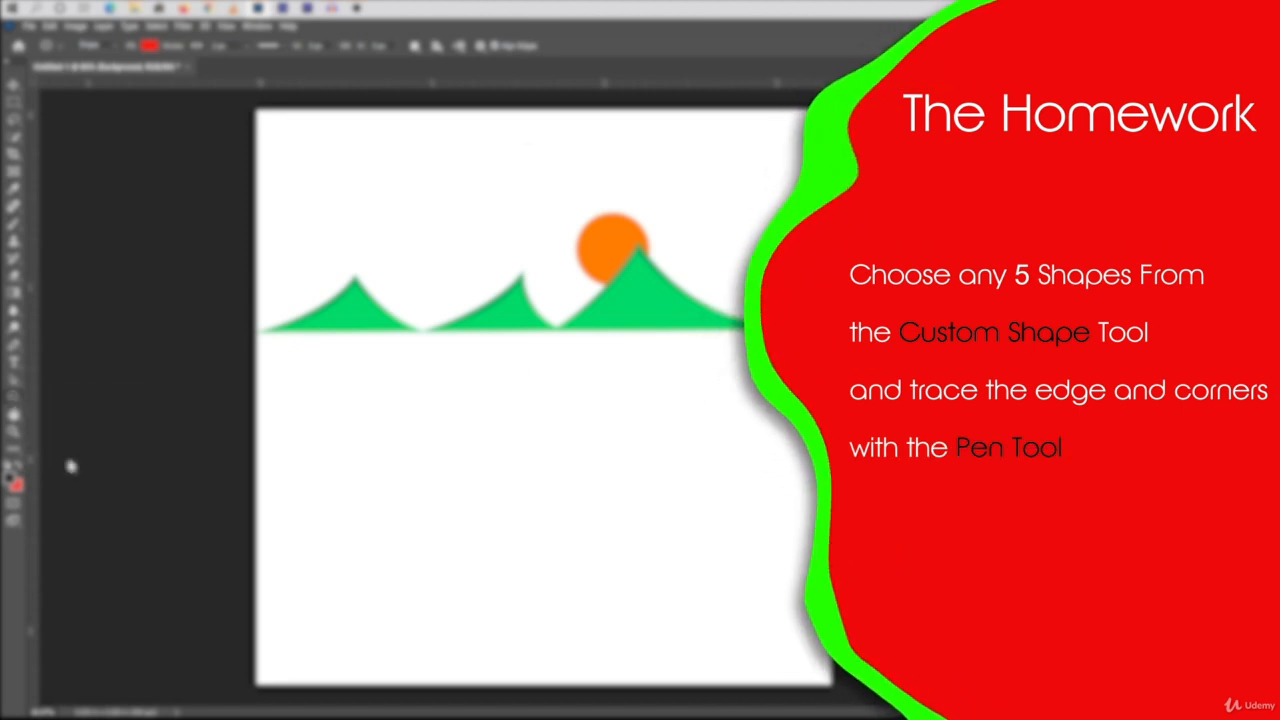
click(529, 45)
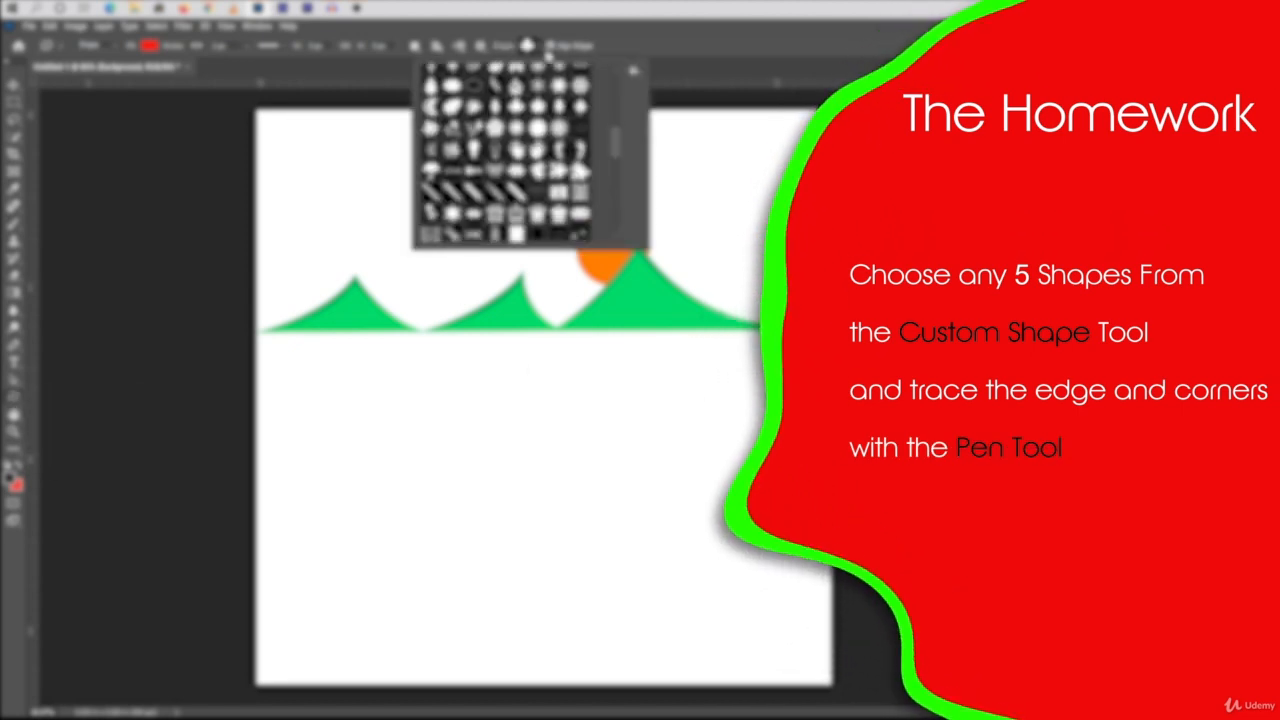
click(548, 55)
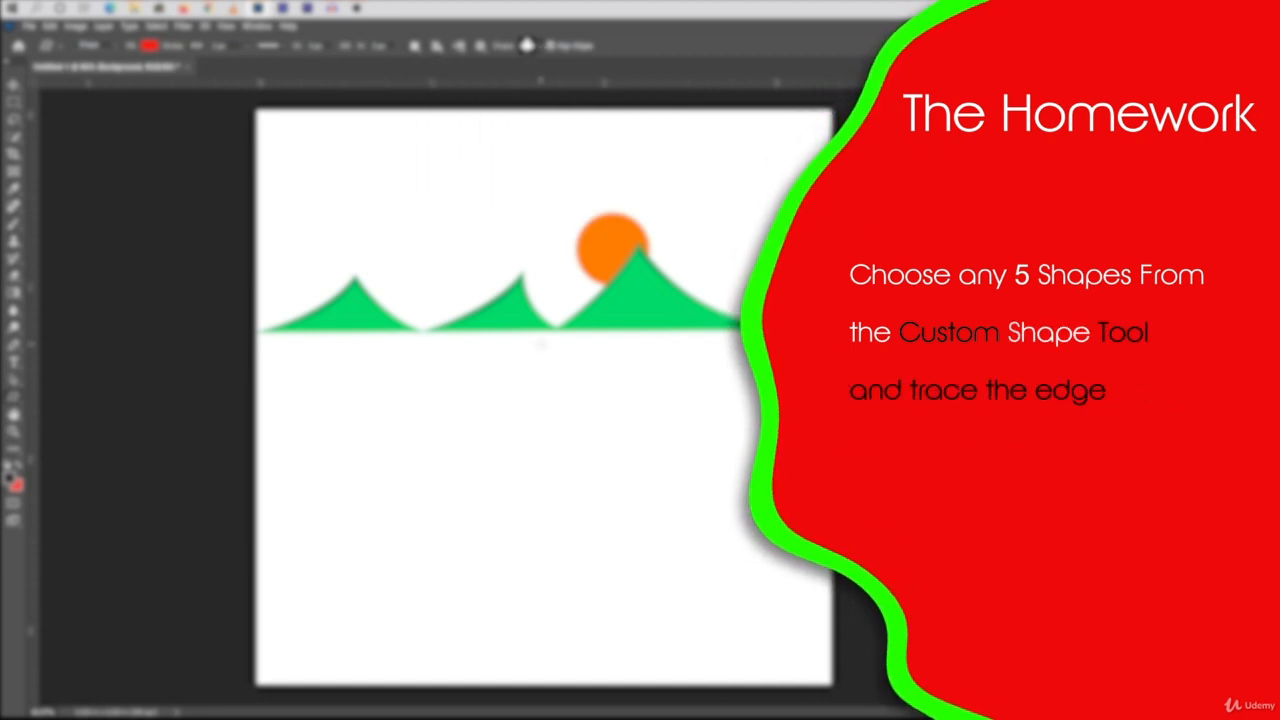